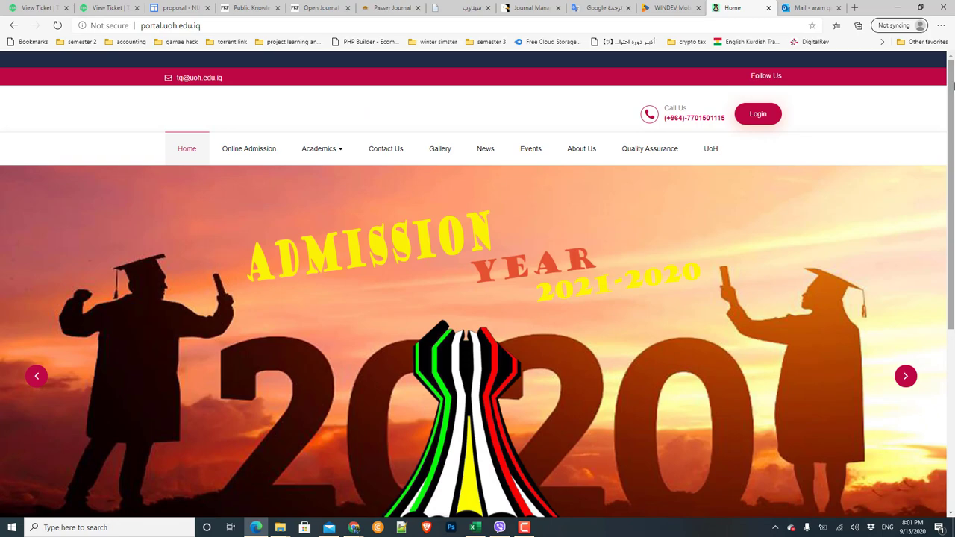
Go to the portal's student login page, then switch to the Outlook mail tab
scroll(953, 90, down, 5)
scroll(951, 72, up, 5)
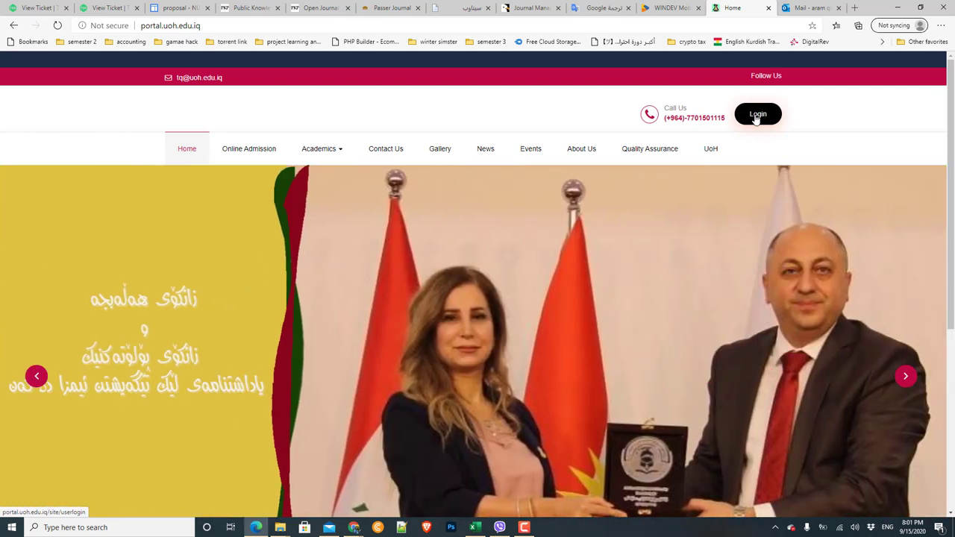
click(756, 119)
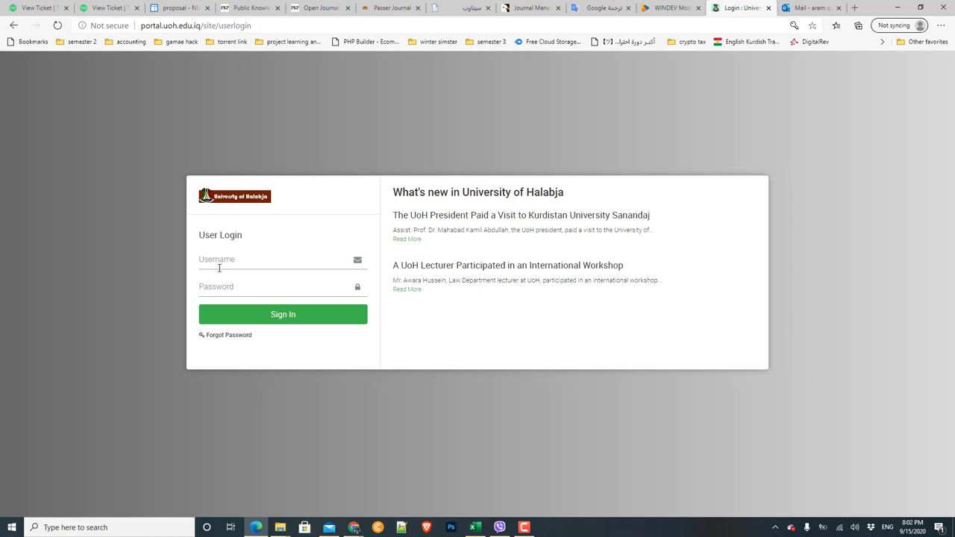
click(807, 8)
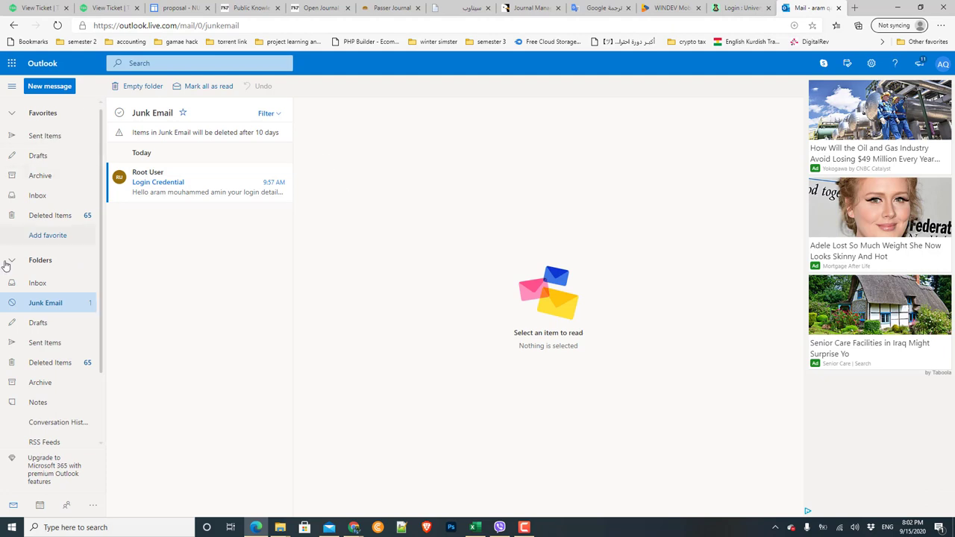
Check Outlook's Inbox and Junk Email folders twice, then bring up the Windows Mail app
click(46, 195)
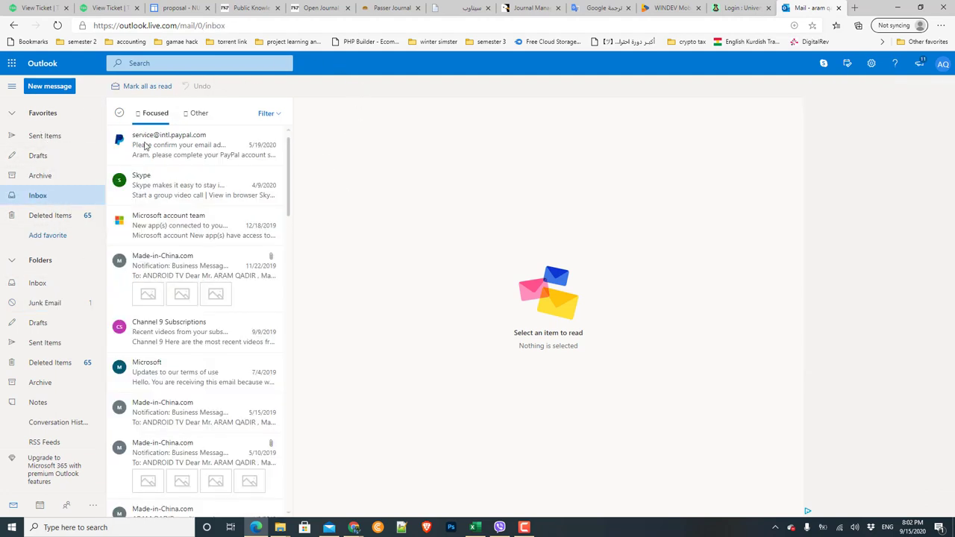
click(46, 303)
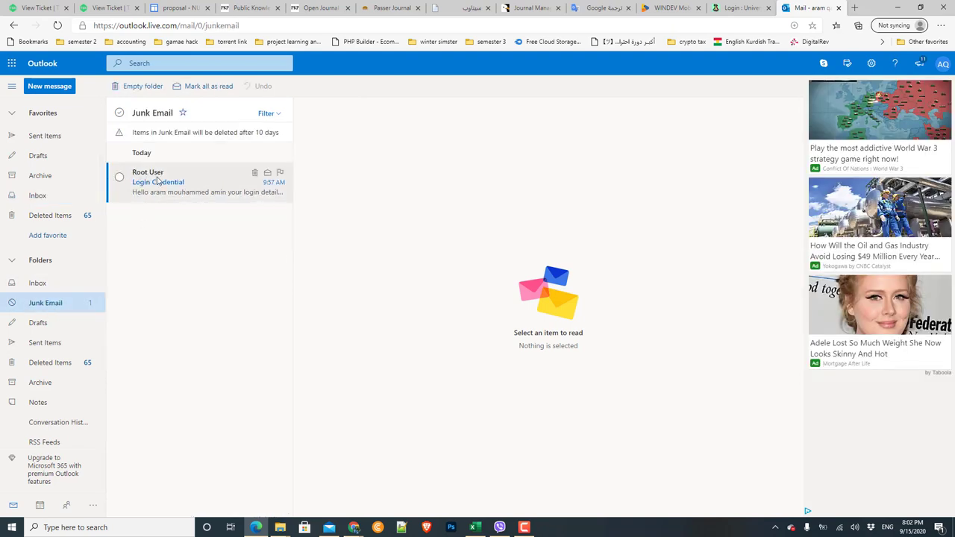
click(38, 196)
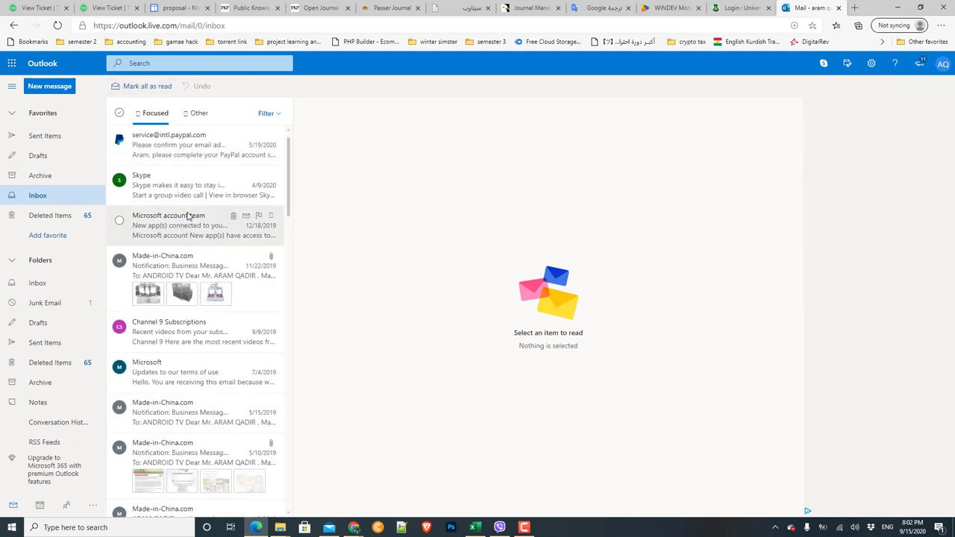
click(35, 305)
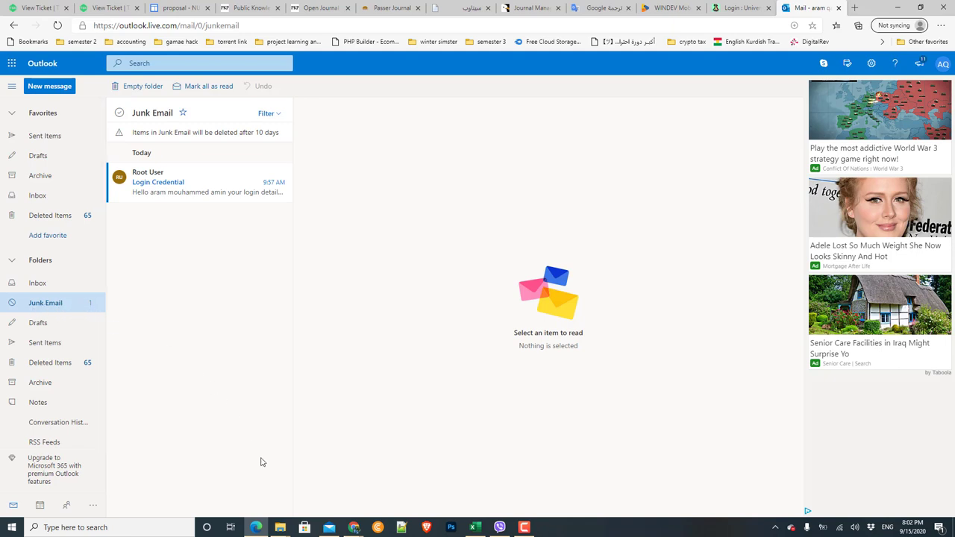
click(329, 528)
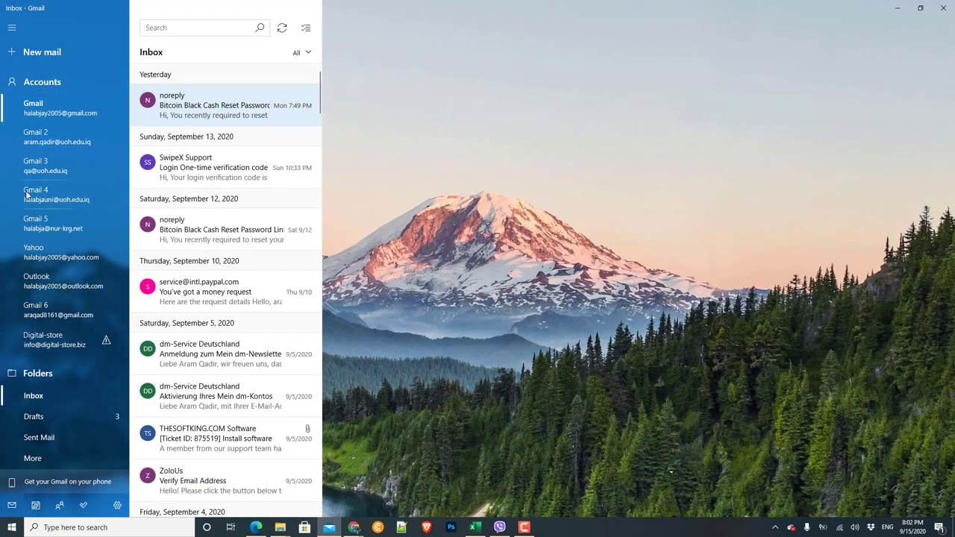
Check the Gmail 2 account's Spam folder in Windows Mail, then minimize the app
click(26, 194)
click(43, 148)
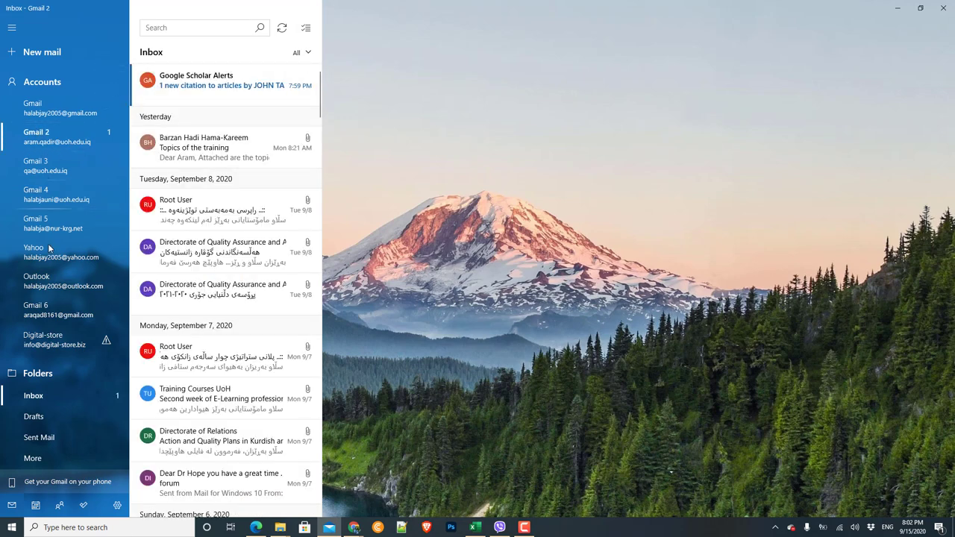
click(32, 458)
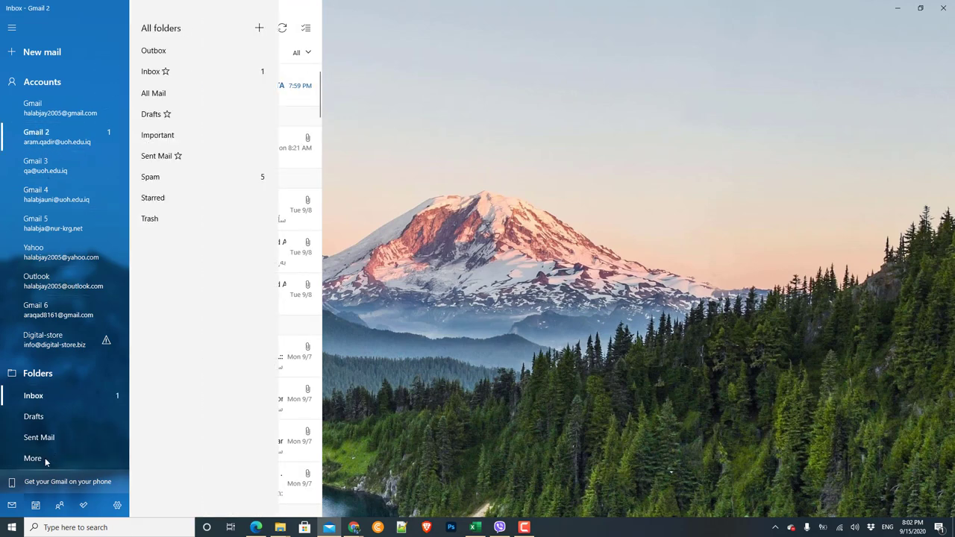
click(168, 184)
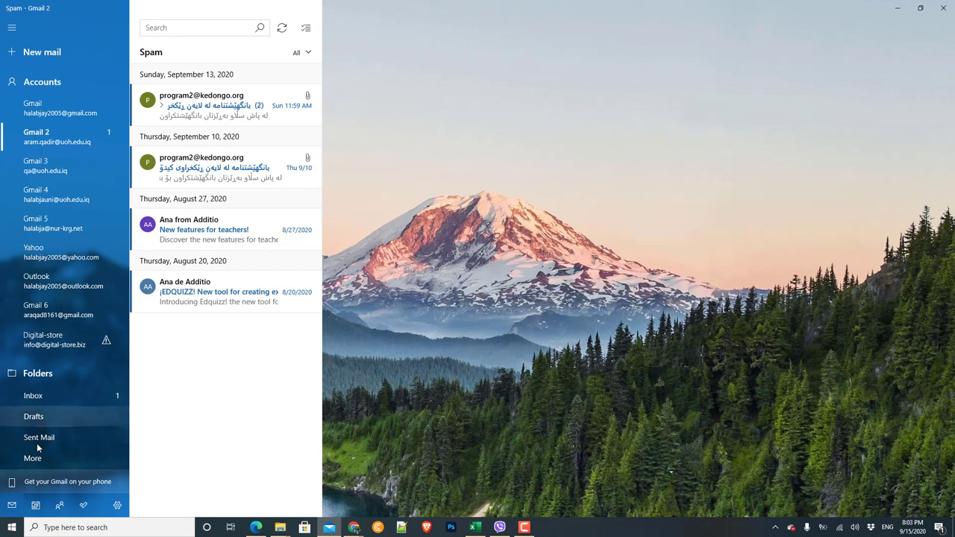
click(897, 9)
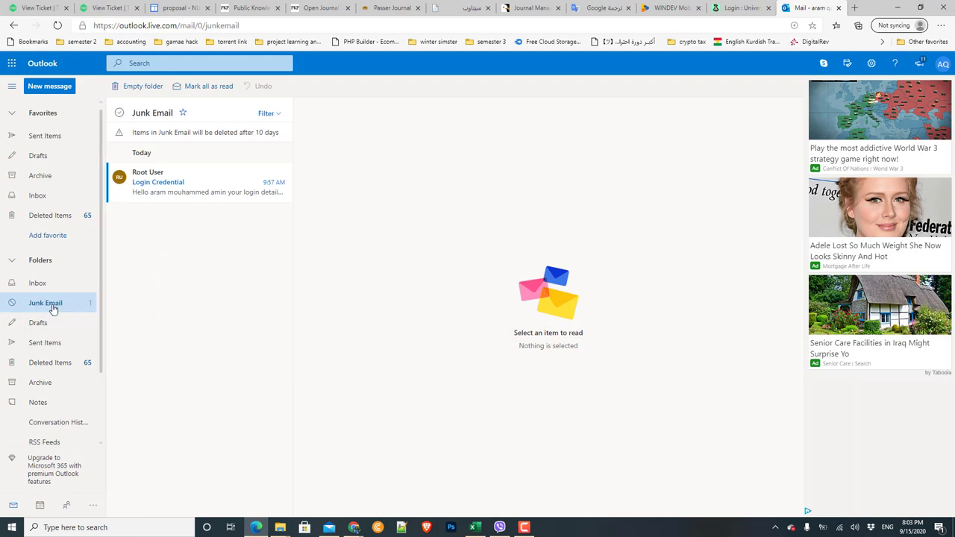
Read the Login Credential email and highlight its login URL, then return to the portal tab
click(188, 191)
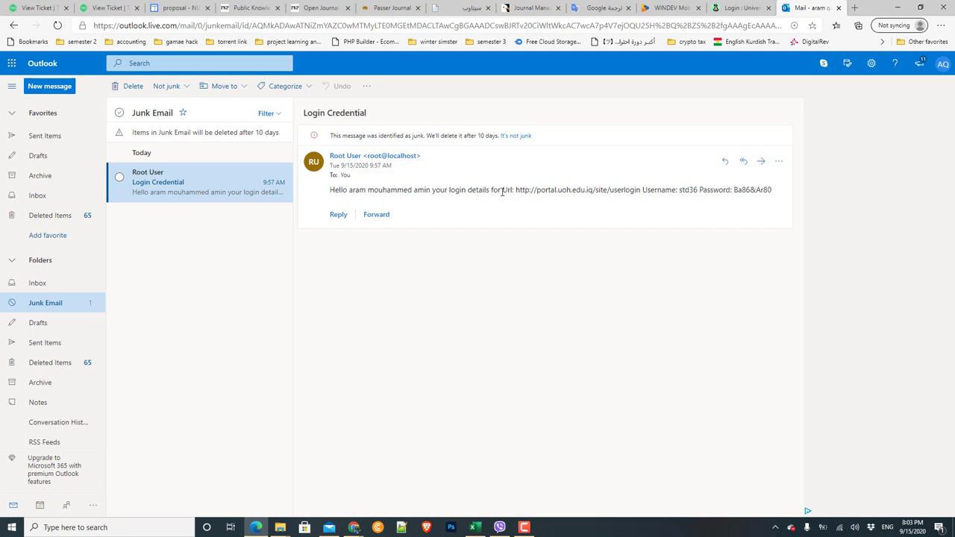
drag(502, 190, 642, 191)
click(695, 192)
click(744, 14)
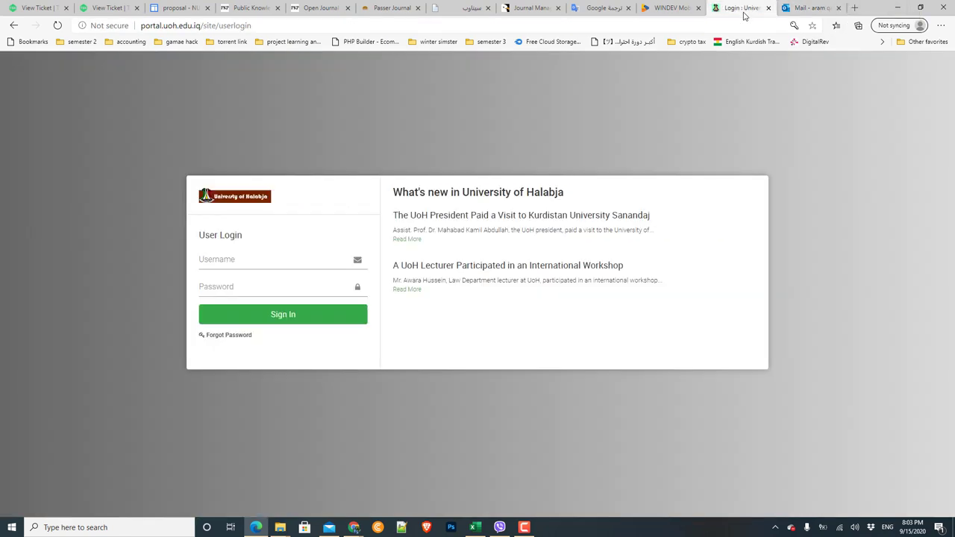
Fill in the saved student login, retype the password and submit; the attempt fails
click(213, 263)
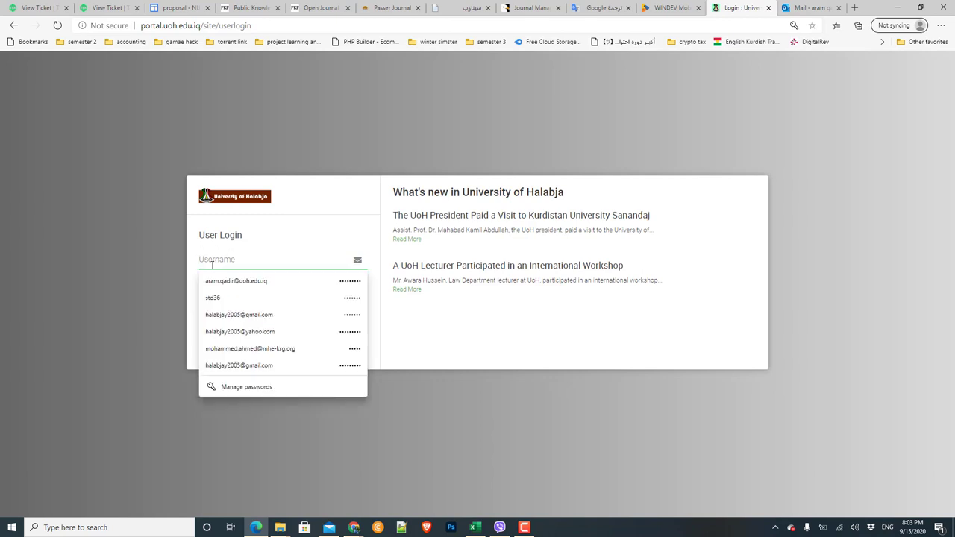
click(216, 297)
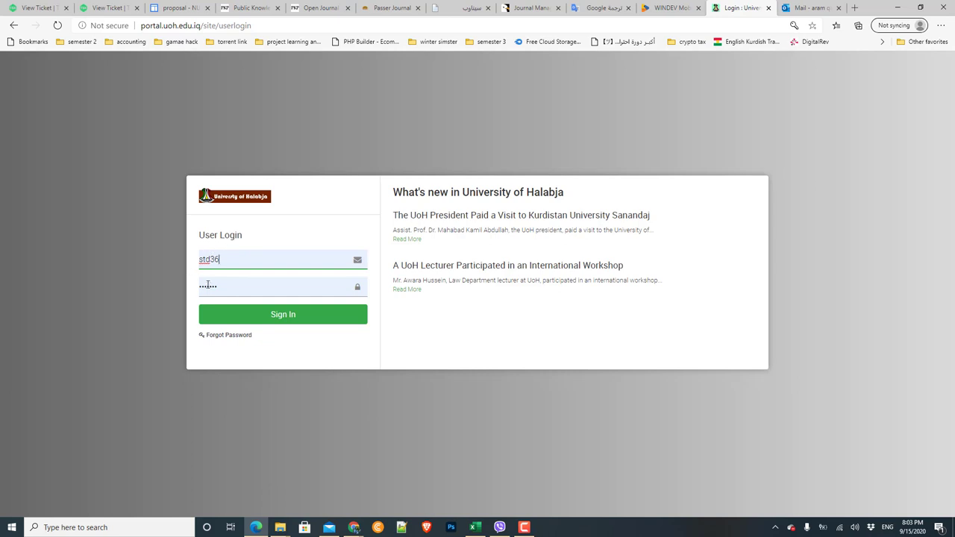
click(208, 284)
drag(218, 286, 191, 292)
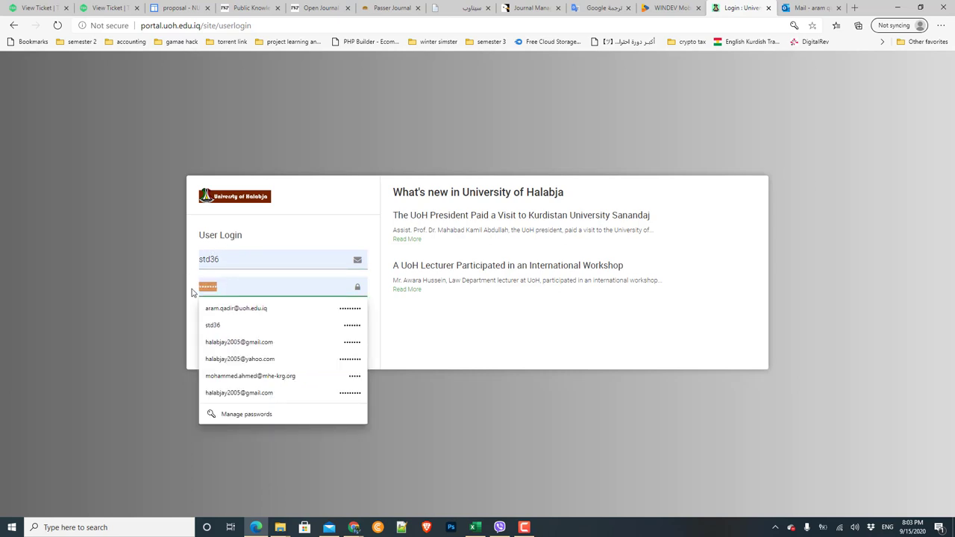
key(BackSpace)
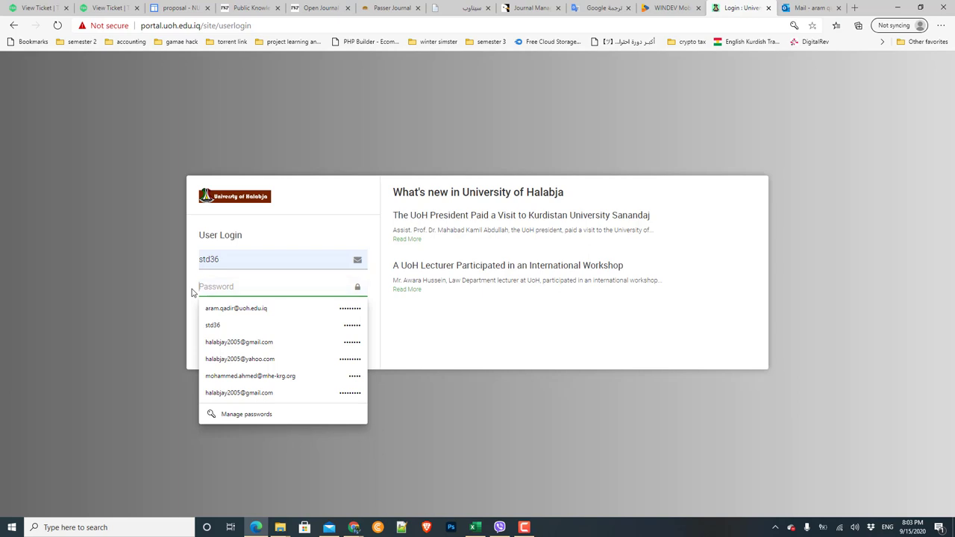
text(••)
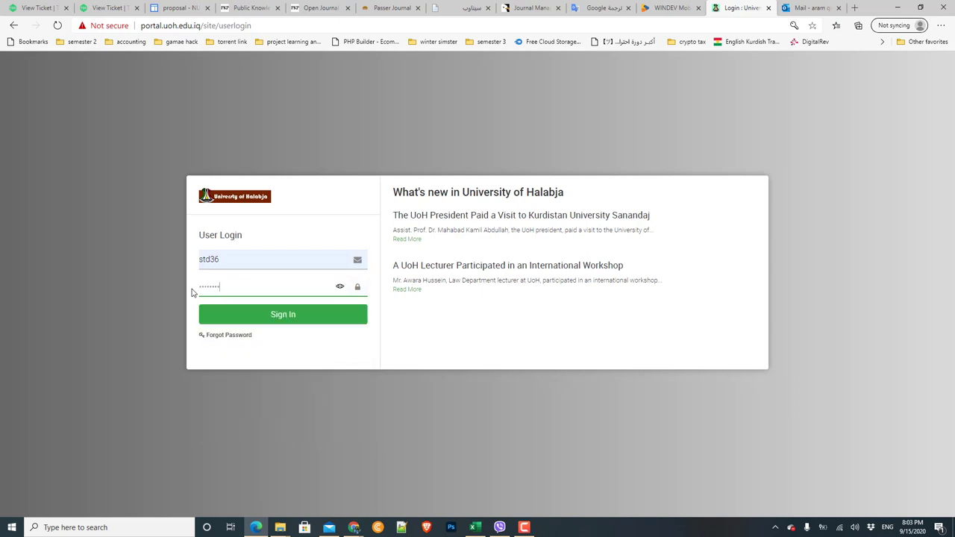
click(264, 319)
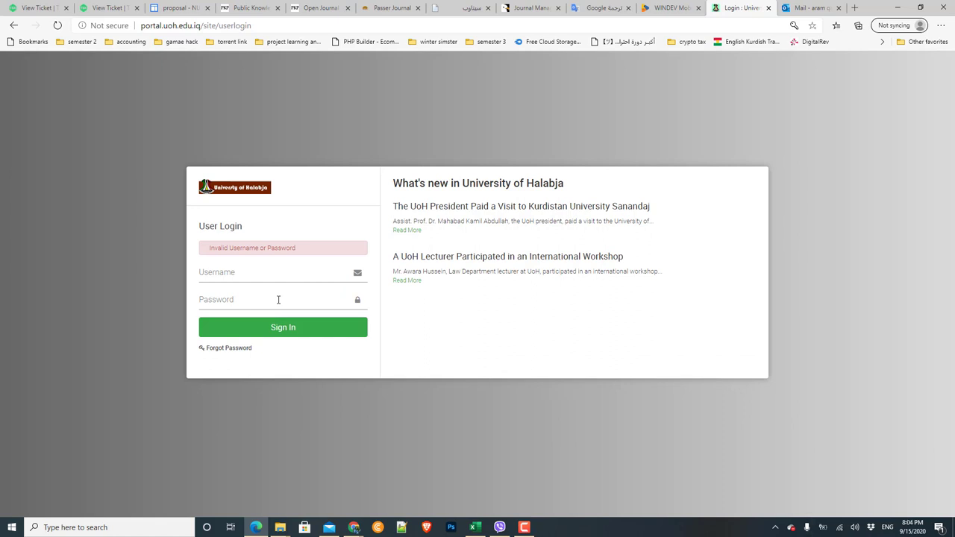
Sign in again using the saved student login from the autofill list
click(264, 275)
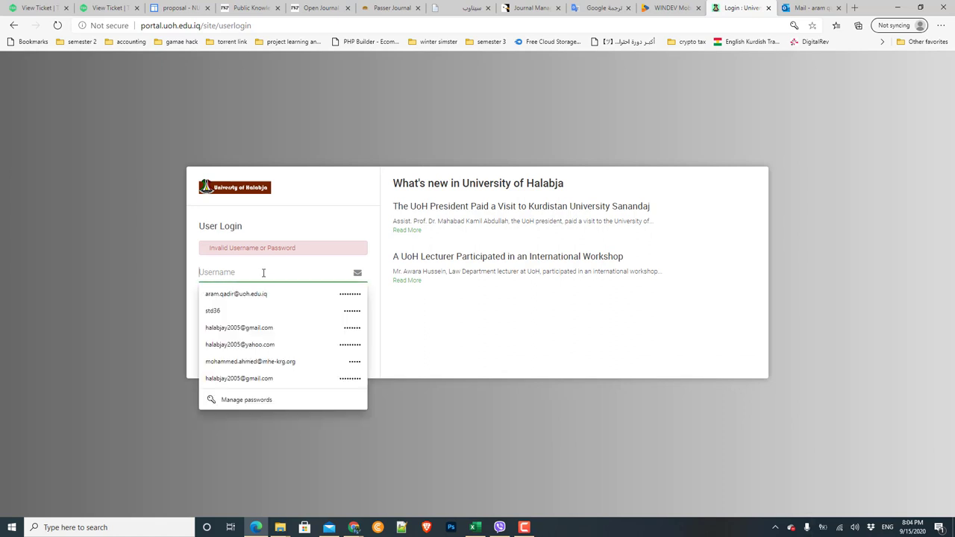
click(234, 309)
click(253, 293)
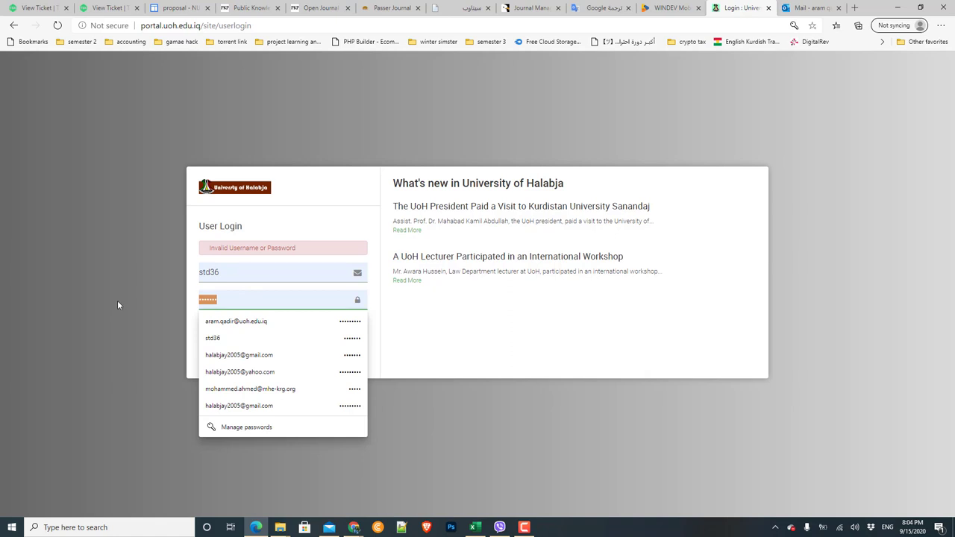
click(117, 304)
click(330, 327)
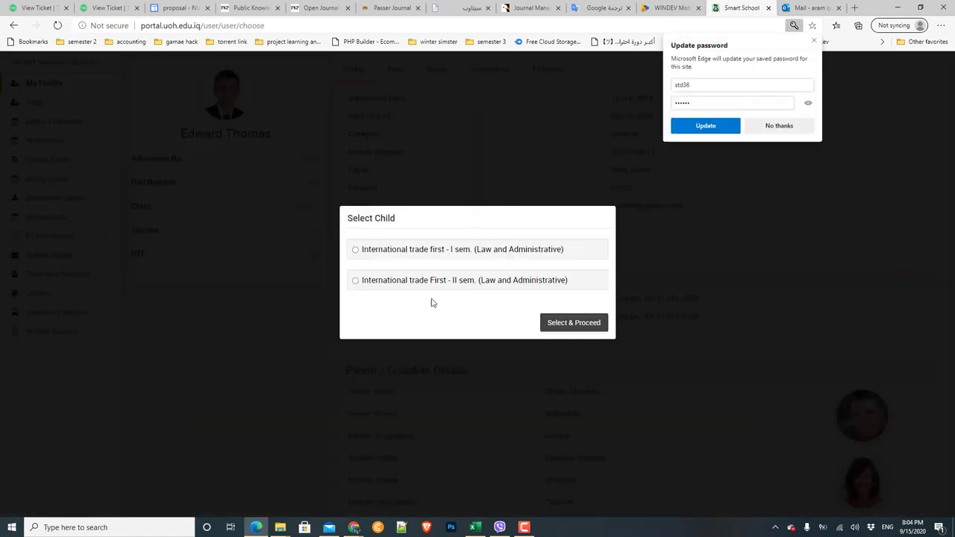
Dismiss Edge's Update password prompt and choose International trade first - I sem. (Law and Administrative)
click(781, 126)
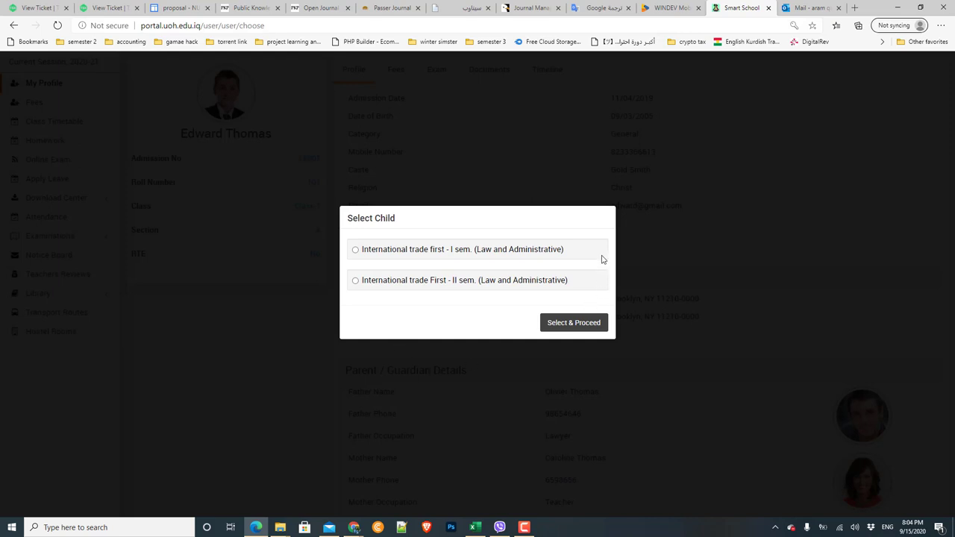
click(525, 527)
click(525, 527)
click(525, 527)
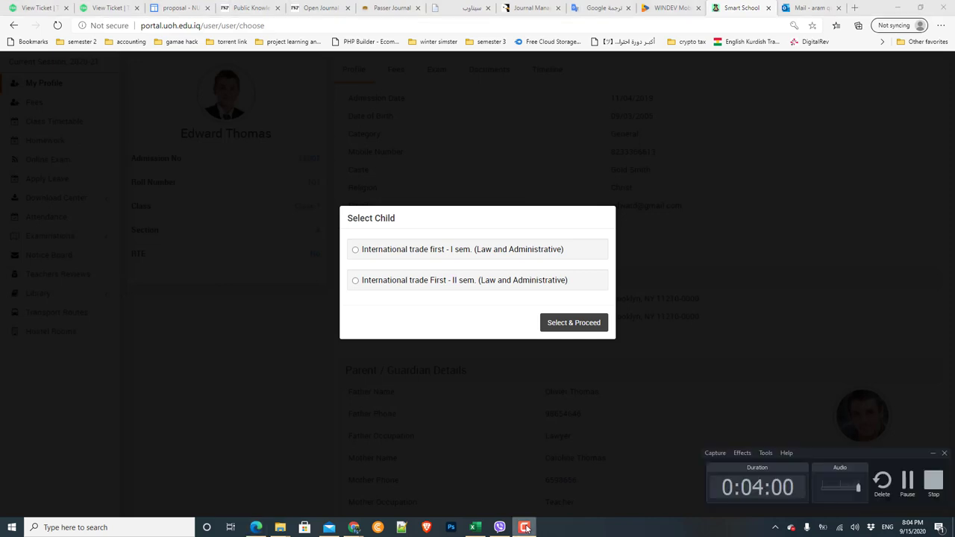
click(525, 527)
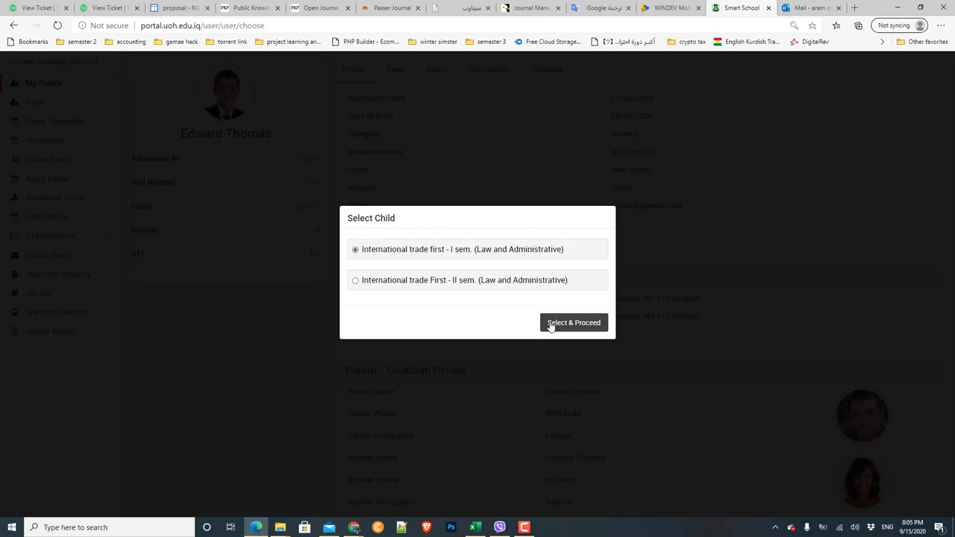
Proceed with the selected class to reach the student's My Profile dashboard
click(578, 328)
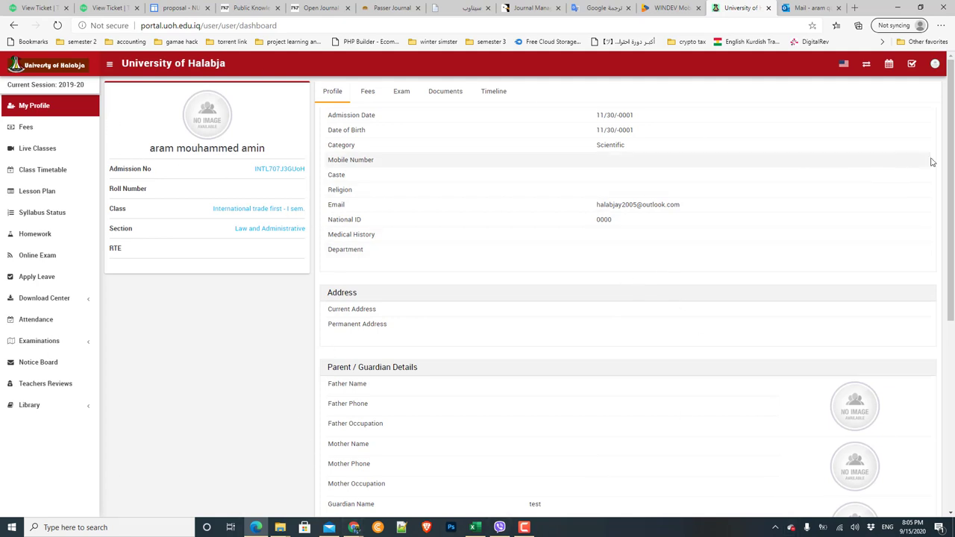
scroll(931, 162, down, 5)
scroll(935, 187, up, 5)
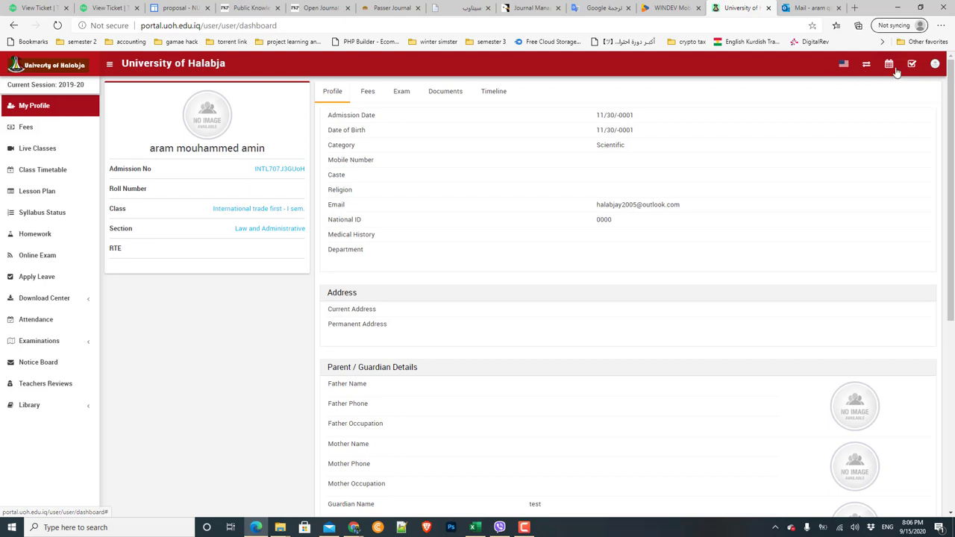
Open the profile menu, then switch back to the Outlook mail tab
click(934, 64)
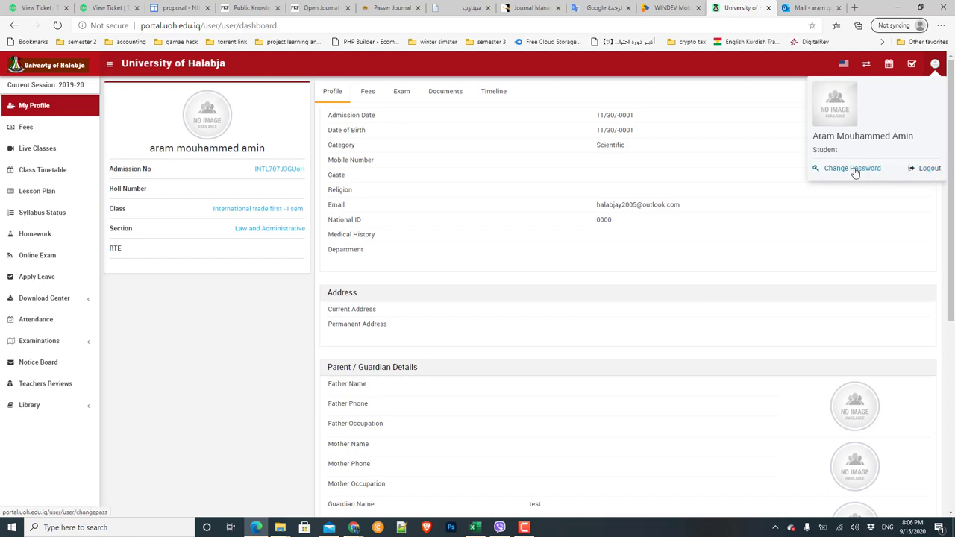
mouse_move(354, 527)
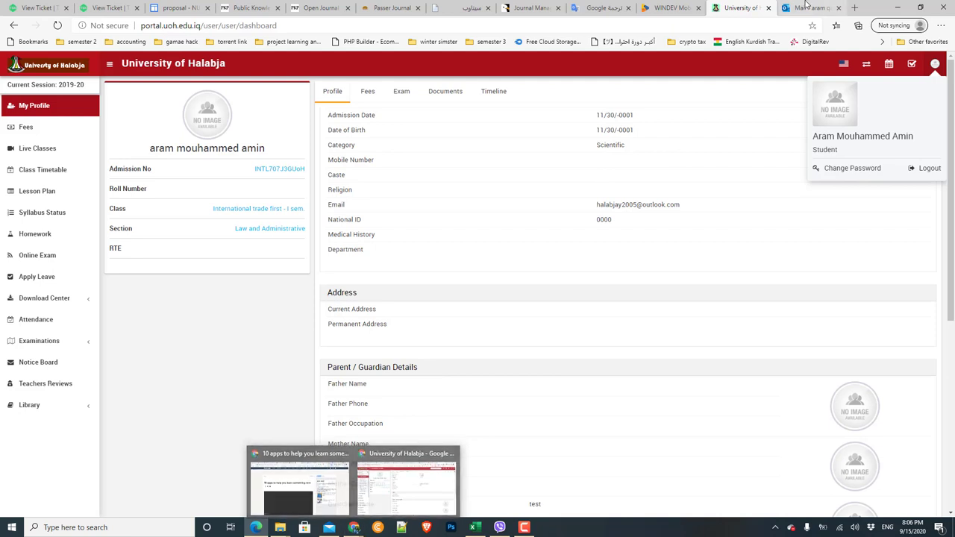
click(302, 485)
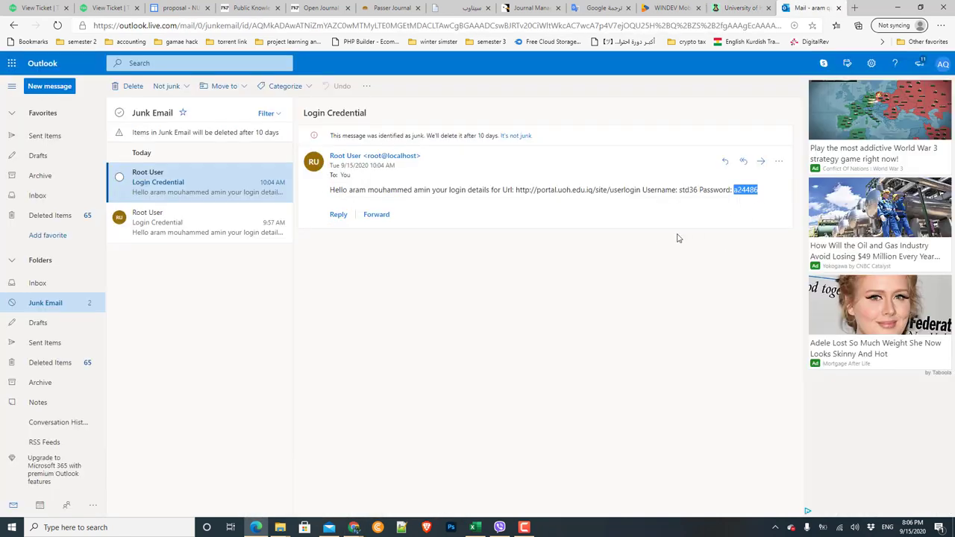
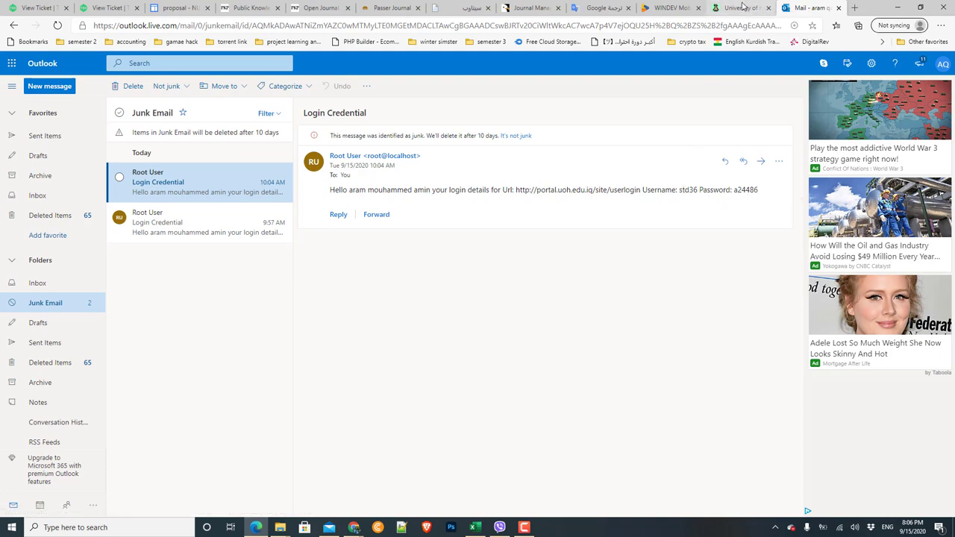
Return to the student portal and bring up the Change Password form from the profile menu
click(742, 7)
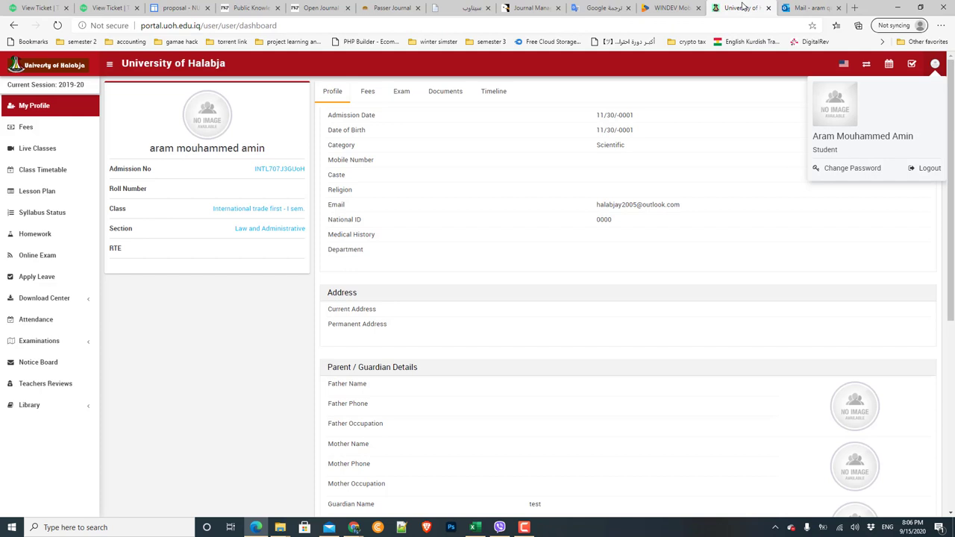
click(857, 168)
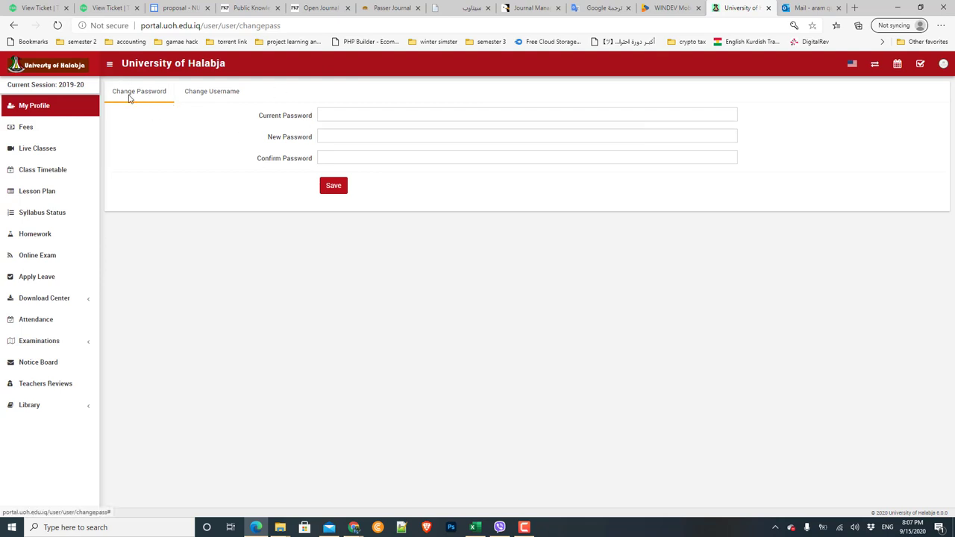
Copy the password from the login-credentials email in Outlook
click(232, 93)
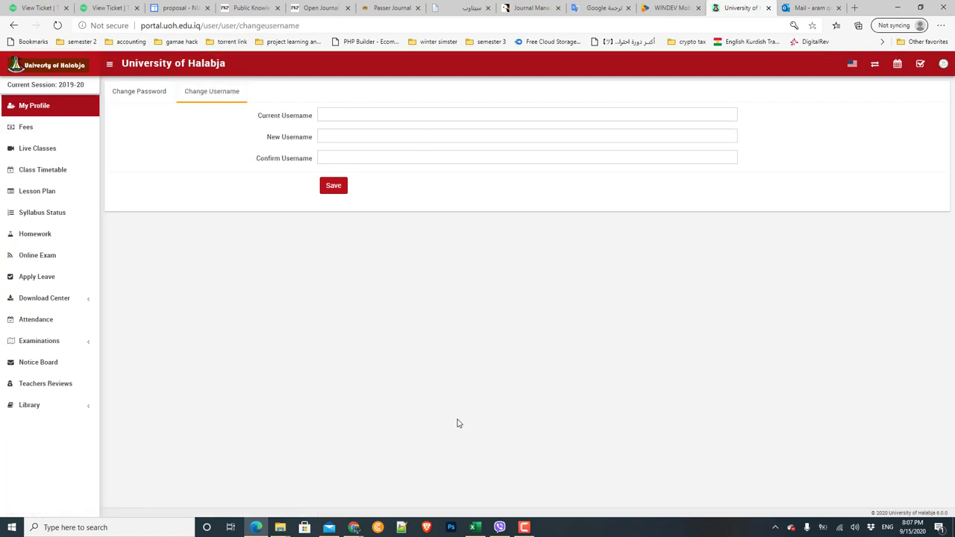
click(810, 8)
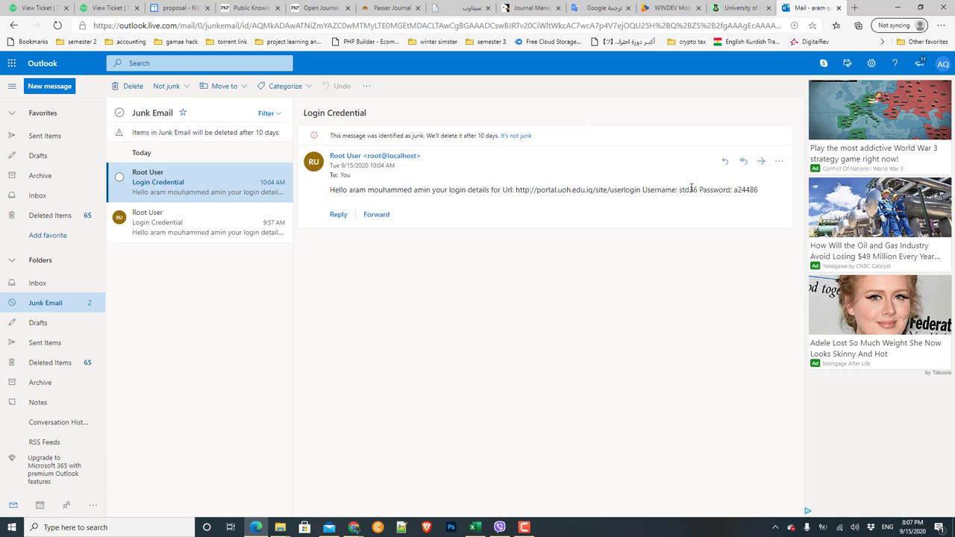
drag(684, 189, 760, 192)
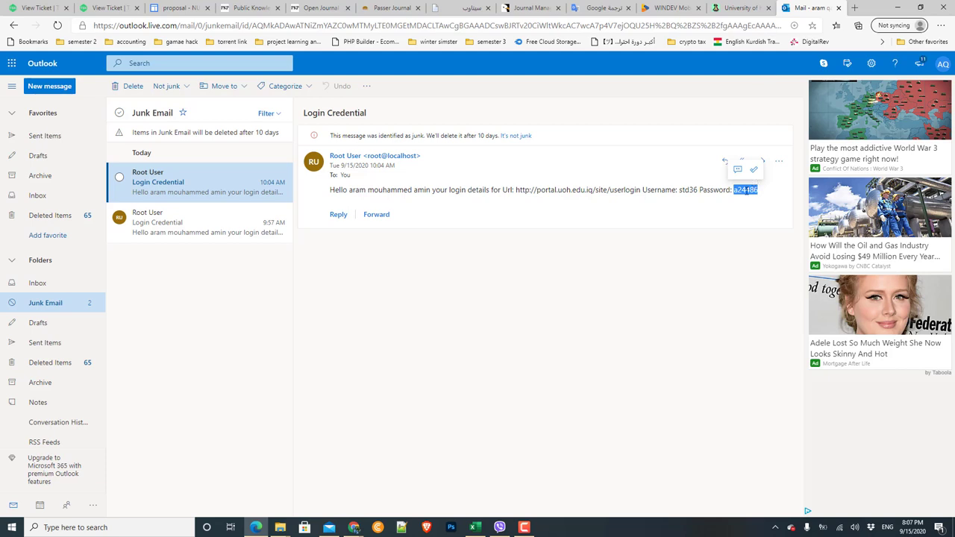
right_click(747, 191)
click(753, 200)
Paste the emailed password into Current Password and reveal it to verify against the email
click(724, 12)
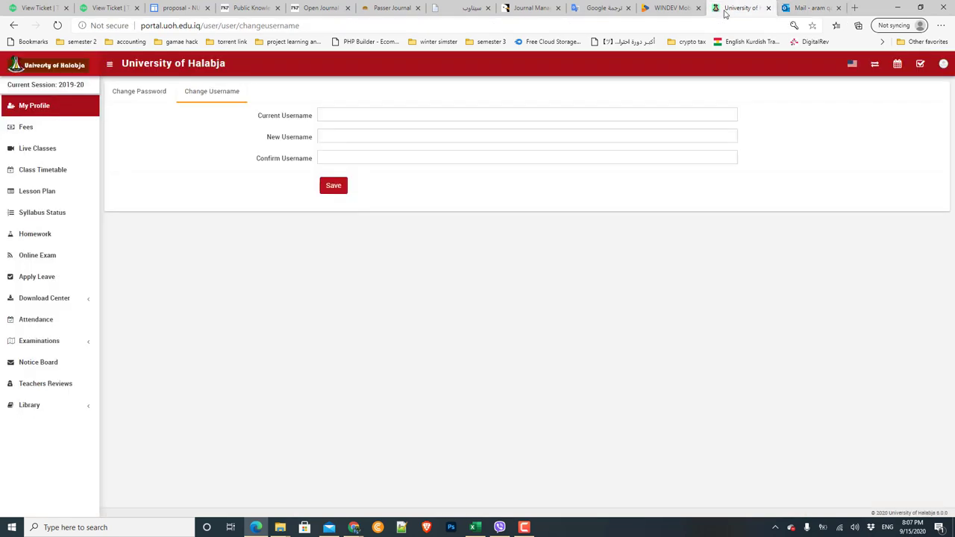
click(140, 93)
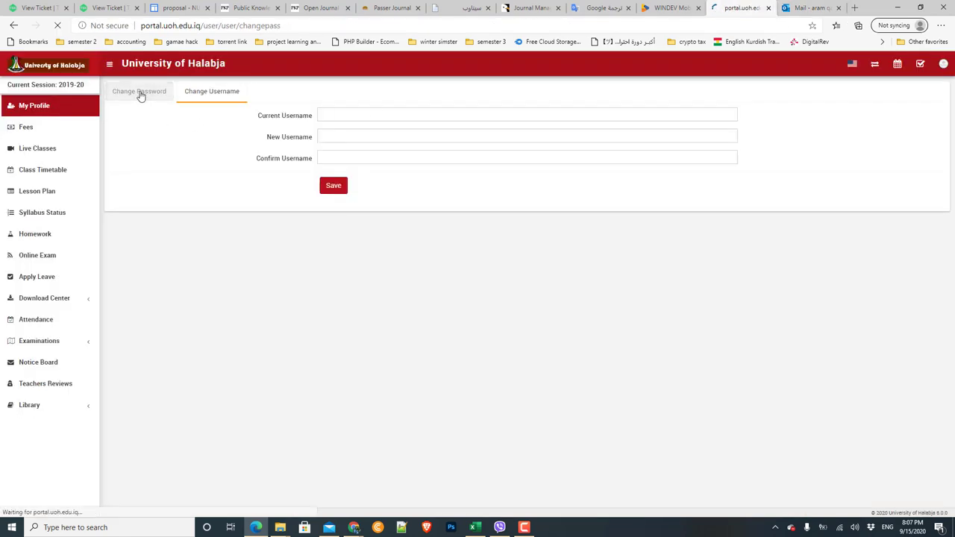
right_click(338, 113)
click(375, 230)
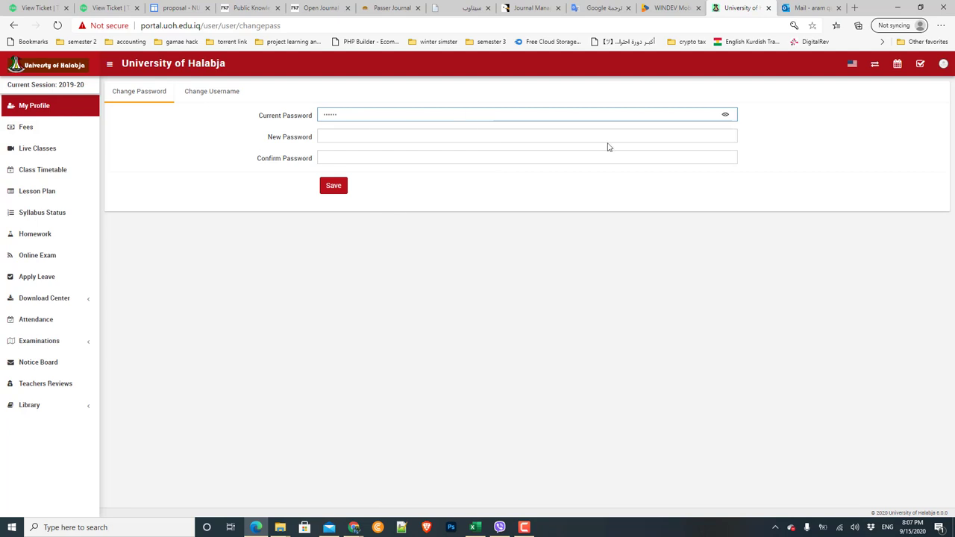
click(724, 116)
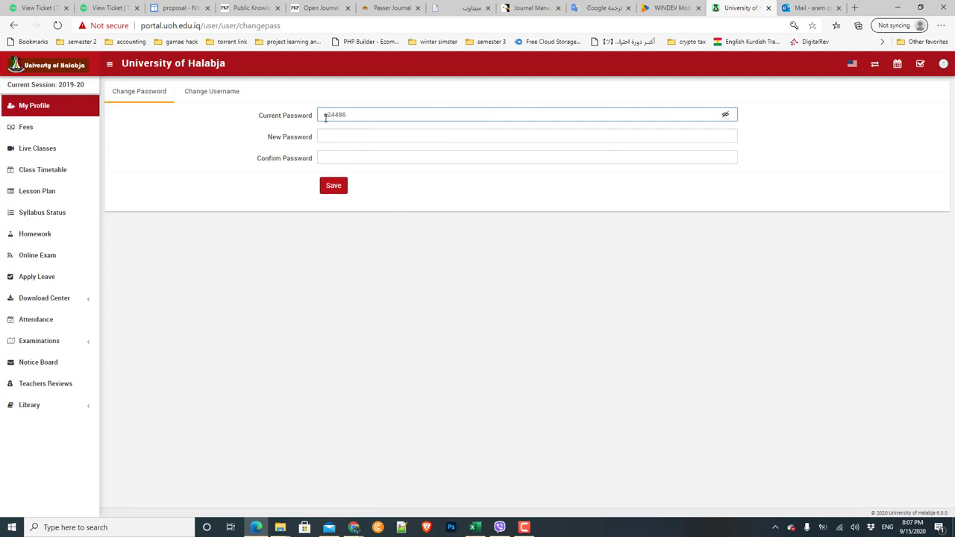
click(806, 9)
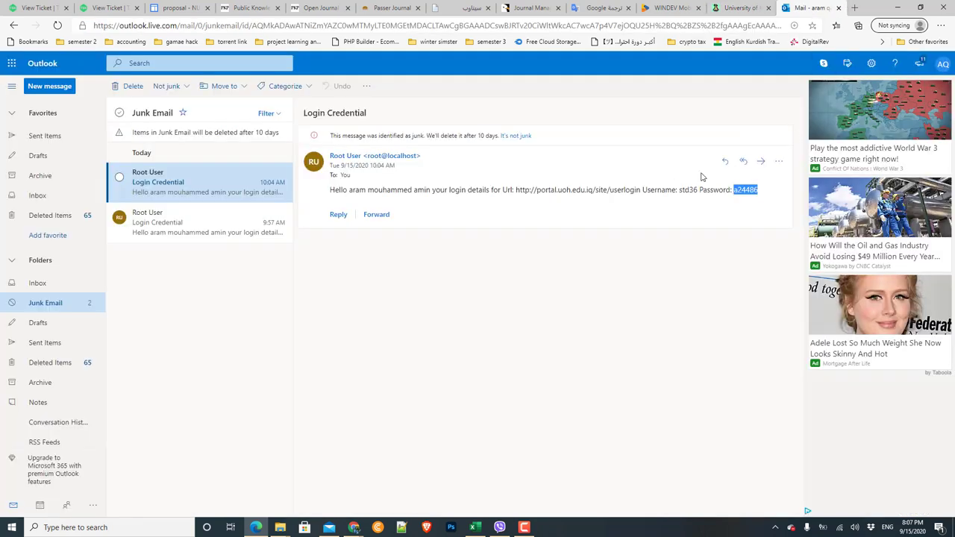
click(735, 6)
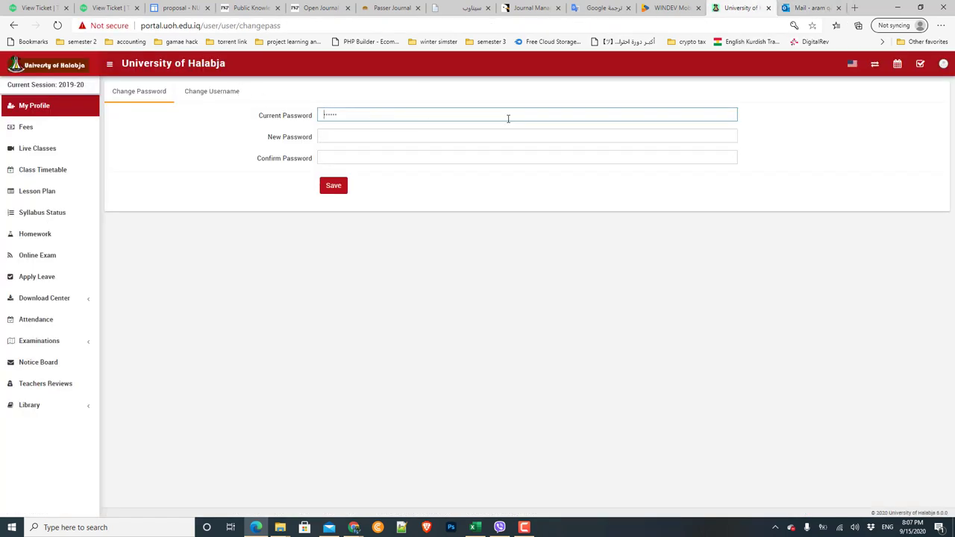
click(341, 138)
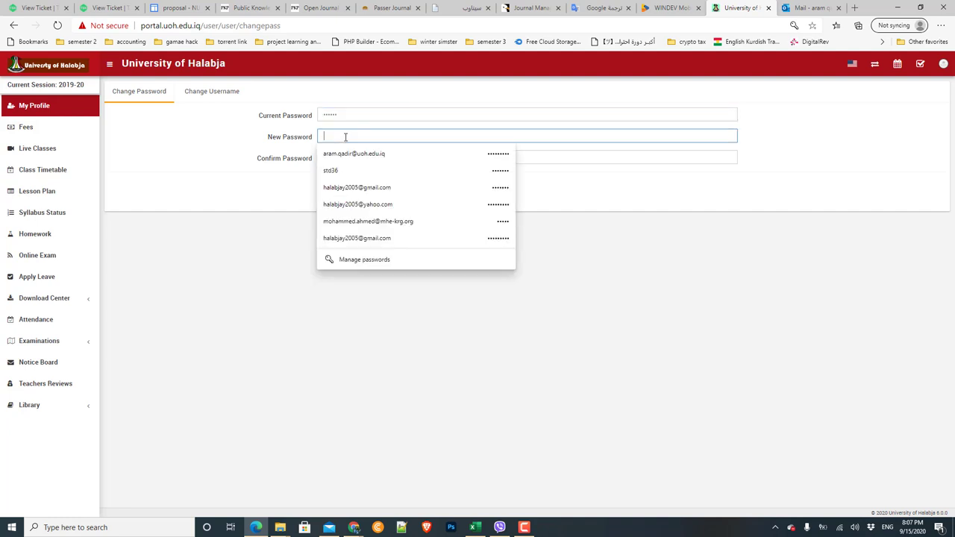
Enter the new password in New and Confirm Password, save it, and return to the email
click(380, 114)
click(402, 141)
text(a)
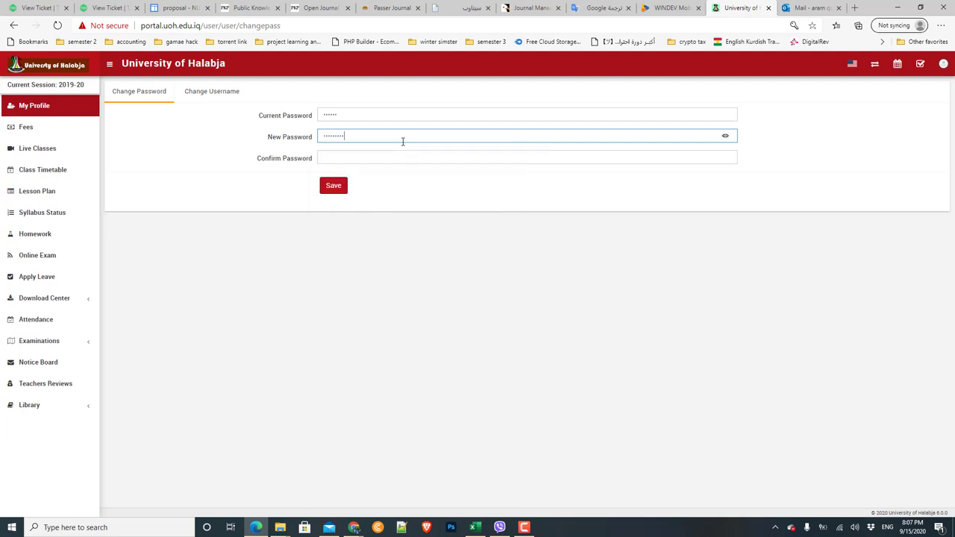
click(345, 159)
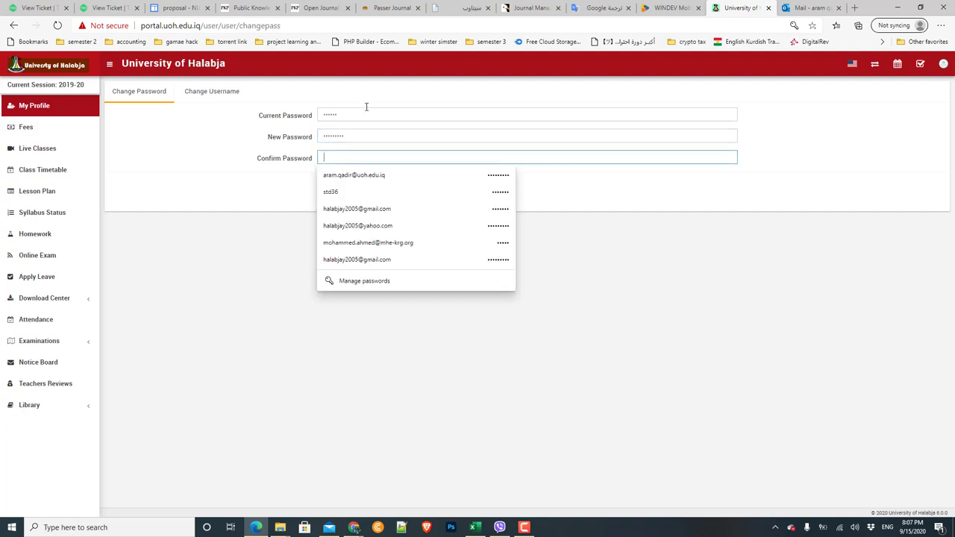
text(a)
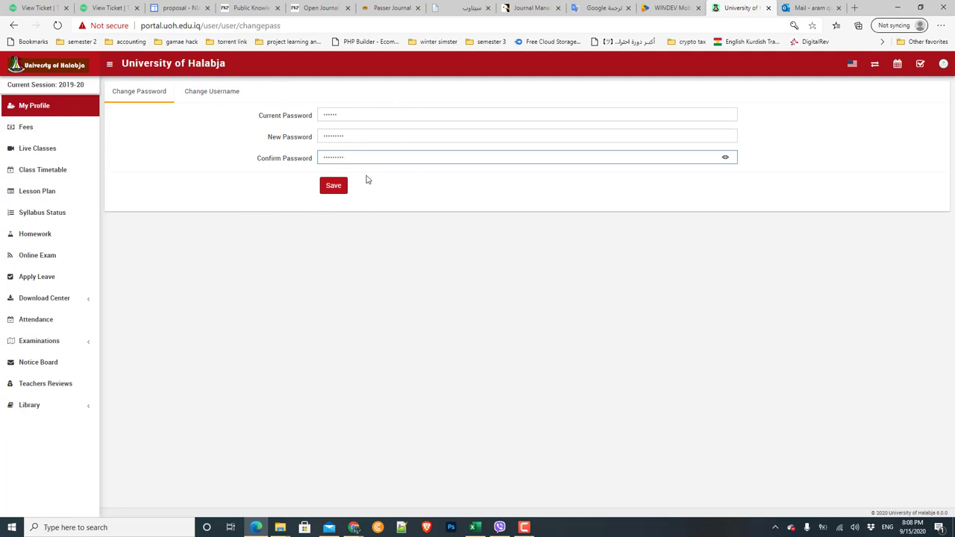
click(336, 186)
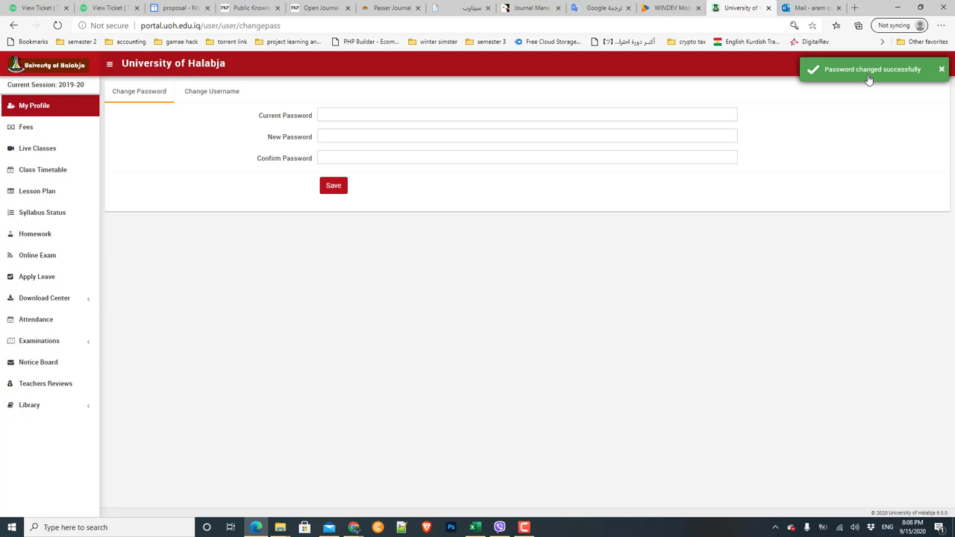
click(807, 8)
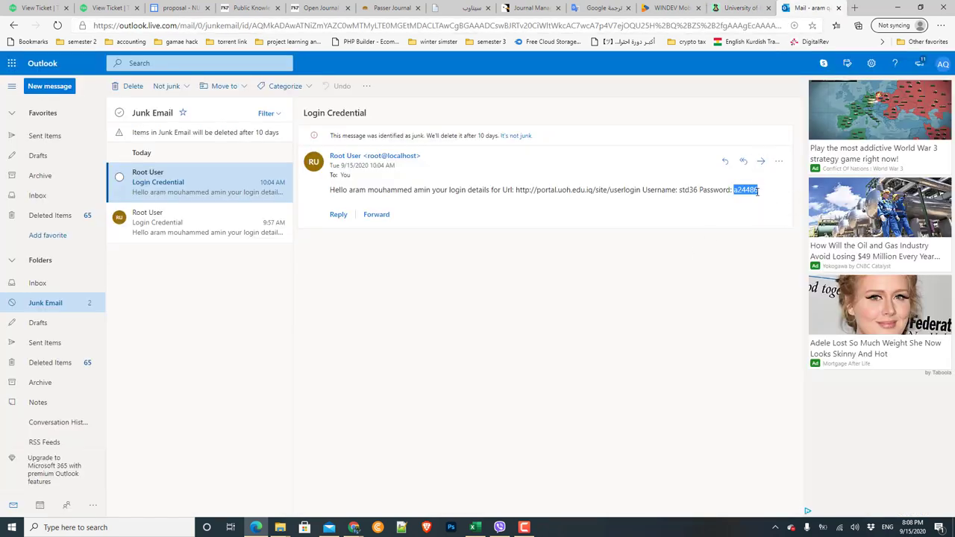
Reselect the credential text in the email and go to the portal's Change Username form
click(760, 195)
drag(757, 191, 734, 193)
click(745, 9)
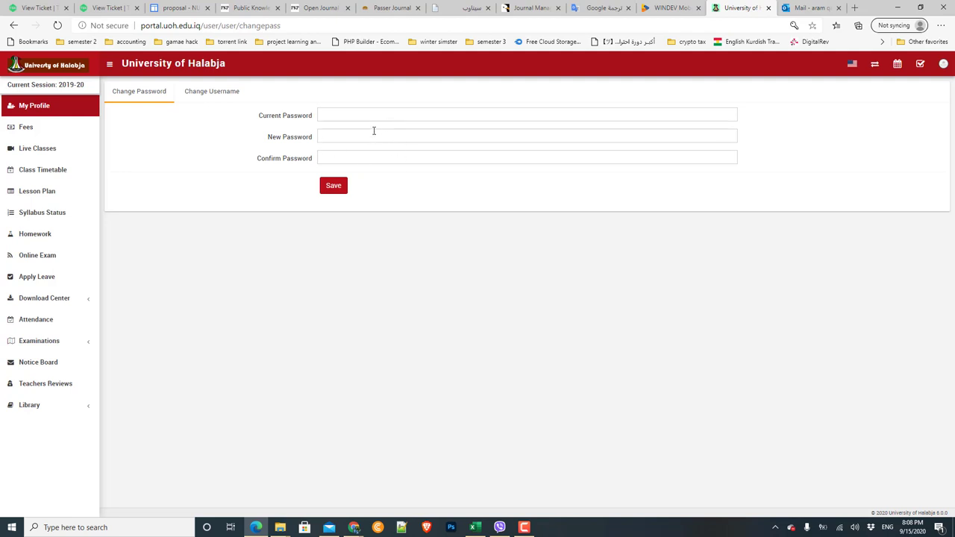
click(227, 92)
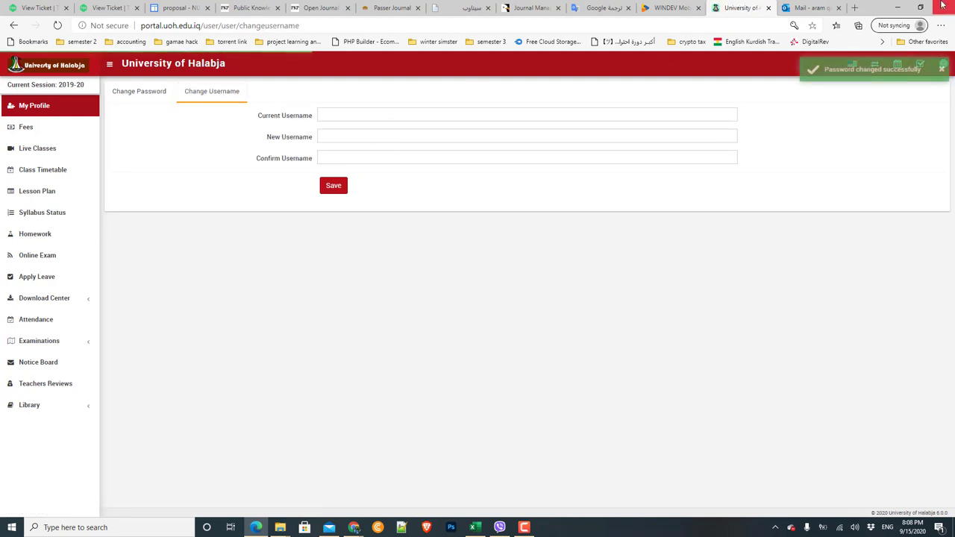
Copy the username from the login email and paste it into Current Username
click(787, 6)
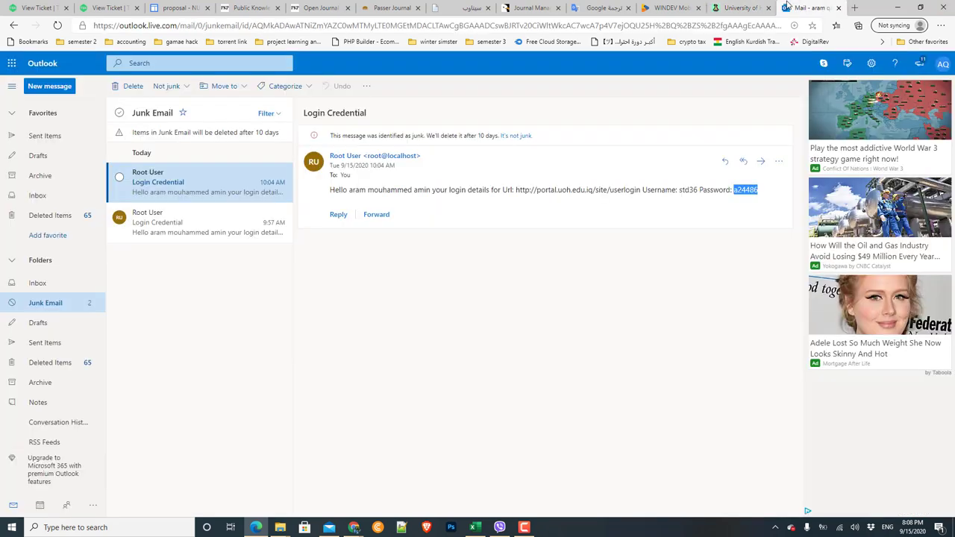
drag(680, 190, 696, 190)
right_click(692, 188)
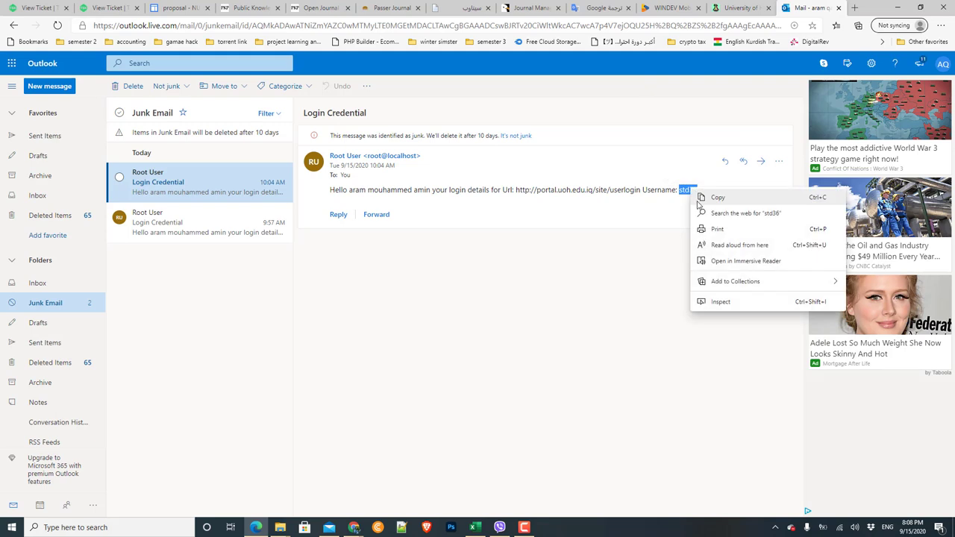
click(714, 197)
click(739, 8)
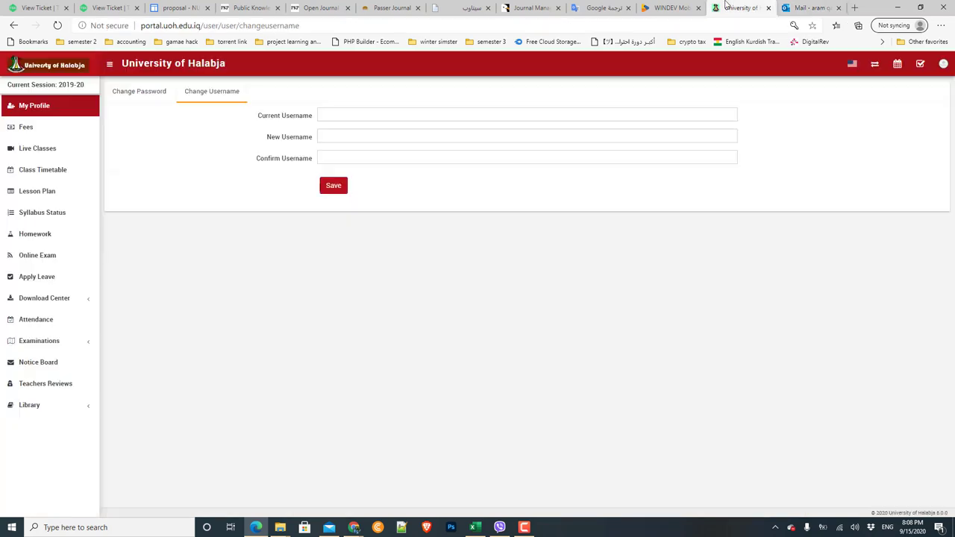
click(358, 114)
right_click(358, 117)
click(384, 232)
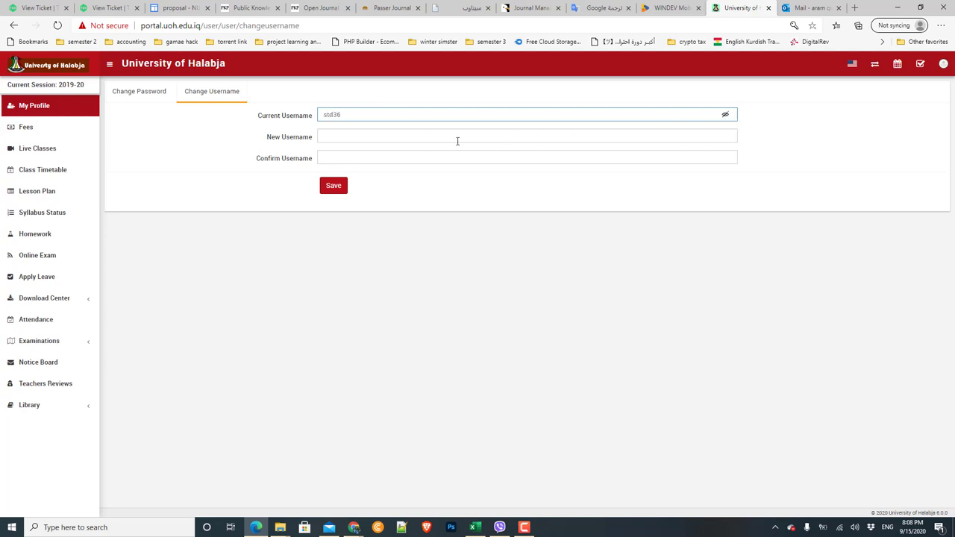
click(333, 135)
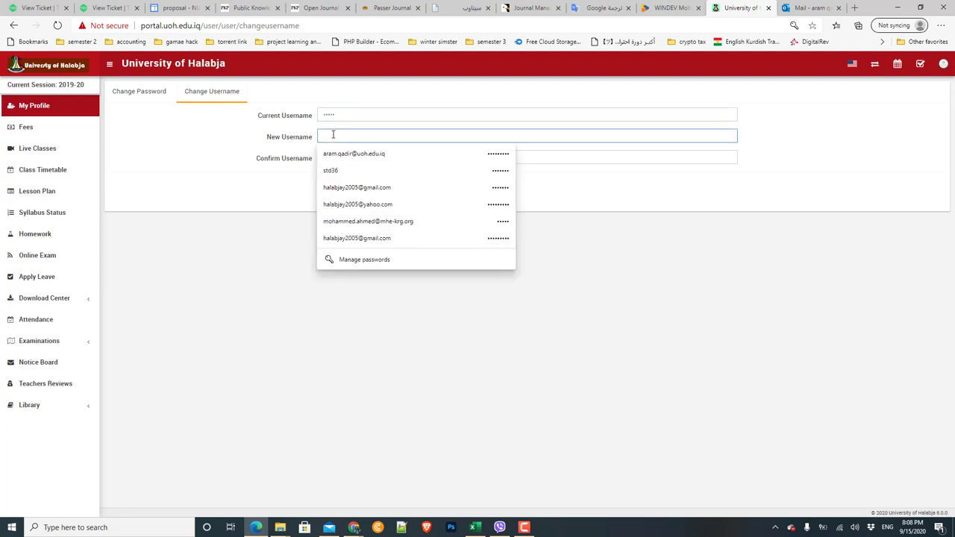
Enter and confirm the new username, then save the username change
text(a)
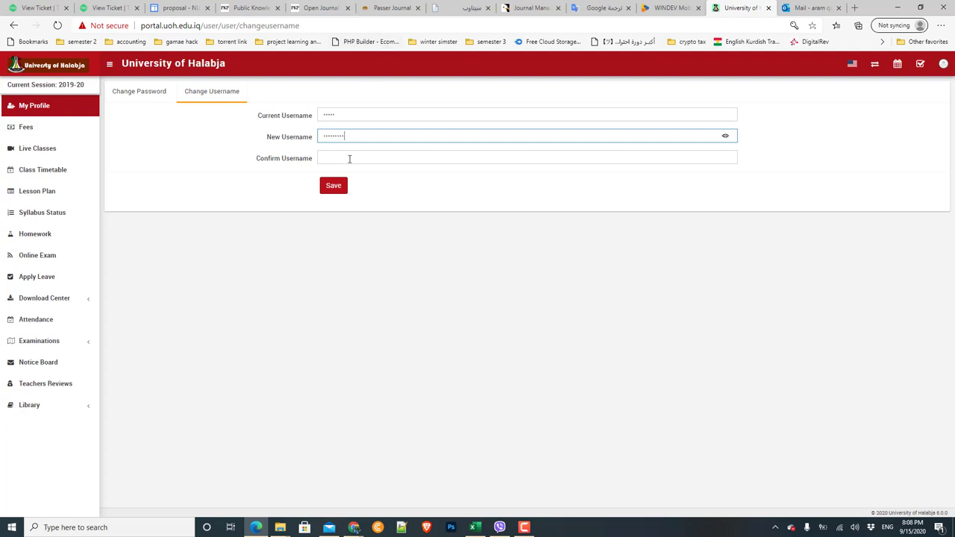
click(348, 158)
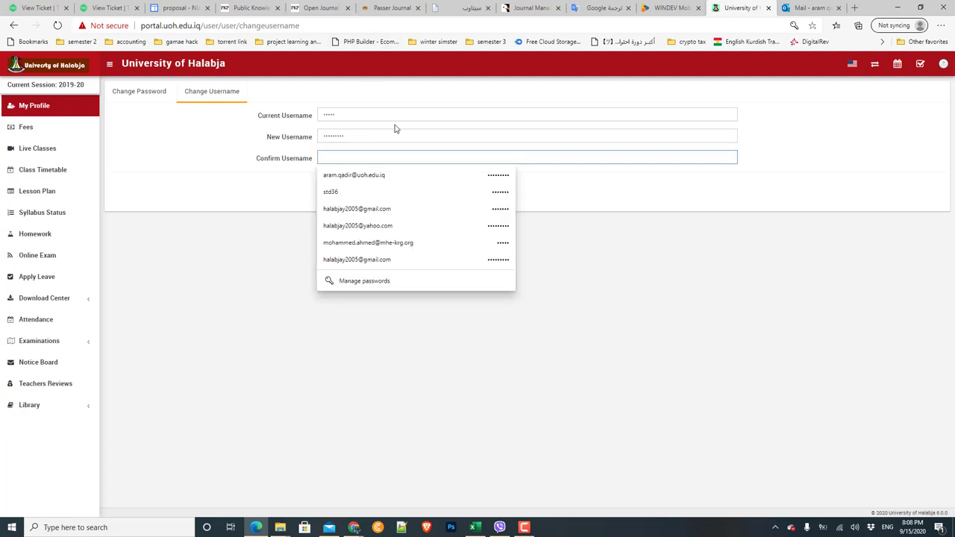
drag(387, 135, 317, 146)
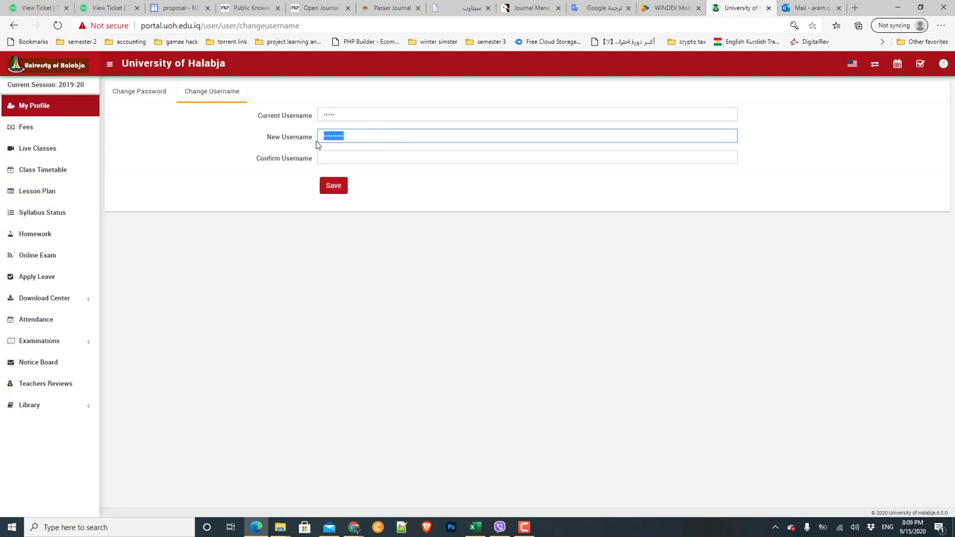
text(a)
key(Tab)
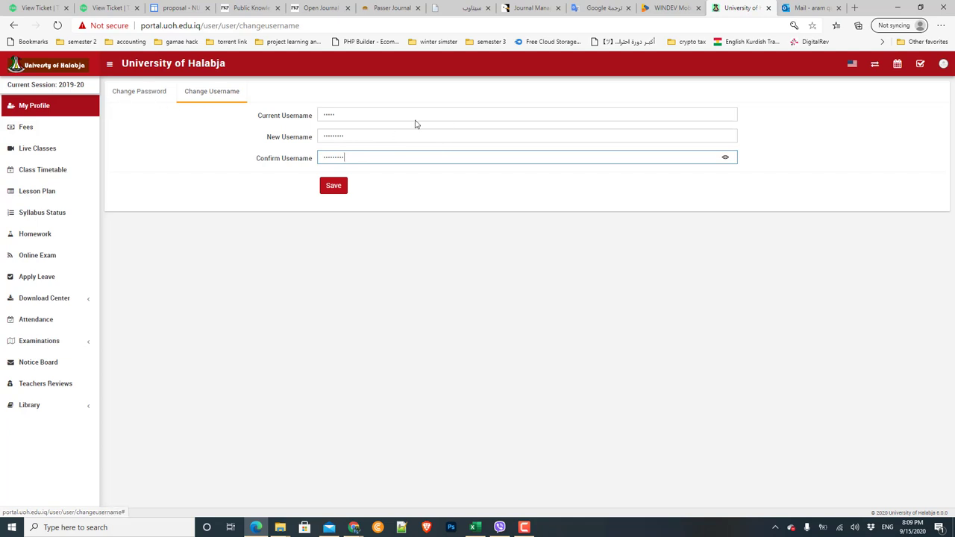
click(331, 192)
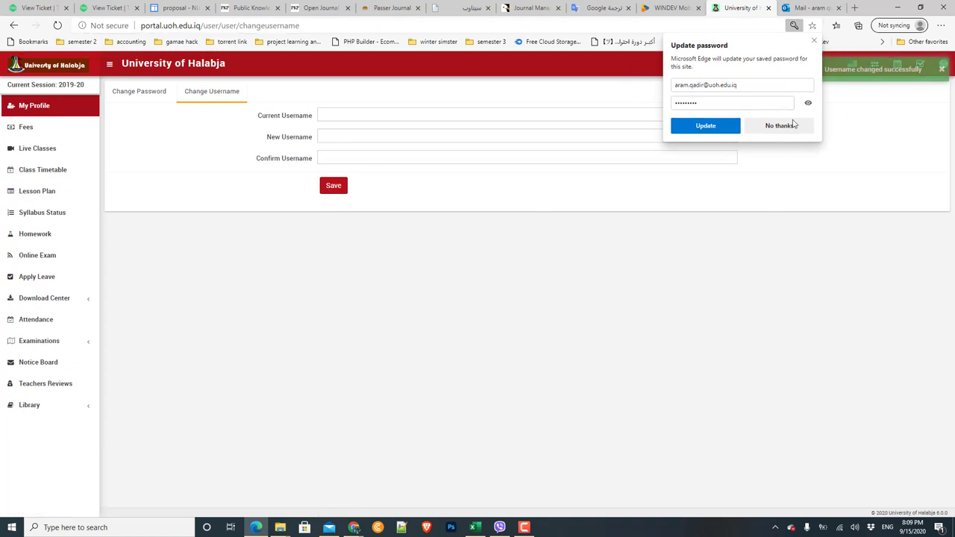
Change the browser's saved login name to the new username and save it
triple_click(749, 80)
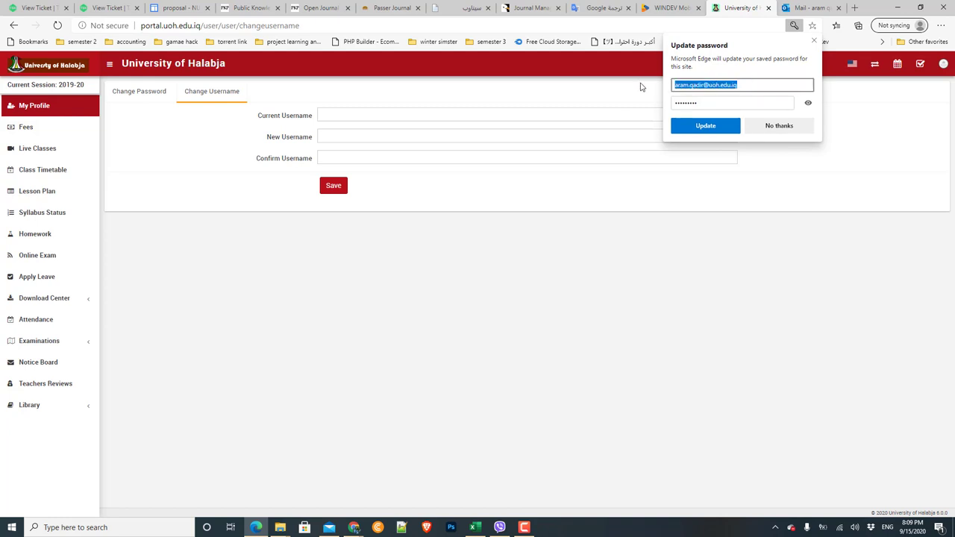
text(aram)
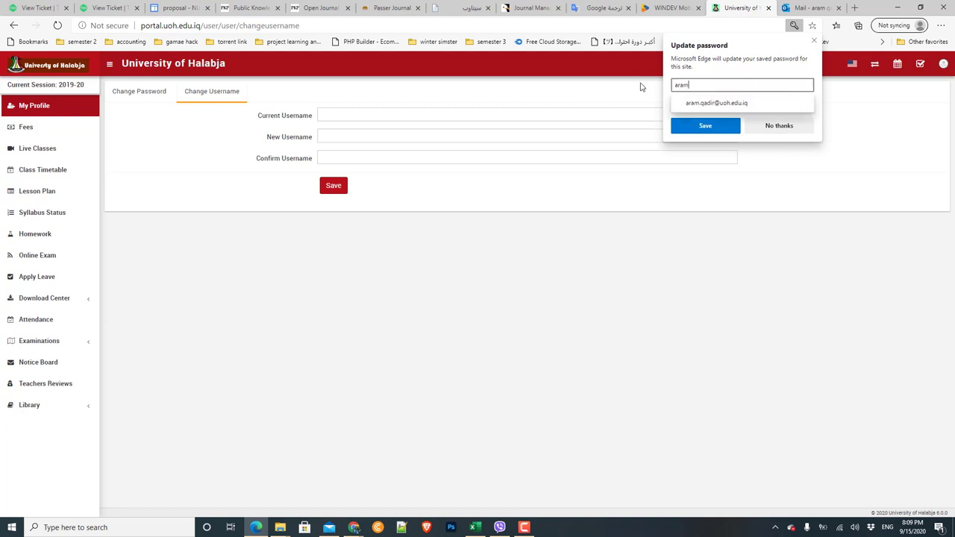
text(qadir)
click(721, 126)
click(720, 128)
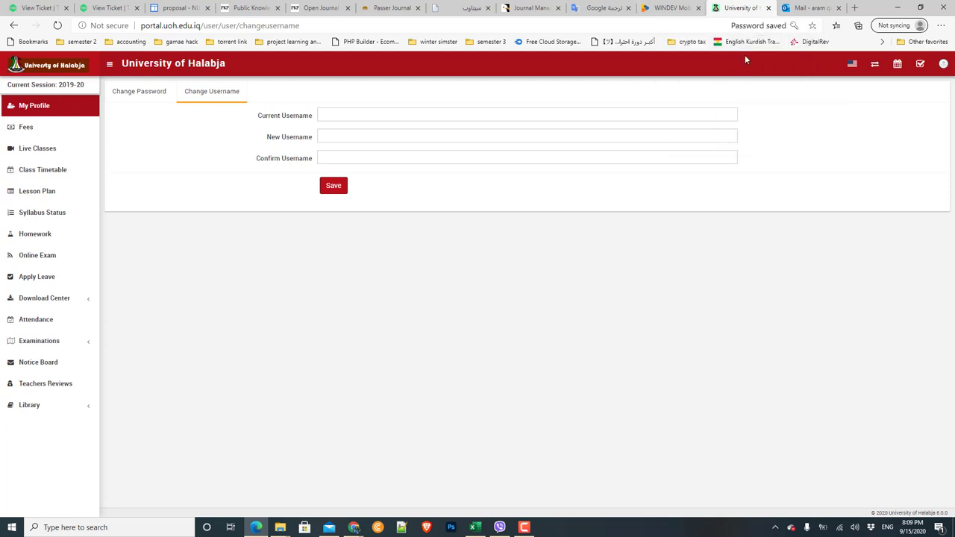
Log out of the portal and copy the username from the login-credentials email
click(942, 64)
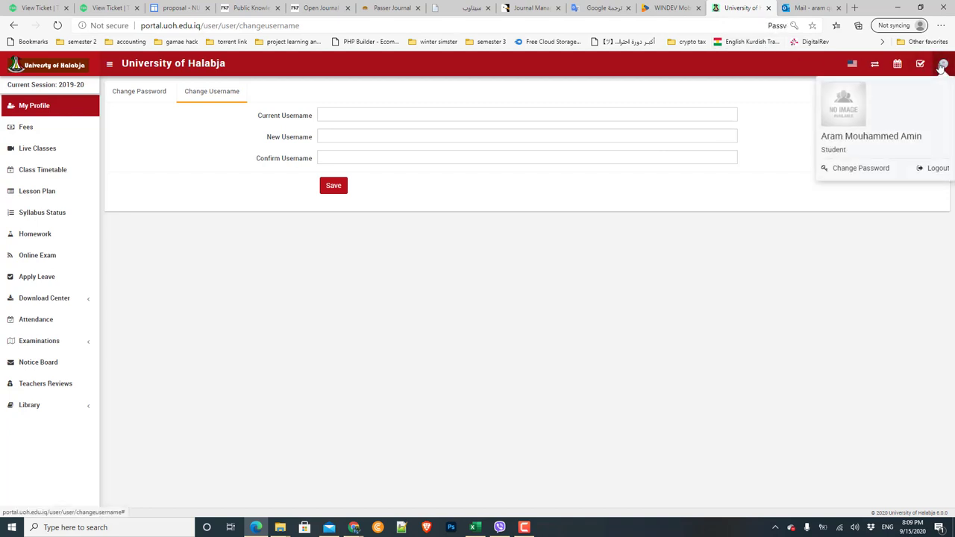
click(934, 170)
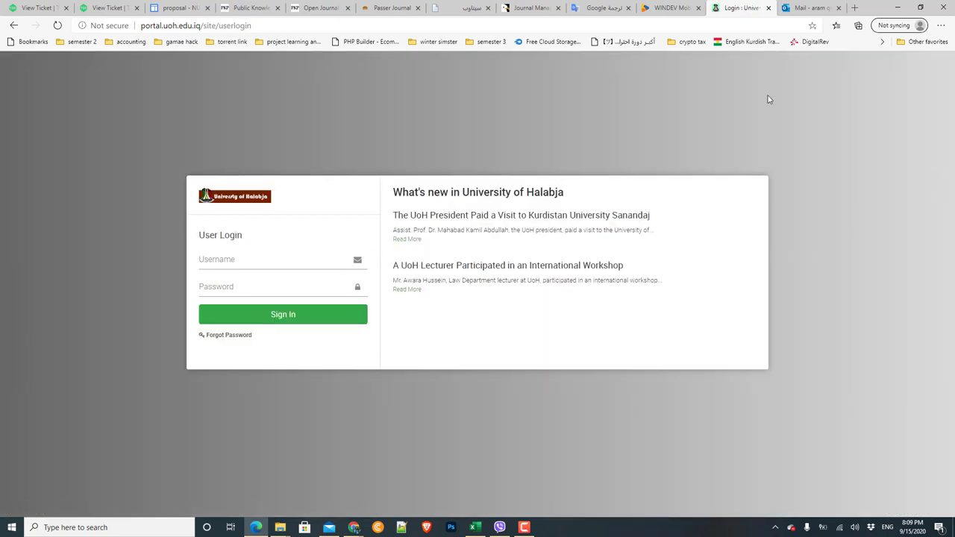
click(792, 8)
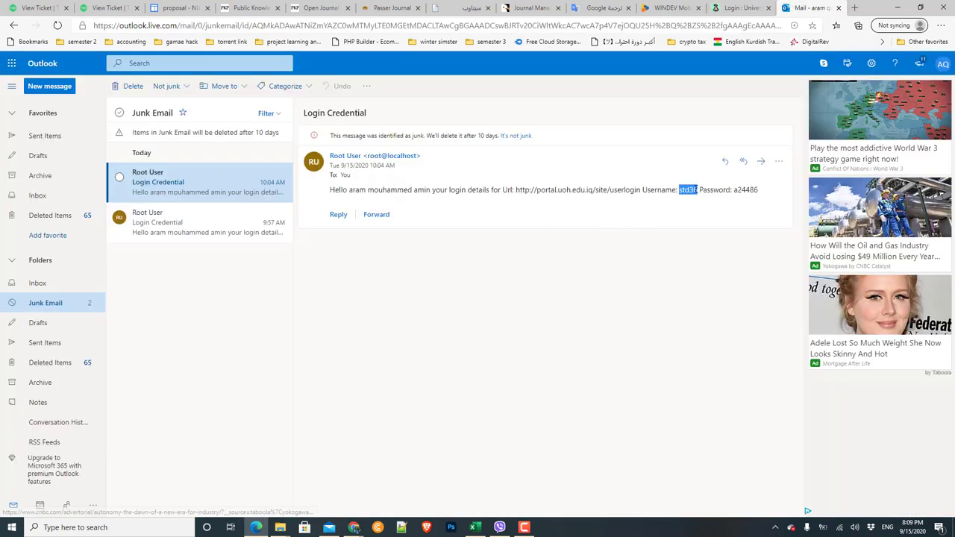
right_click(696, 189)
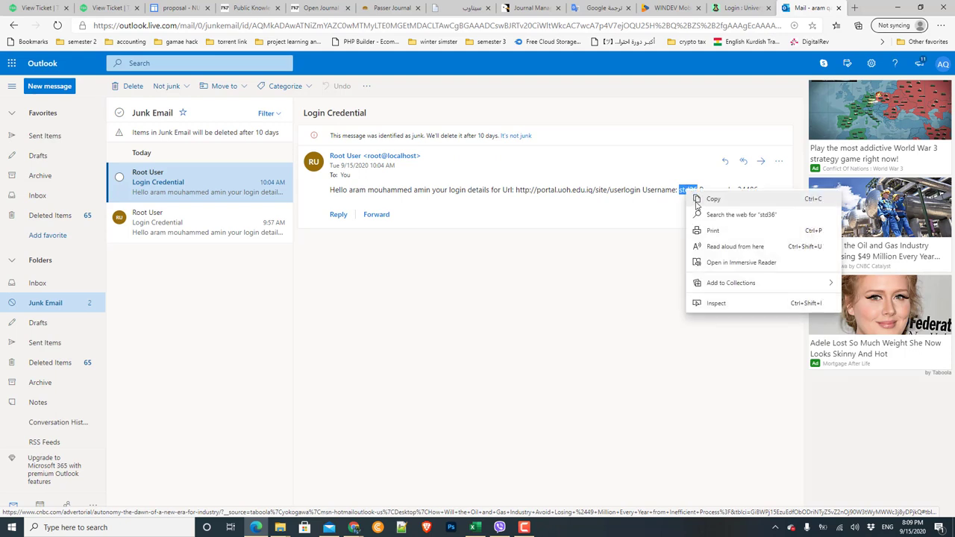
click(697, 203)
click(738, 8)
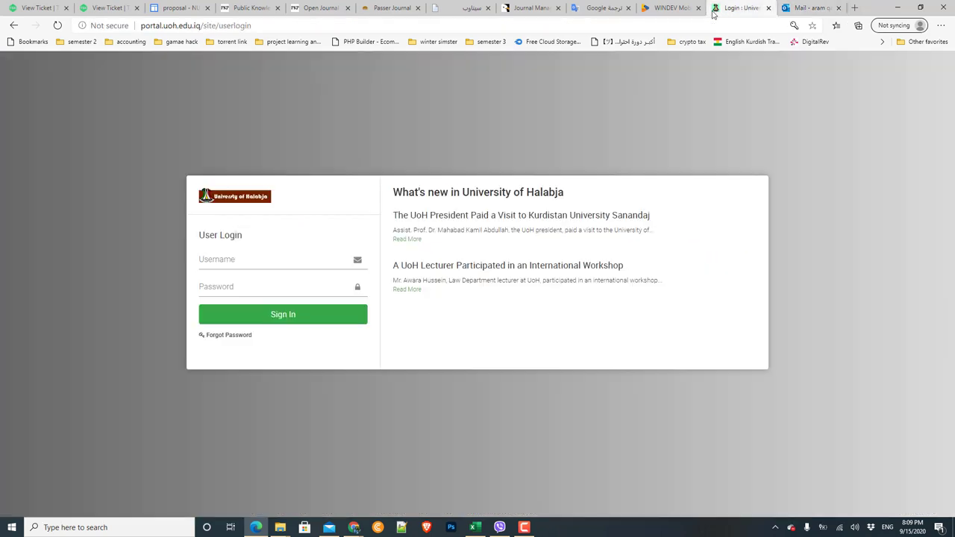
Paste the copied username into the login page's username field
right_click(303, 272)
click(325, 364)
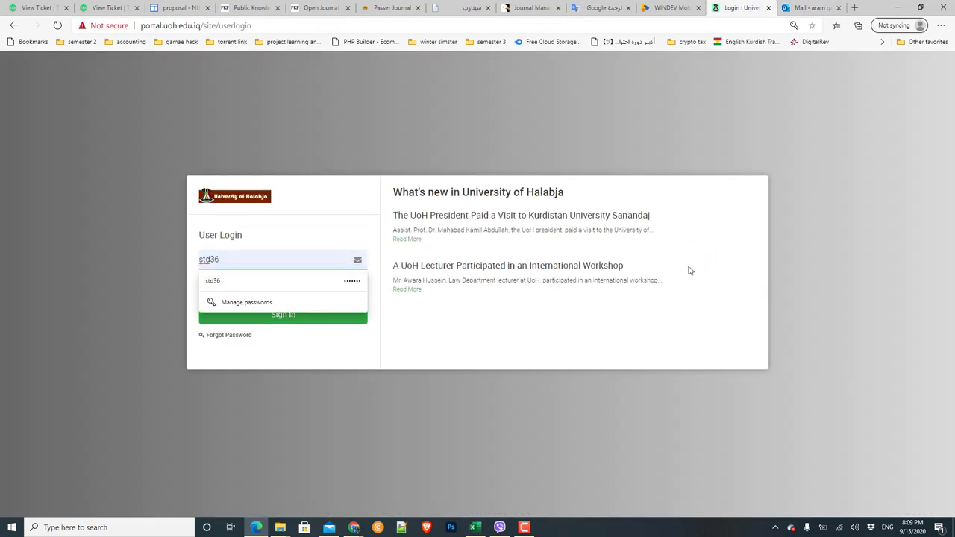
click(661, 290)
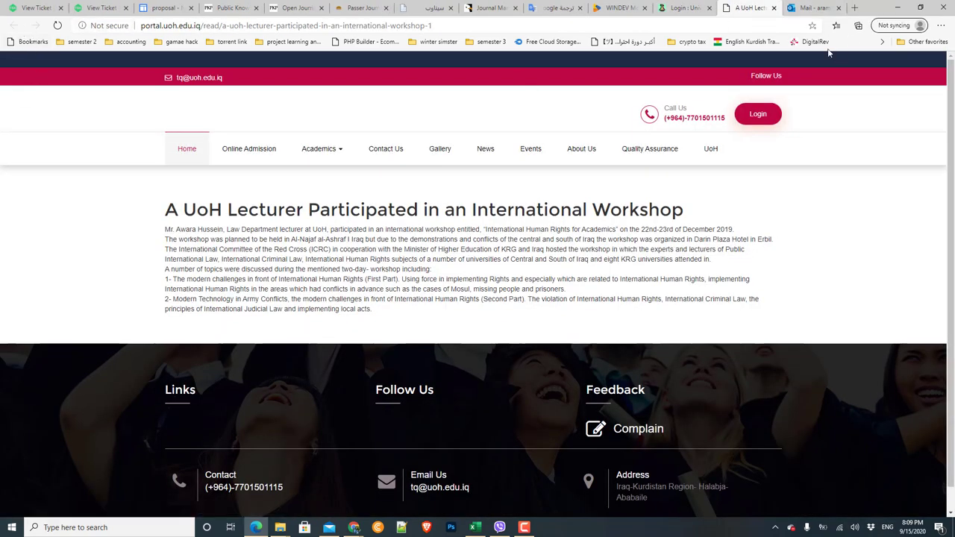
click(773, 8)
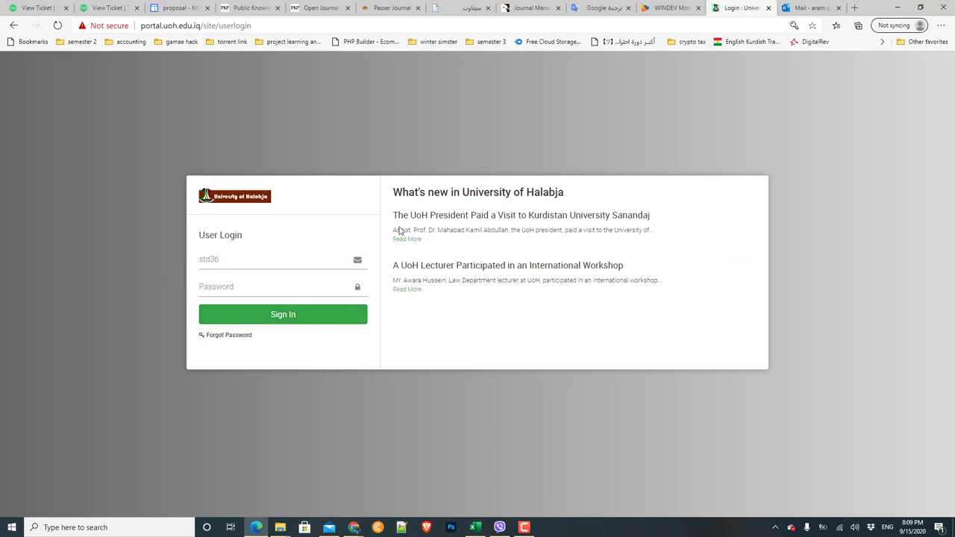
Copy the emailed password, paste it into Password, and attempt to sign in
click(813, 7)
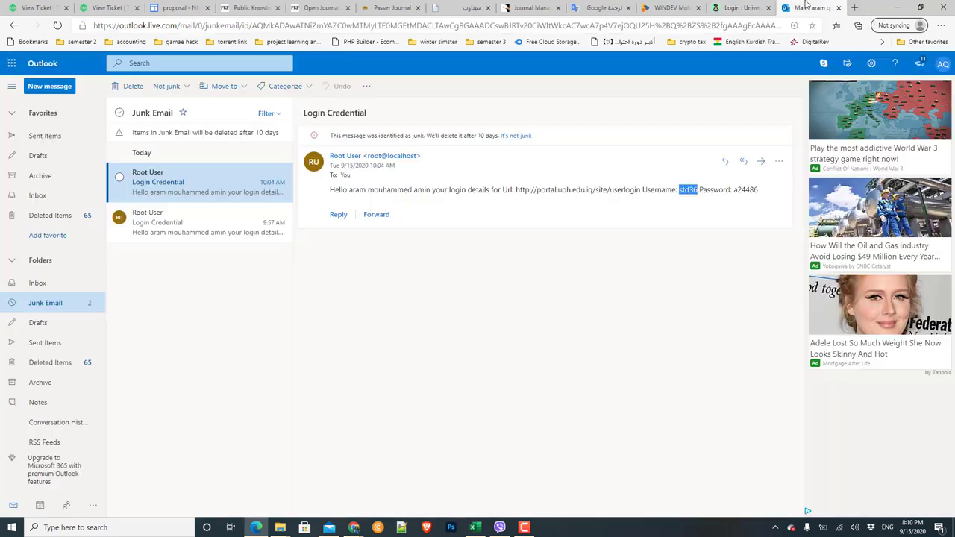
double_click(746, 190)
right_click(745, 191)
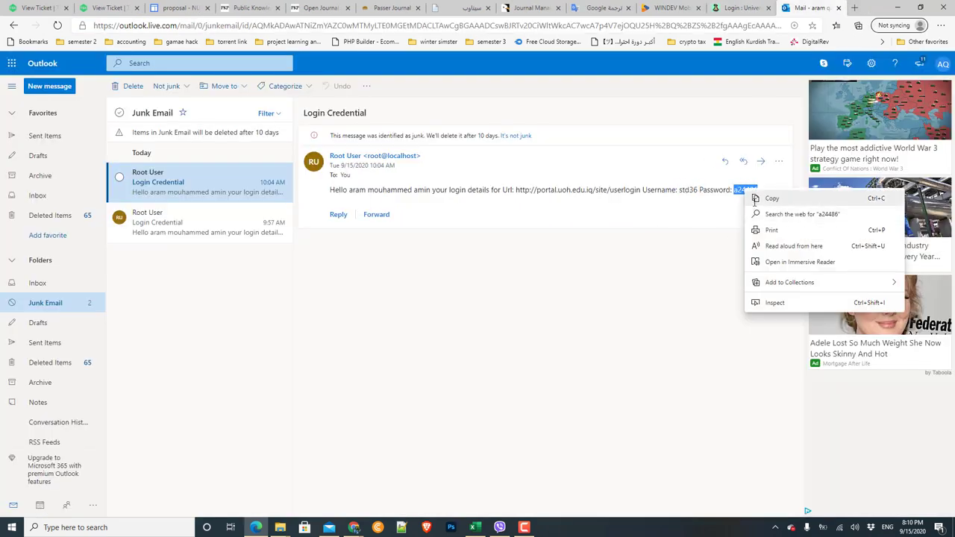
click(755, 198)
click(738, 8)
click(256, 288)
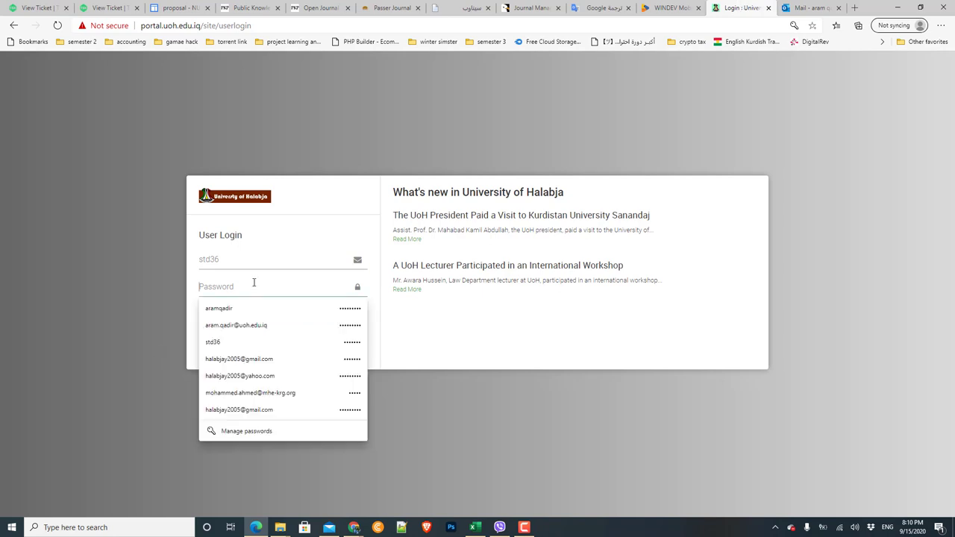
right_click(254, 286)
click(282, 165)
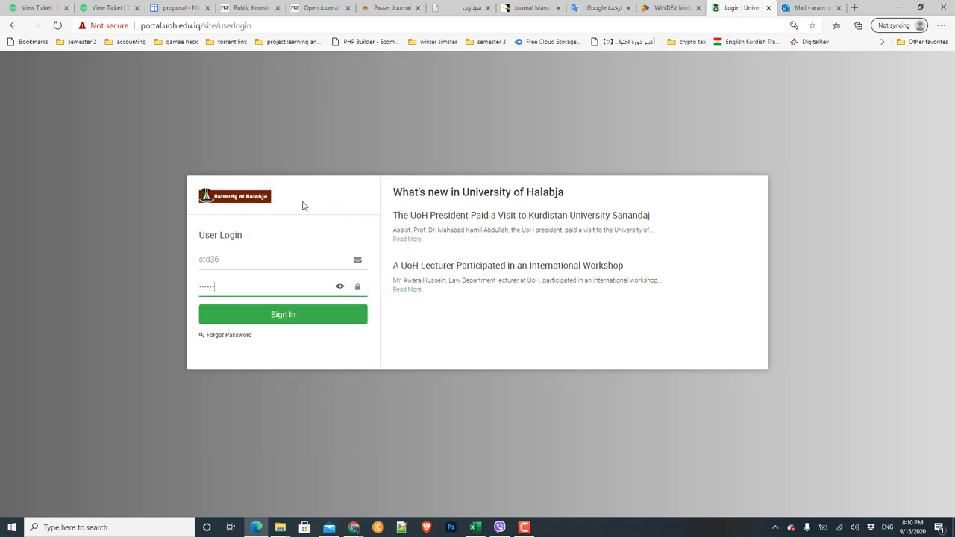
click(296, 317)
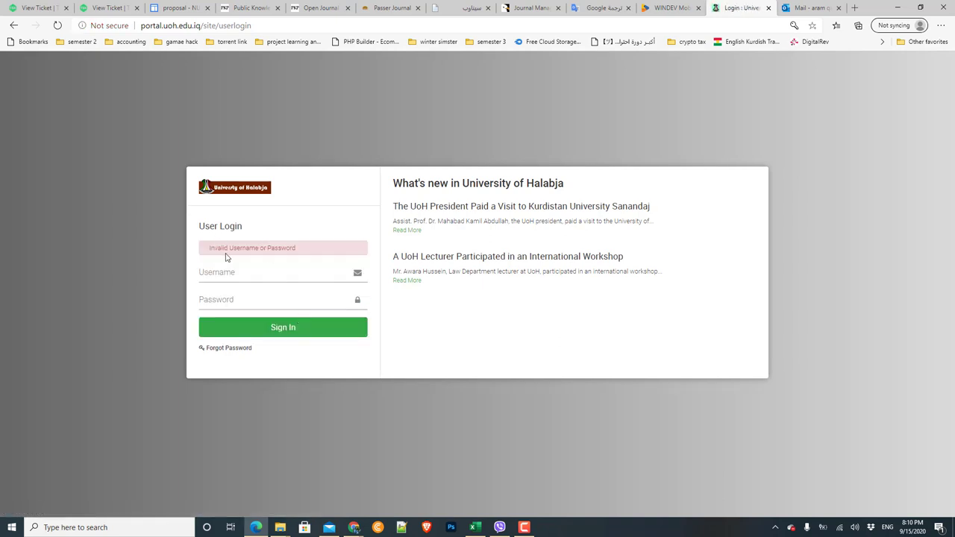
Try the browser's saved login, then sign in by typing the new username and password
click(304, 270)
click(280, 294)
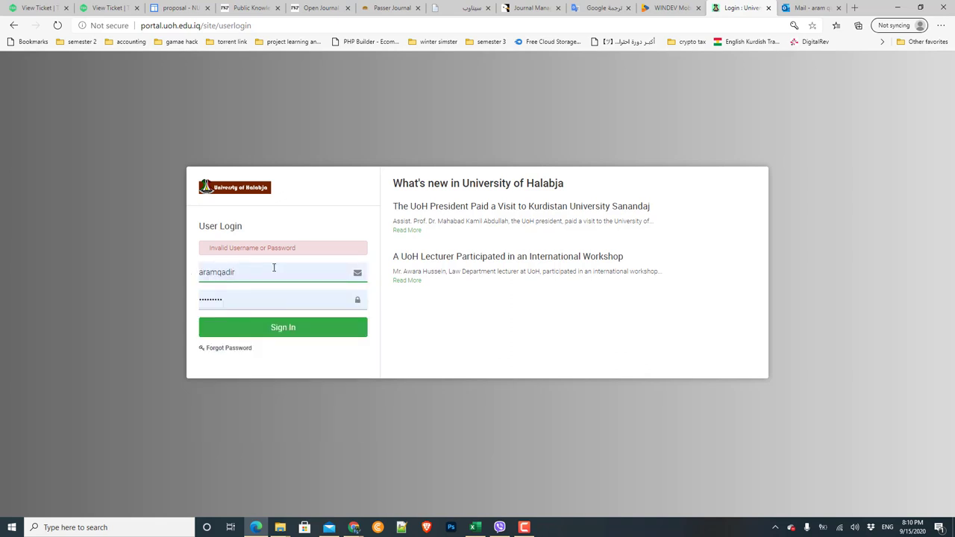
click(280, 329)
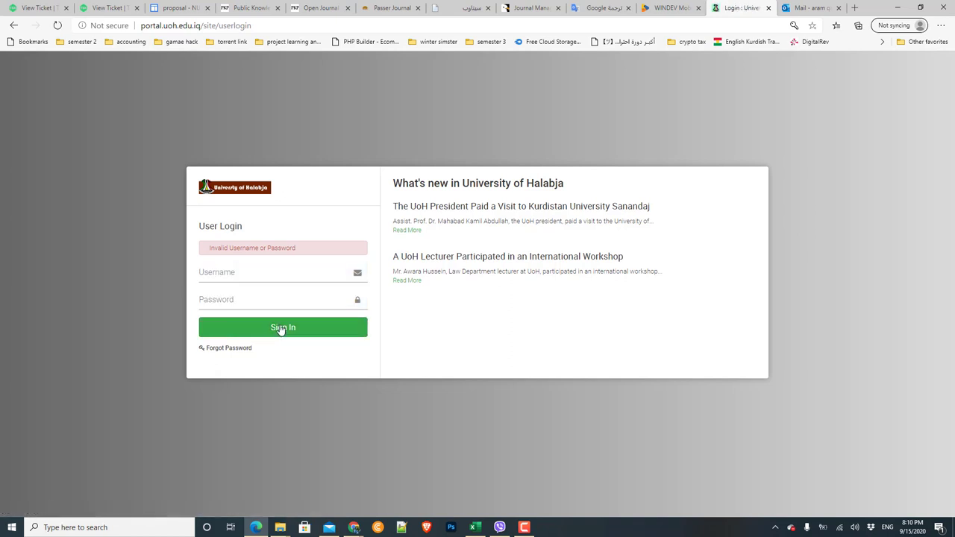
click(240, 272)
text(ara)
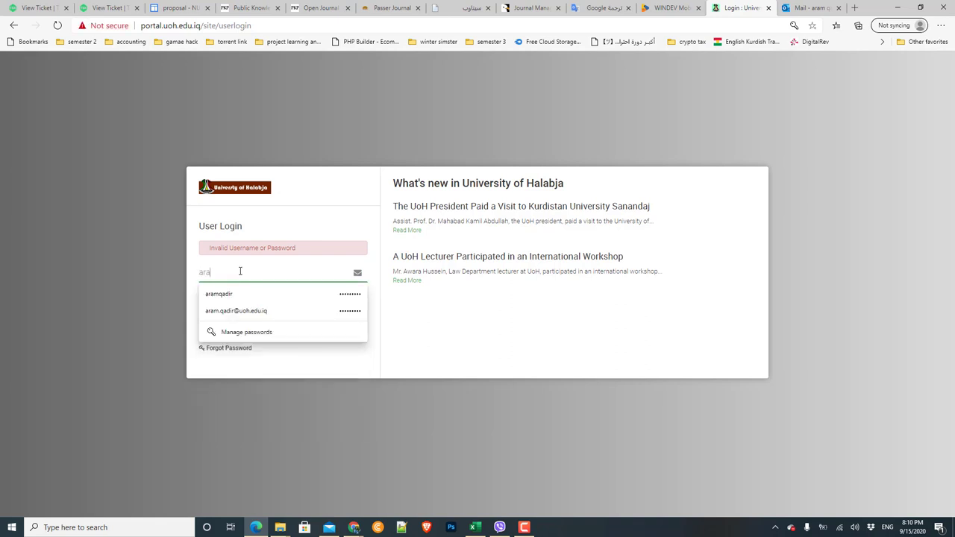
text(mqadi)
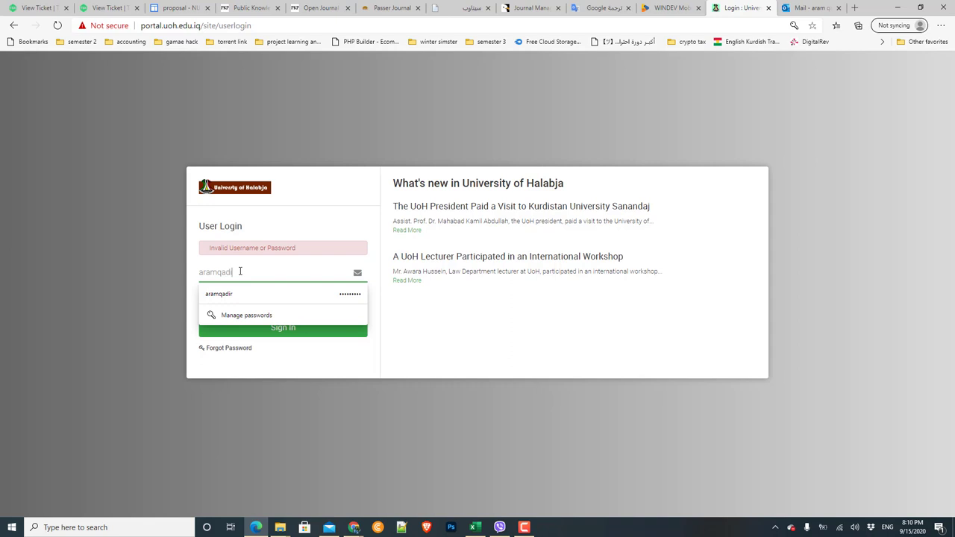
text(r)
key(Tab)
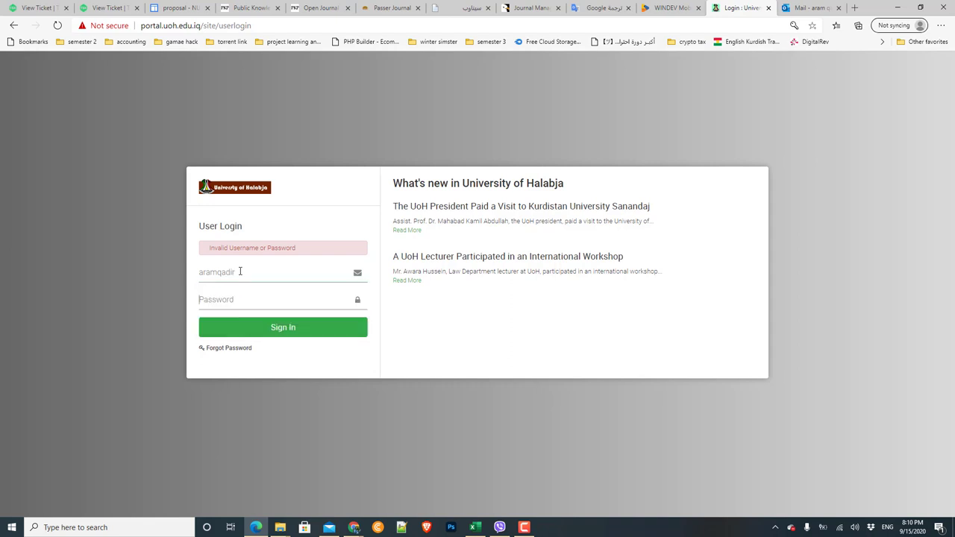
text(••)
click(295, 327)
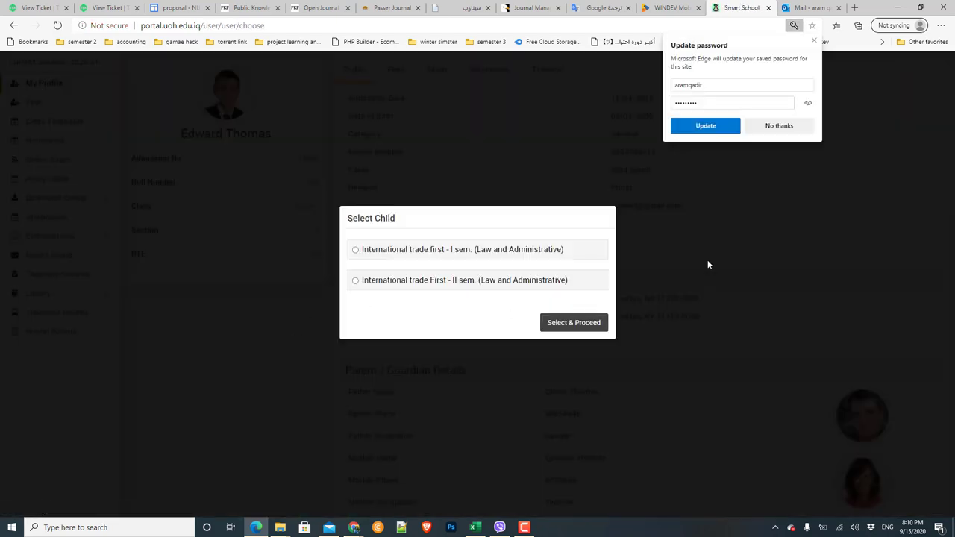
Update the browser's saved password and proceed as the International trade first - I sem. class
click(705, 125)
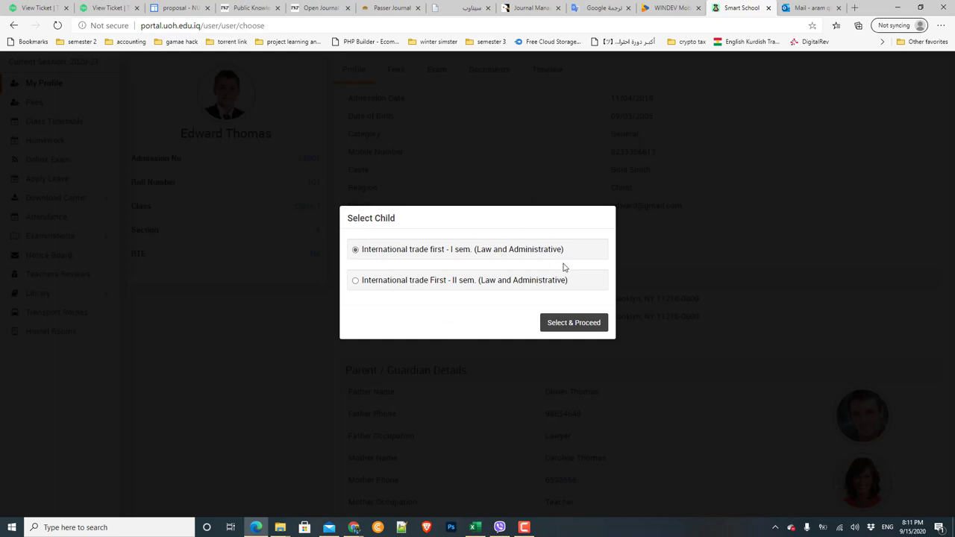
click(566, 323)
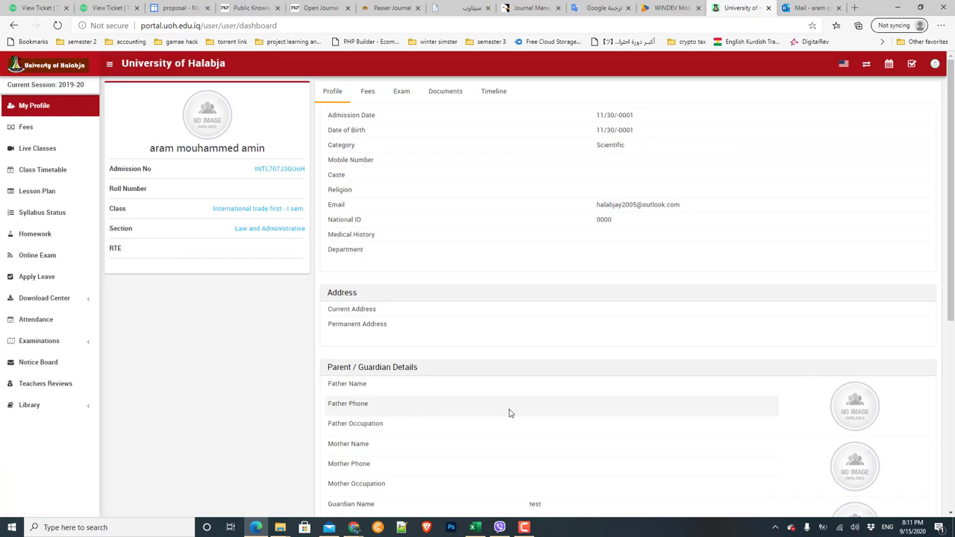
Show the header's pending tasks and view them all on the calendar page
click(911, 68)
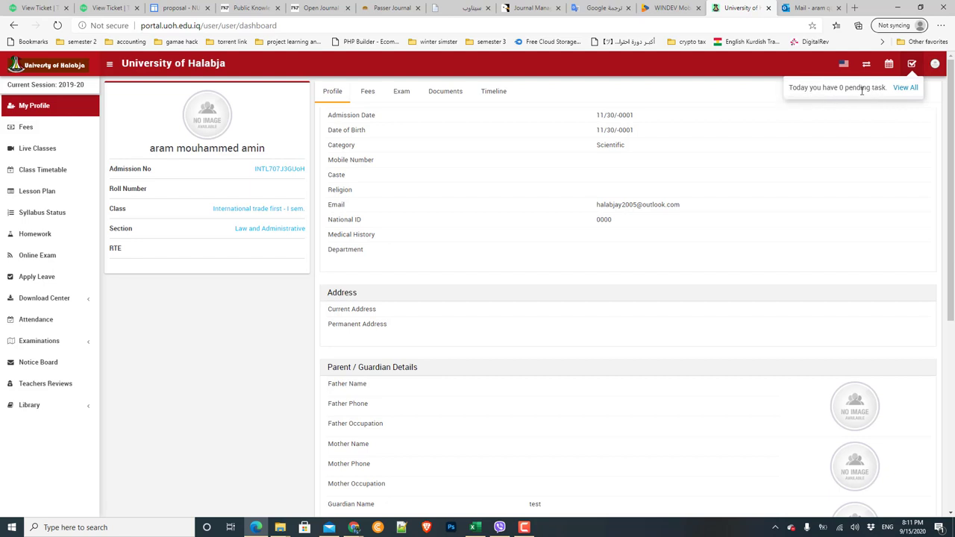
click(905, 88)
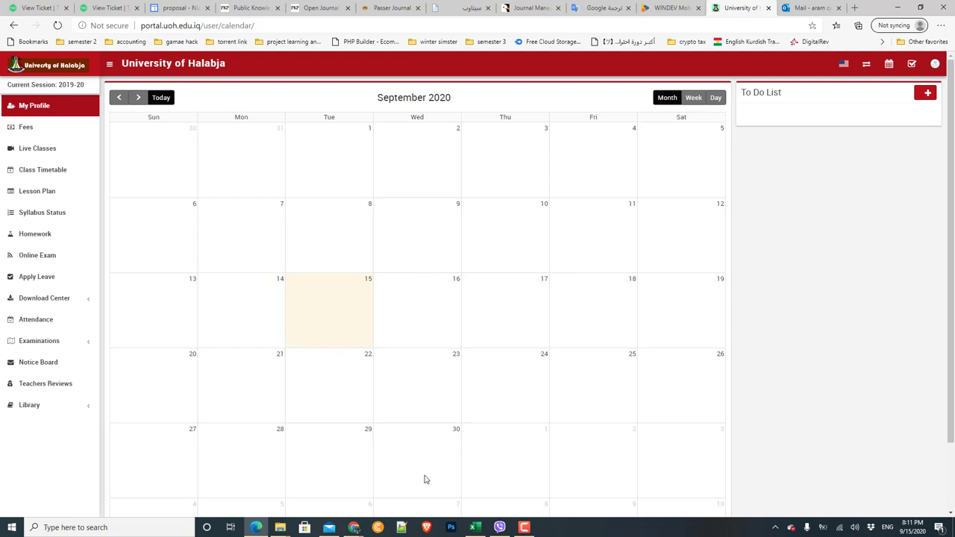
Start a new To Do task titled 'تاقیکردنەوەی کۆرسی یەک'
click(928, 94)
click(333, 126)
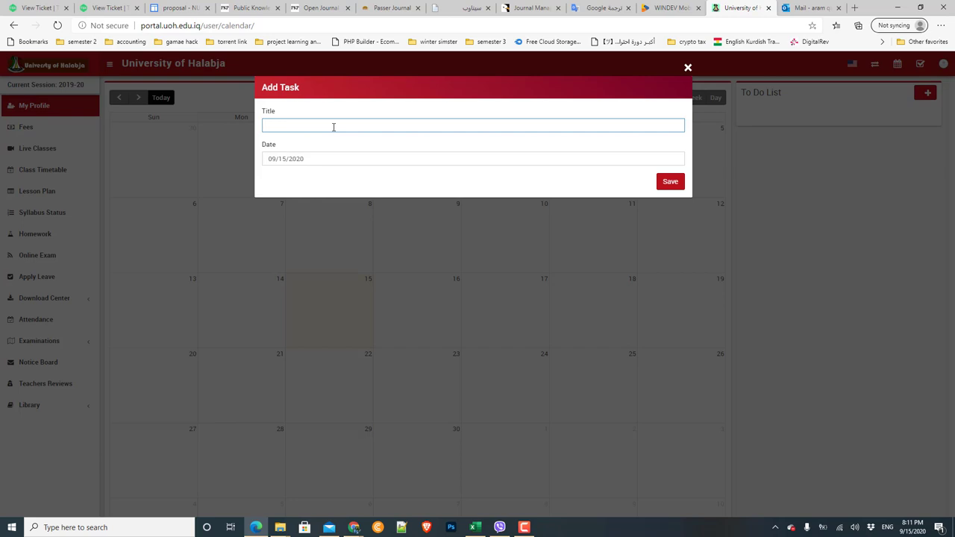
text(ta)
text(تحنخثیثسثح)
key(ctrl+a)
key(BackSpace)
text(تاقیکردنەوەی کۆرسی یەک)
Date the task 09/23/2020 and save it
click(336, 159)
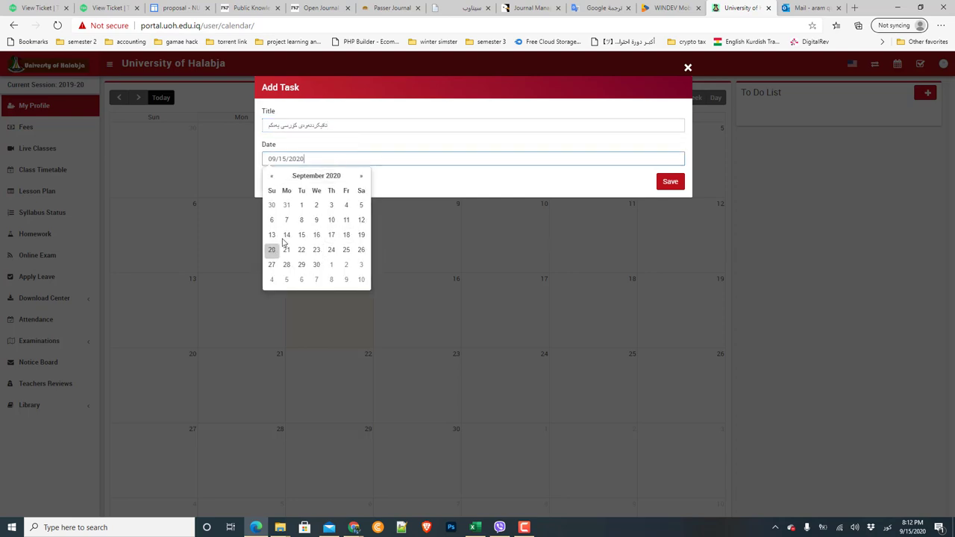
click(318, 250)
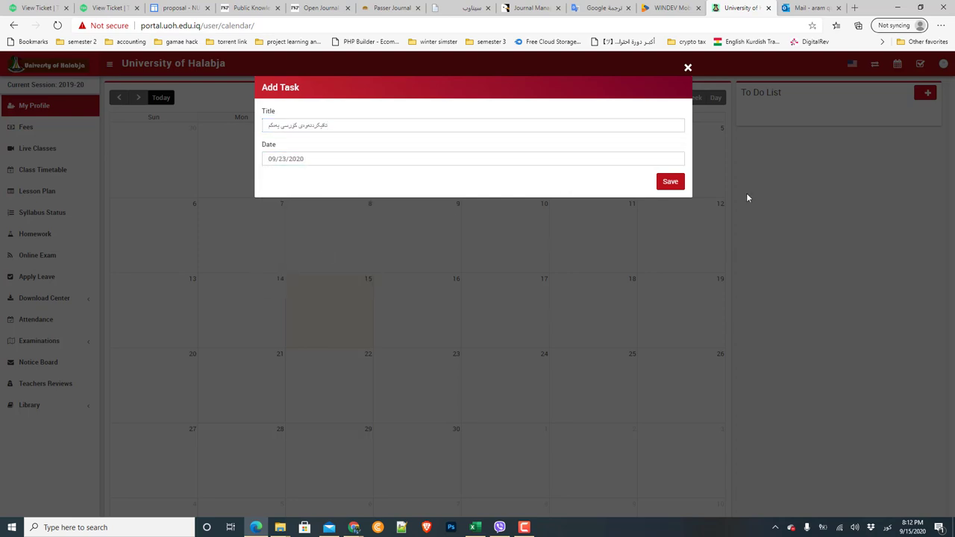
click(673, 185)
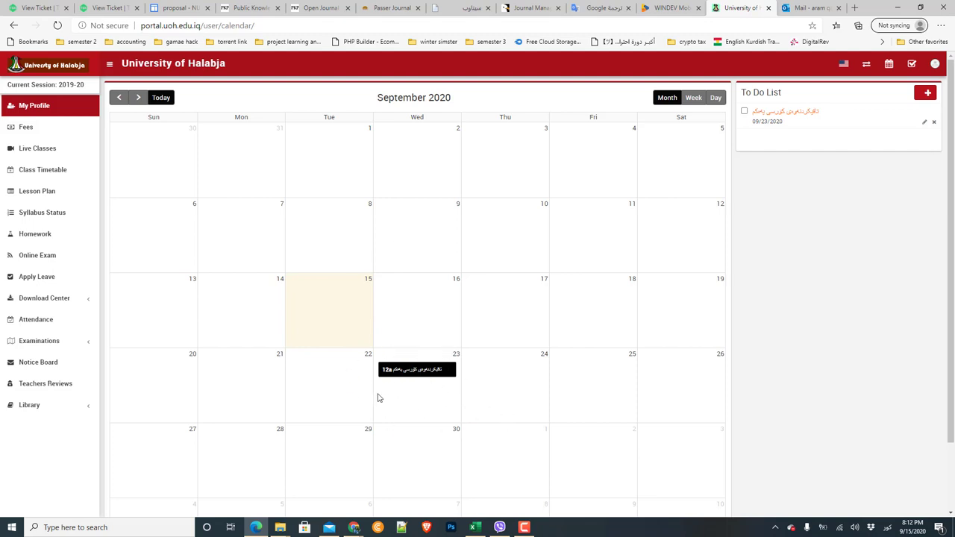
Reopen the new task, dismiss the date picker unchanged, and close the Edit Task window
click(924, 122)
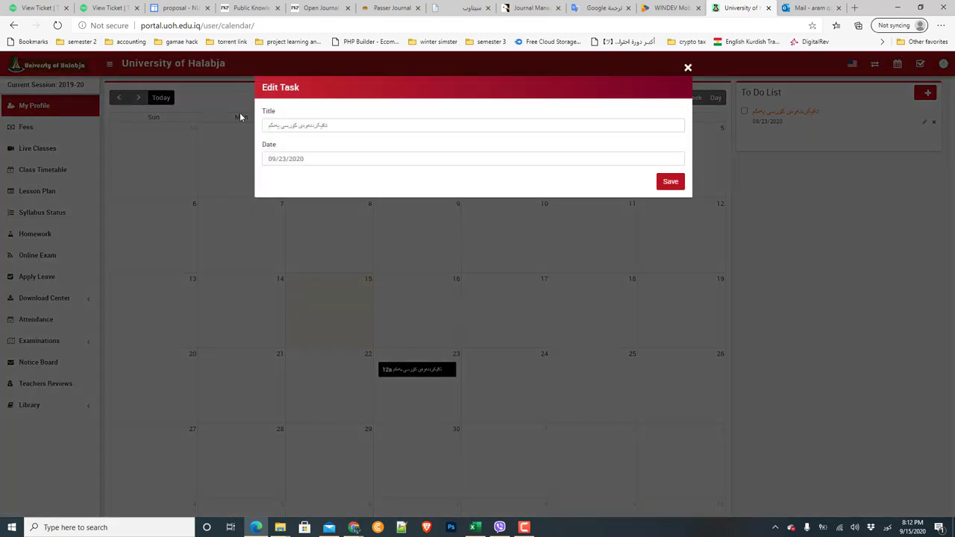
click(373, 162)
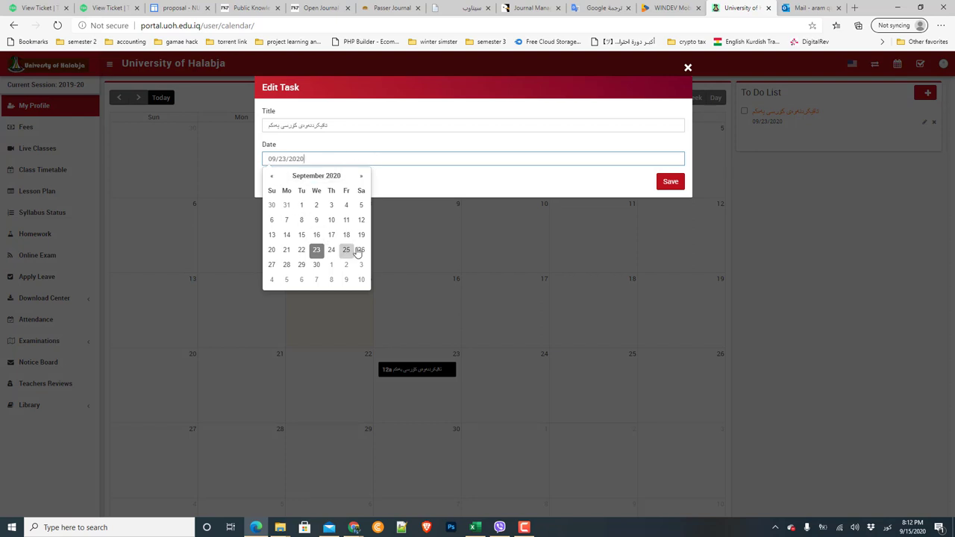
click(575, 192)
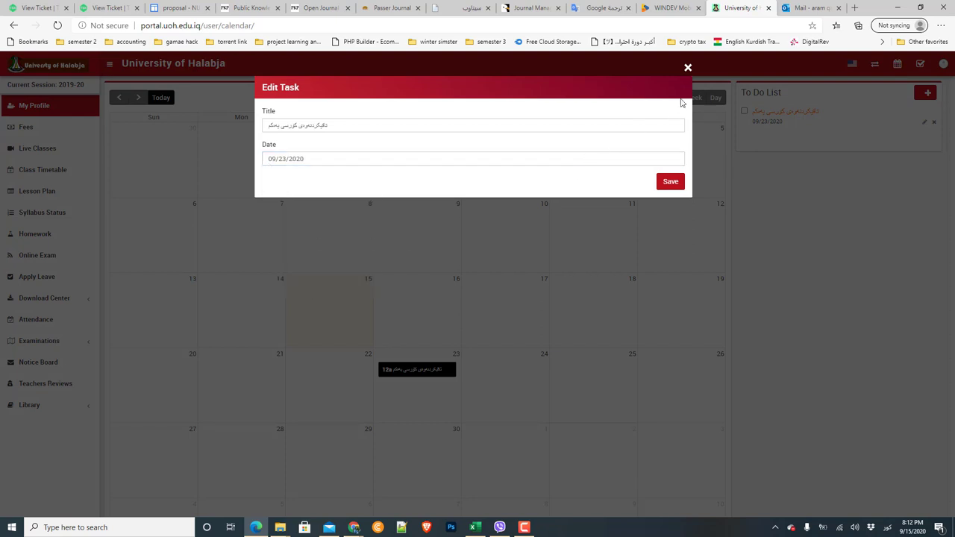
click(687, 68)
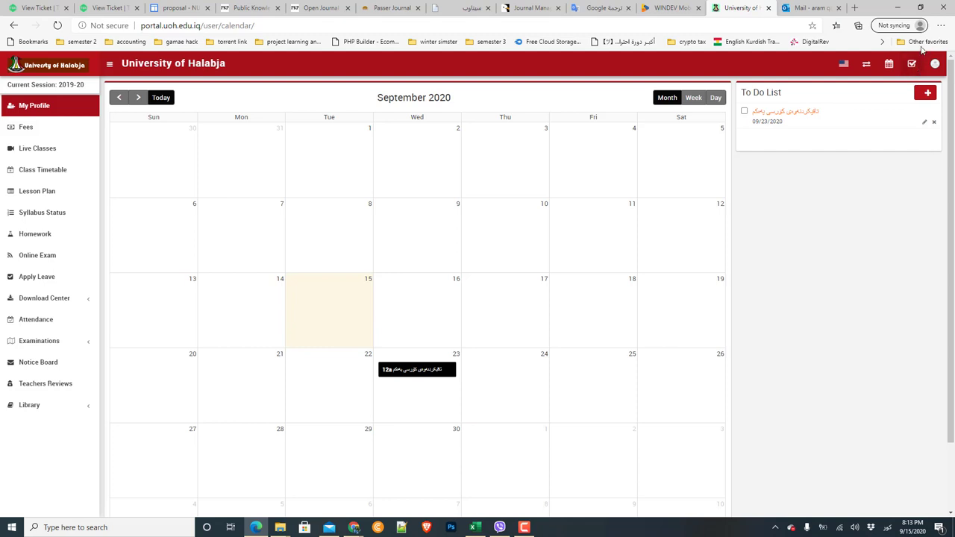
Switch the calendar to Day view for Tuesday 15 September 2020 and select the 8am slot
click(890, 65)
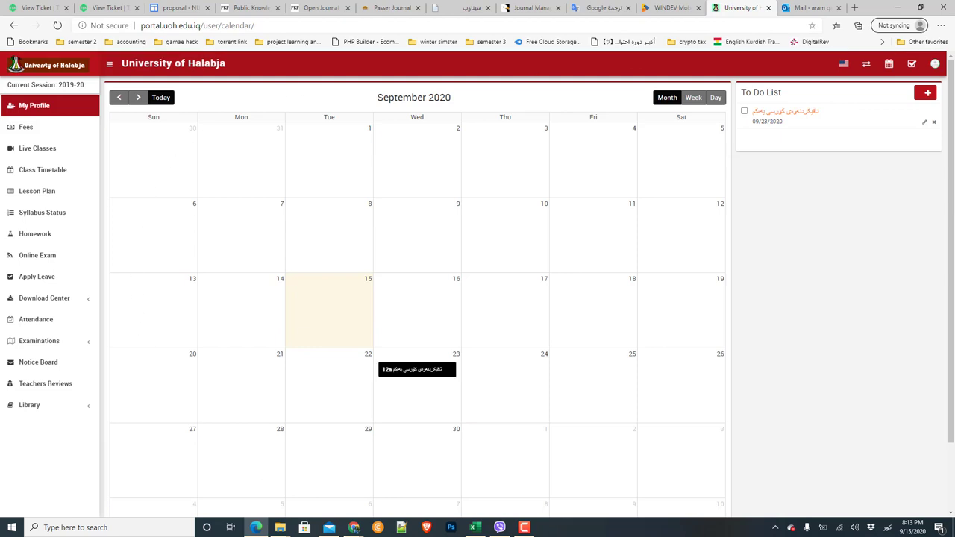
click(692, 97)
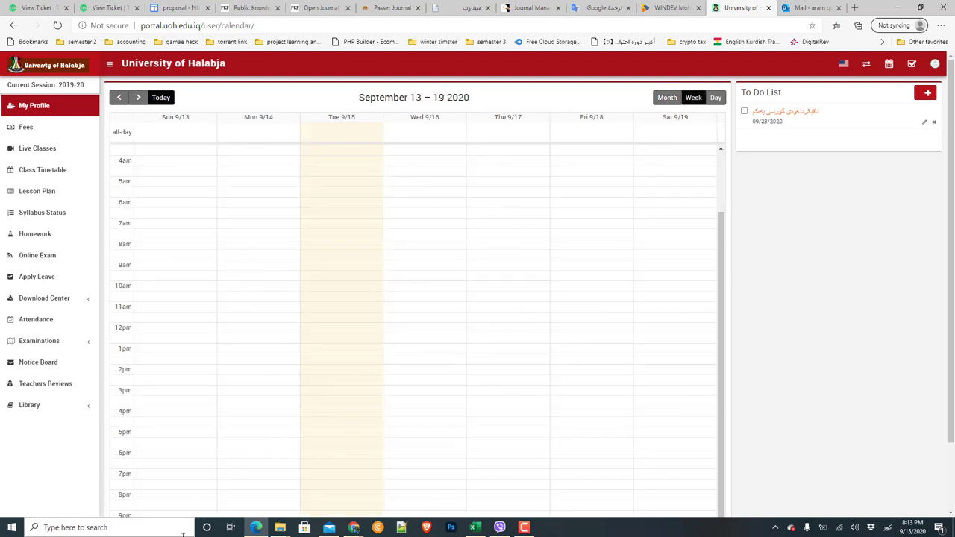
click(718, 97)
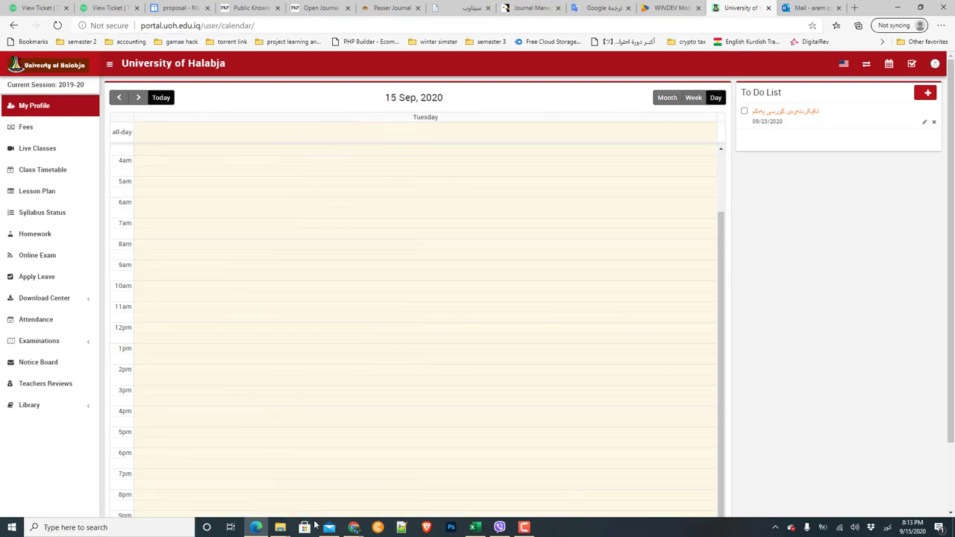
scroll(720, 288, down, 3)
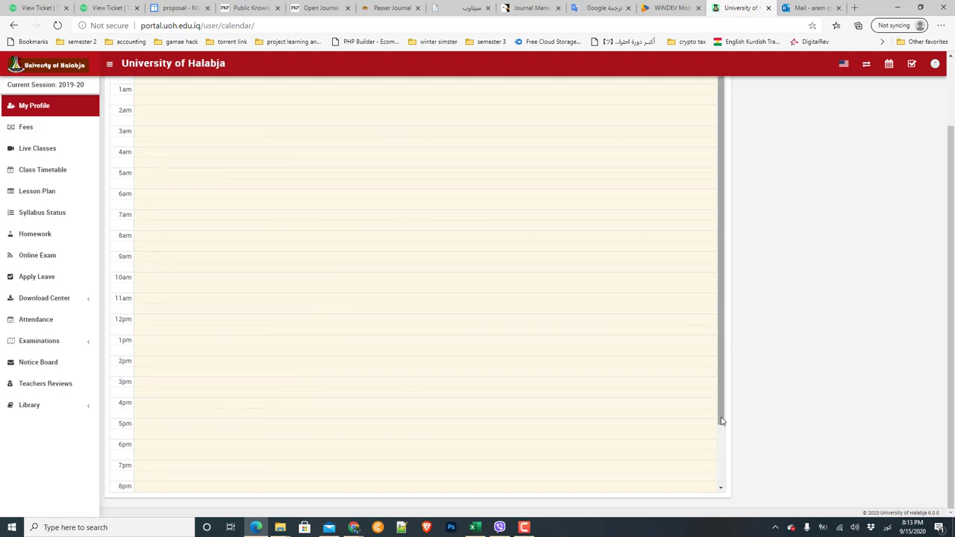
scroll(719, 424, up, 1)
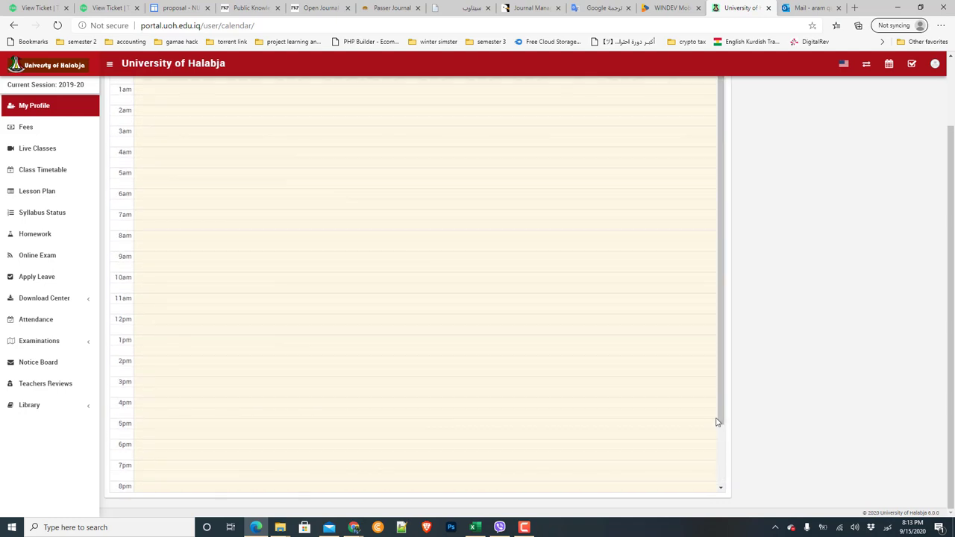
click(396, 223)
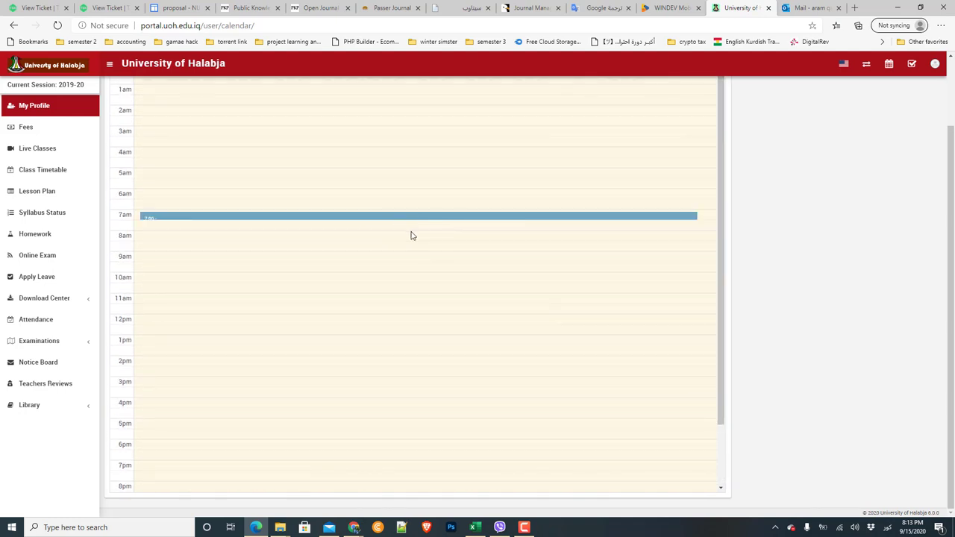
click(372, 237)
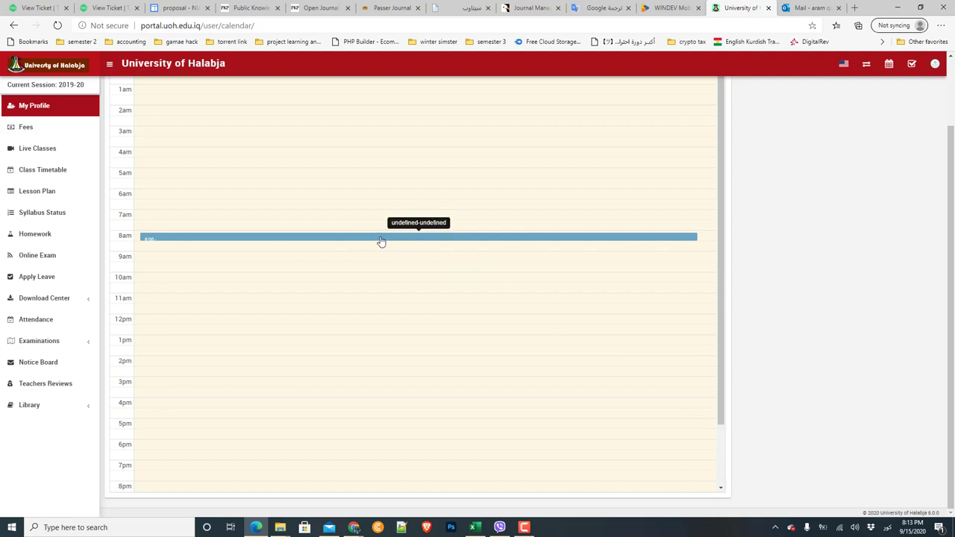
scroll(875, 273, up, 2)
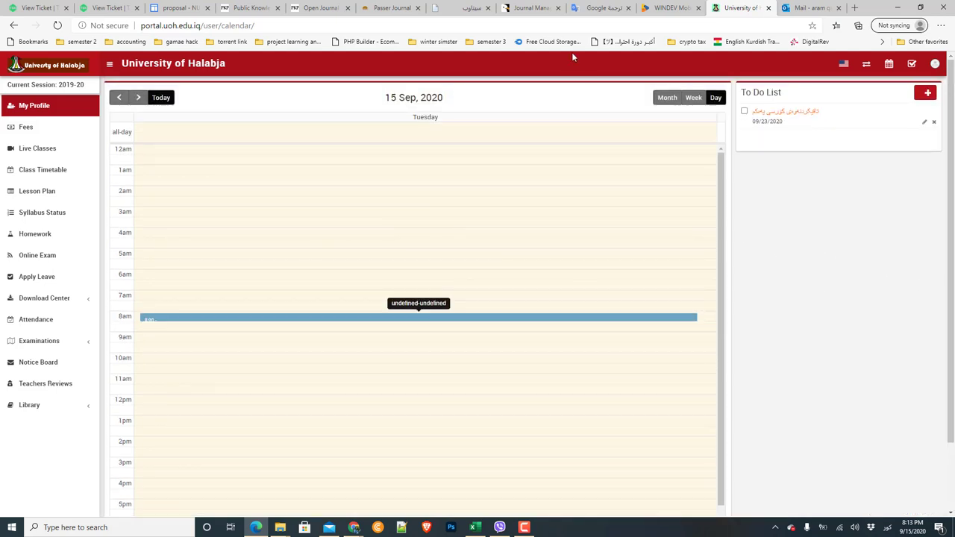
Open the Switch Class dialog and tick the second-semester International trade class
click(866, 66)
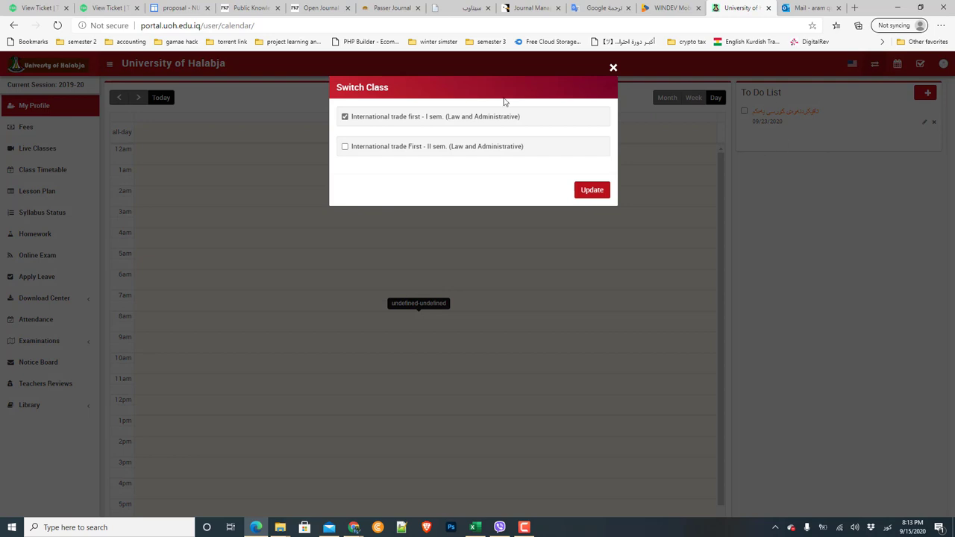
click(613, 69)
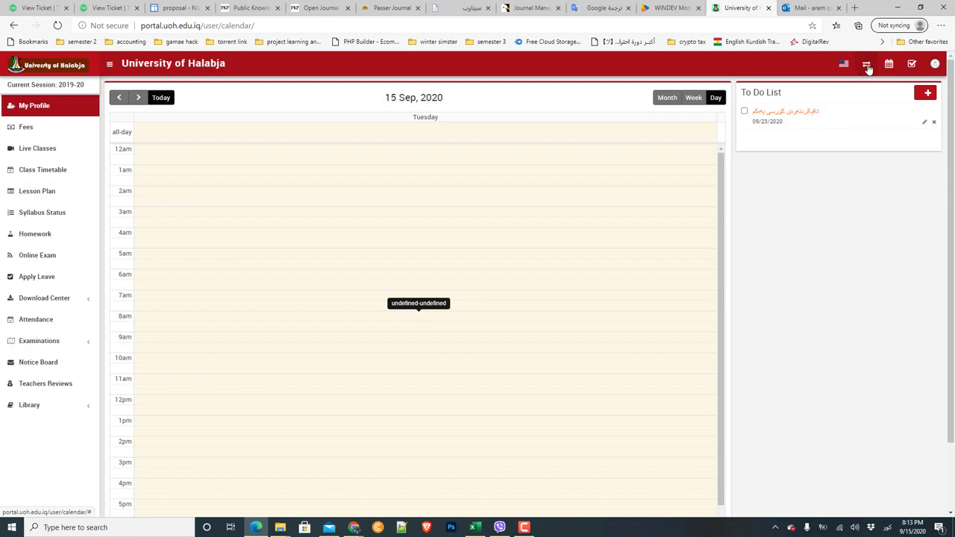
click(866, 65)
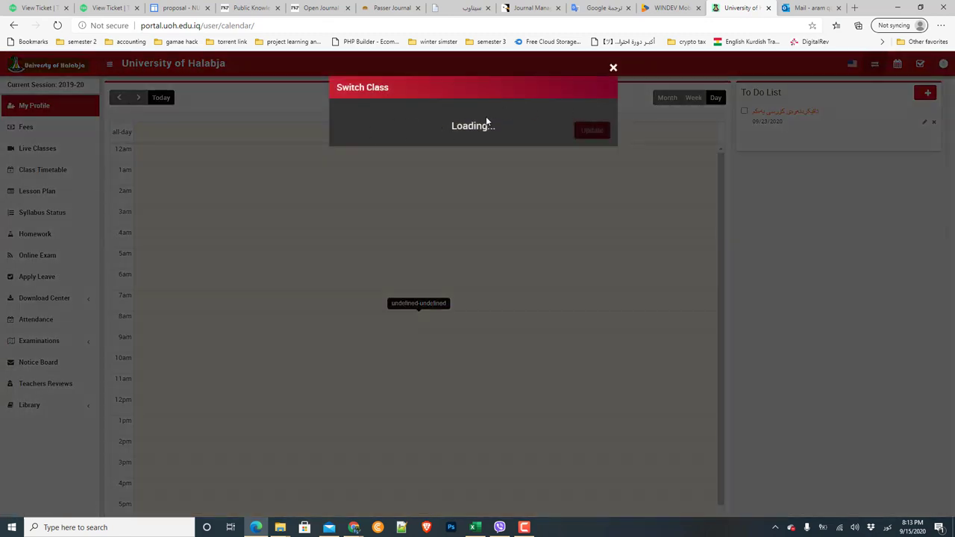
click(420, 149)
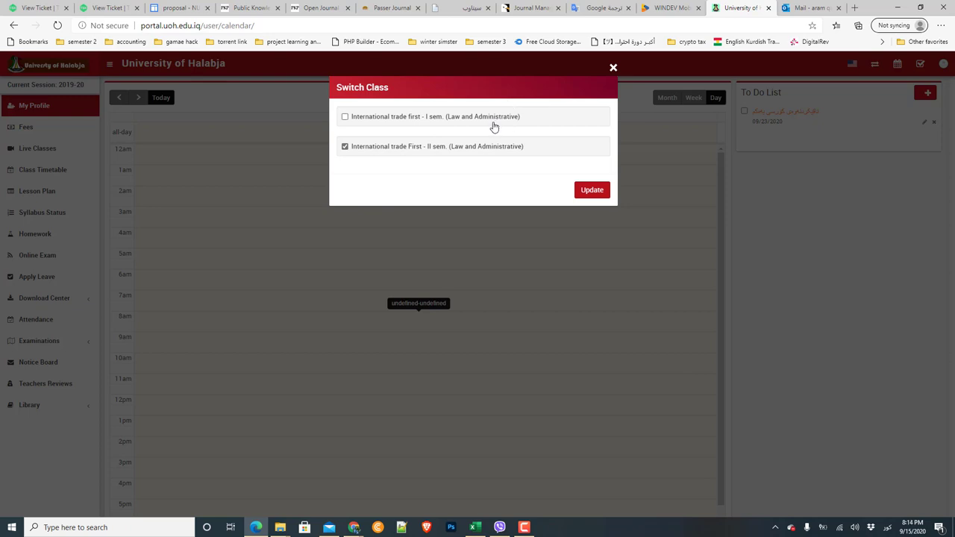
click(613, 67)
Select International trade First - II sem. (Law and Administrative) and apply the class change
click(861, 67)
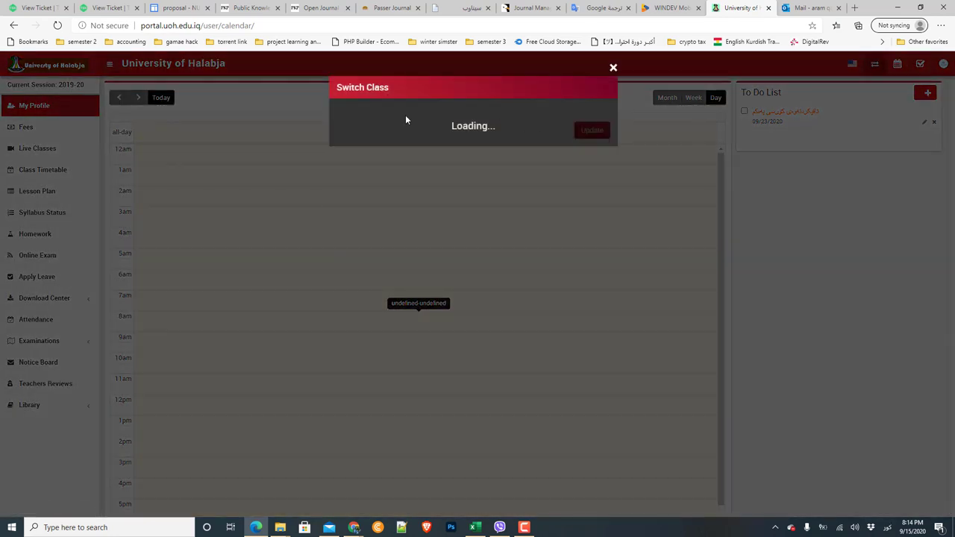
drag(368, 146, 373, 146)
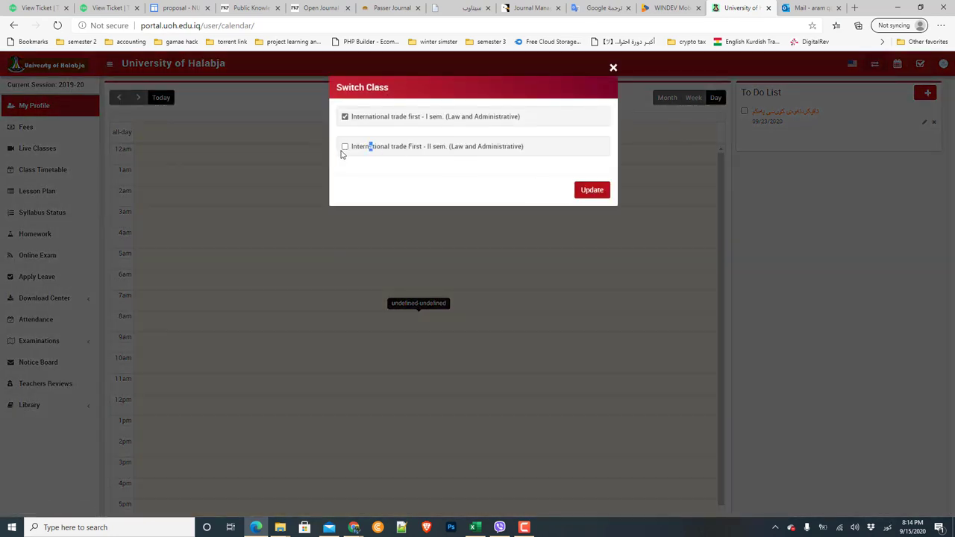
click(344, 147)
click(581, 190)
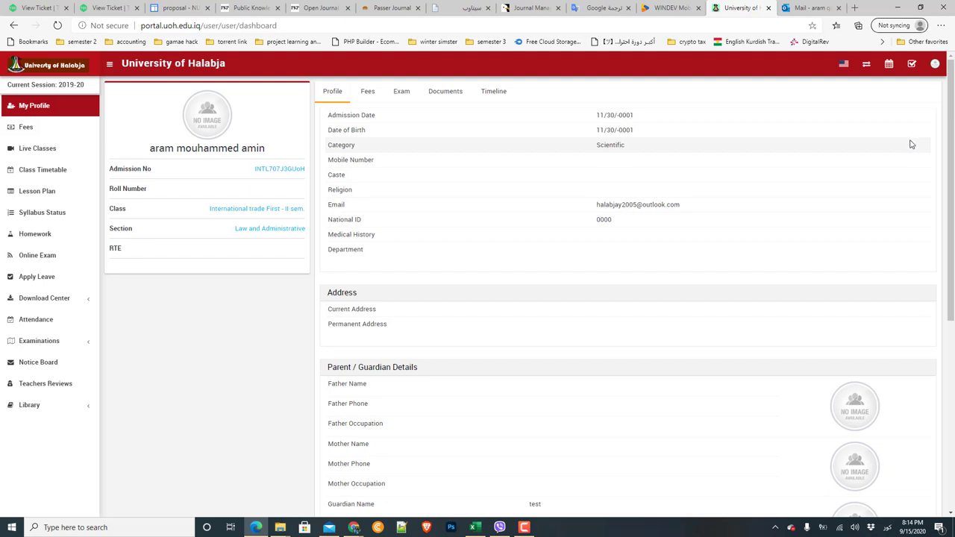
click(843, 65)
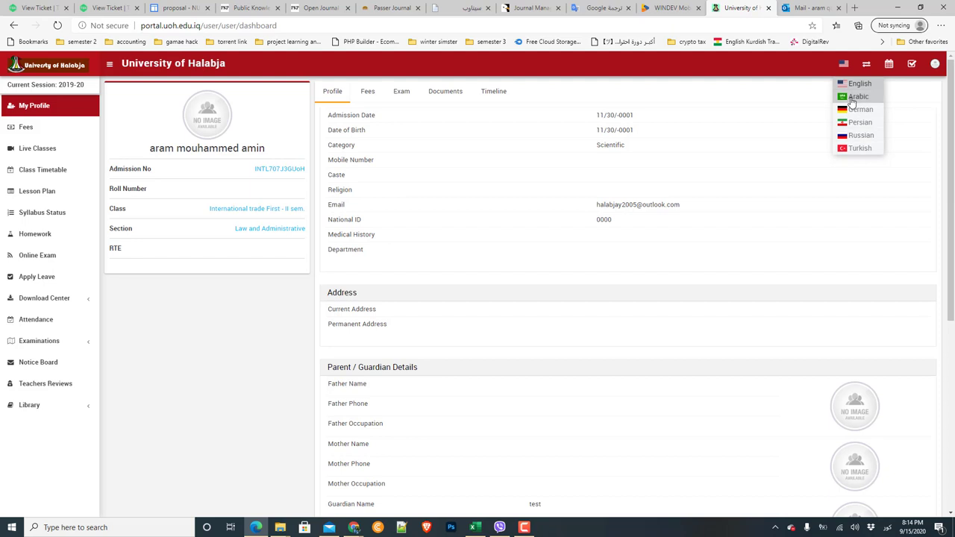
click(854, 97)
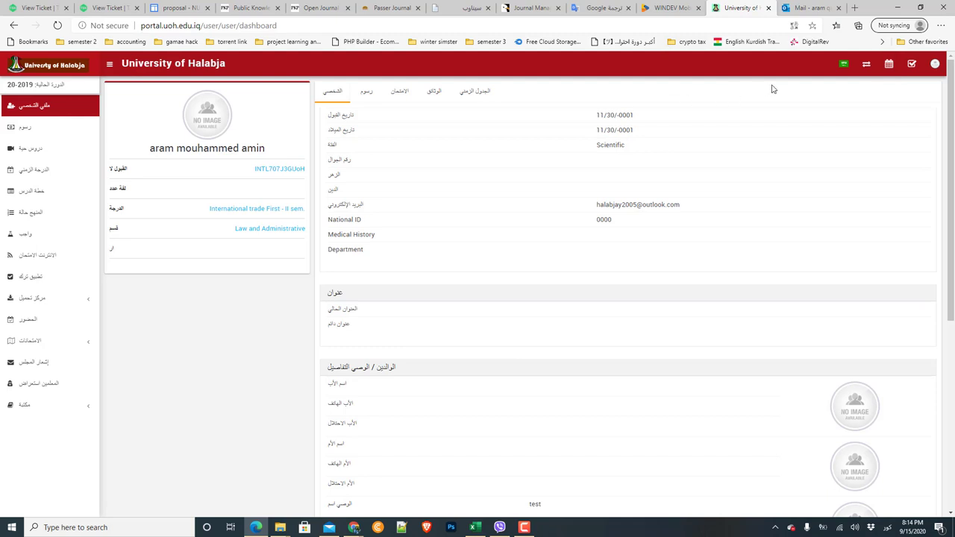
click(843, 64)
click(850, 112)
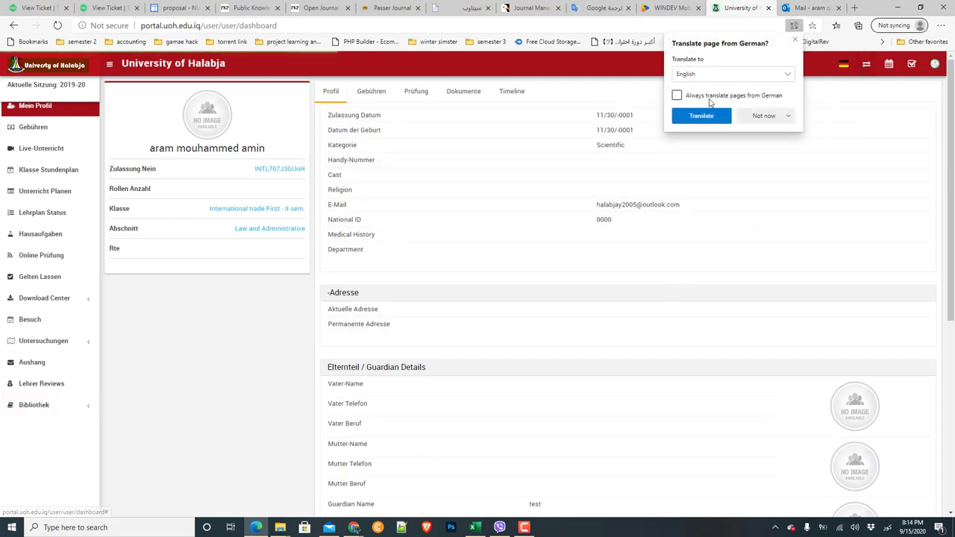
click(794, 40)
click(844, 66)
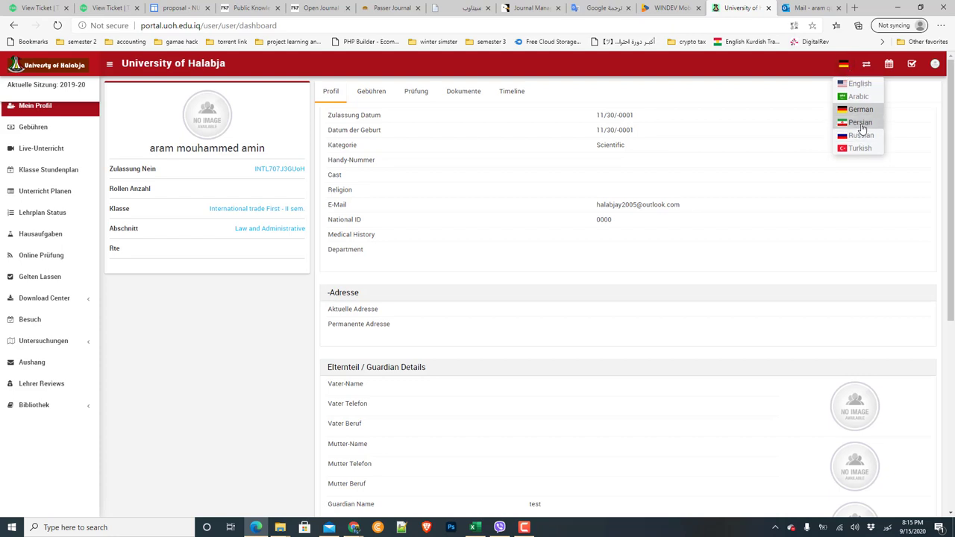
click(858, 84)
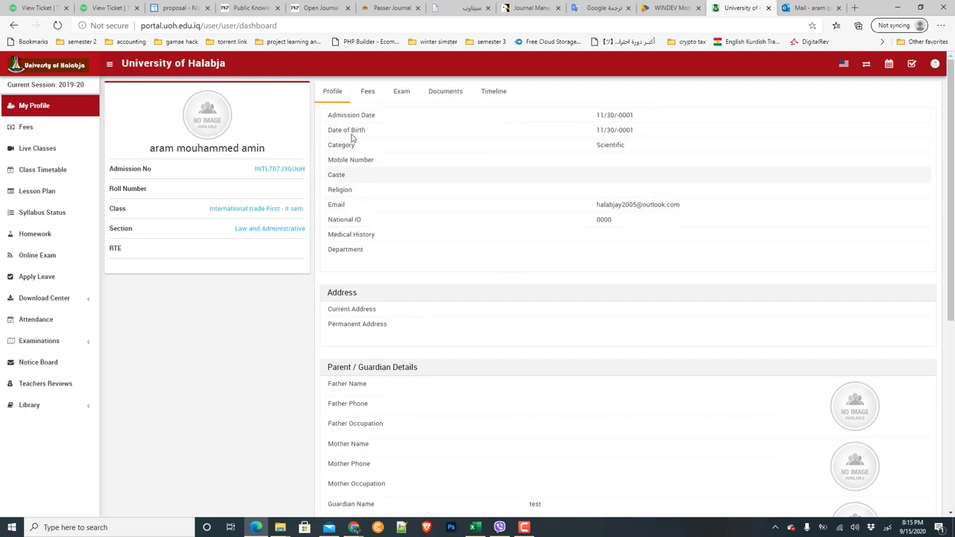
Check the empty Fees and Exam tabs, then show the profile's Documents tab
click(367, 91)
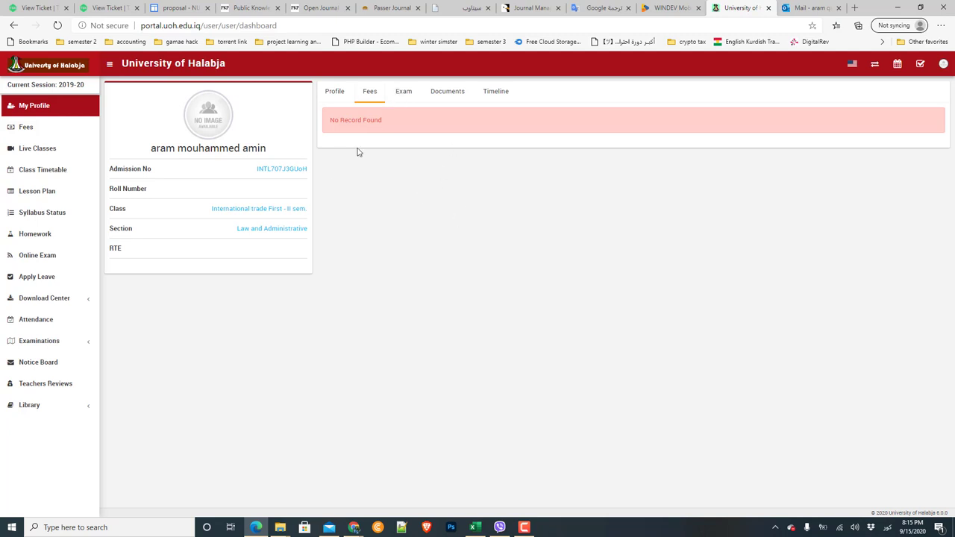
click(402, 93)
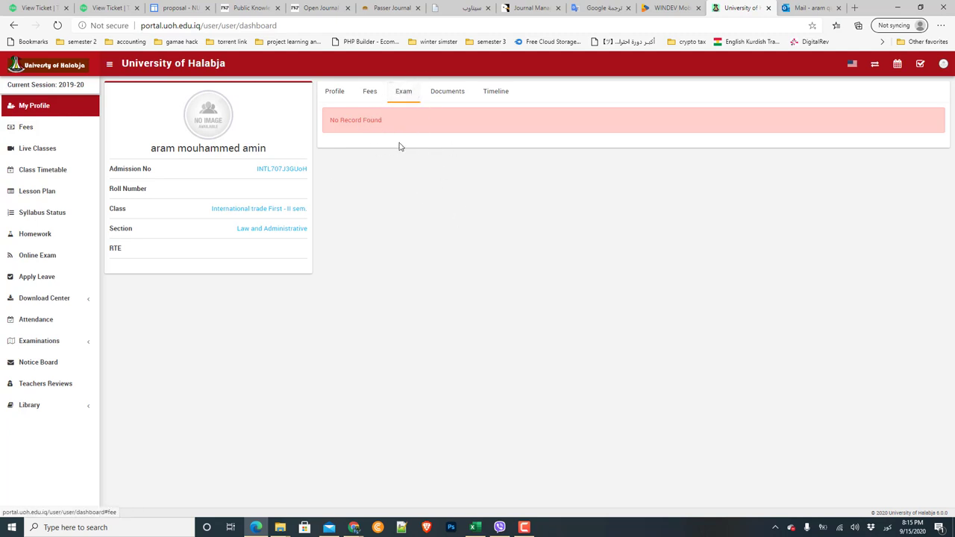
click(456, 93)
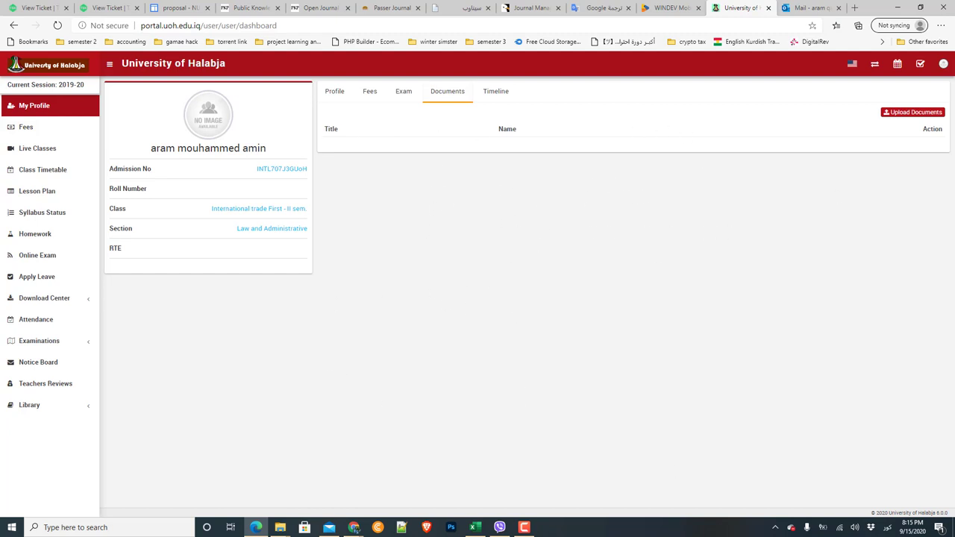
Start a new document titled 'وانەی یەکەم' and attach config.php as its file
click(903, 113)
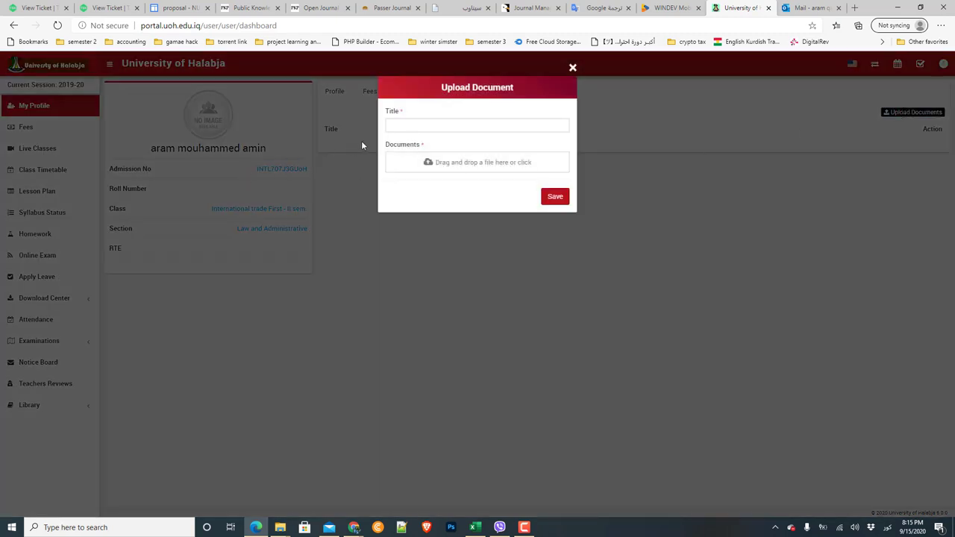
click(430, 126)
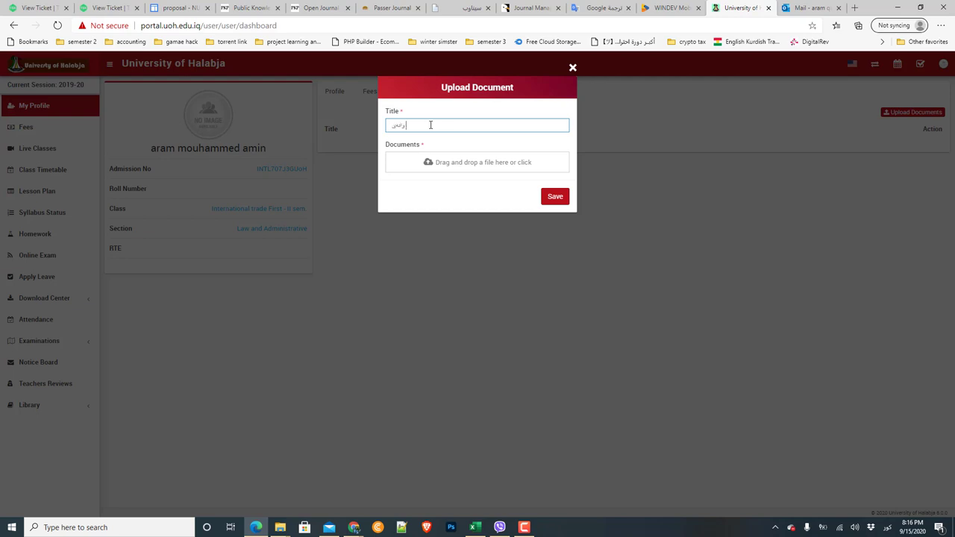
text(وانەی یەکەم)
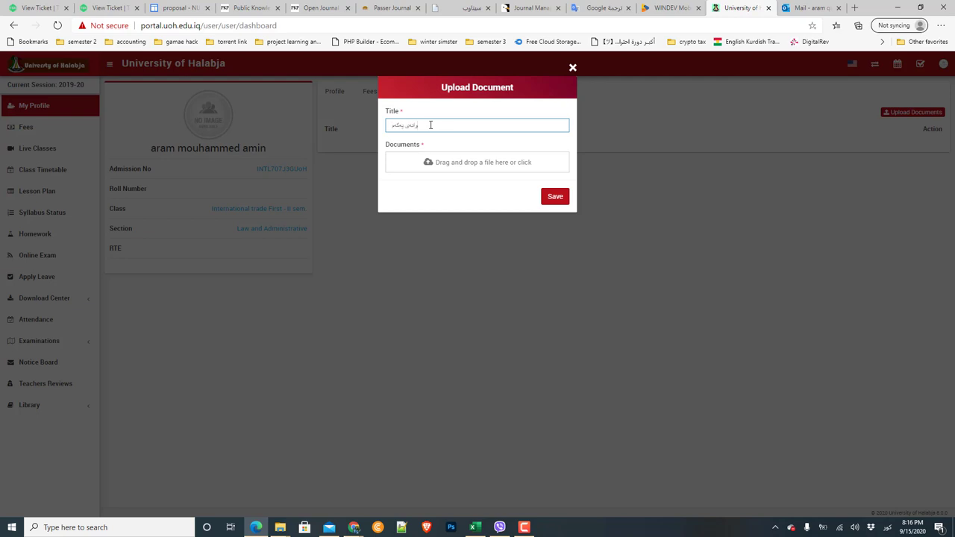
click(469, 163)
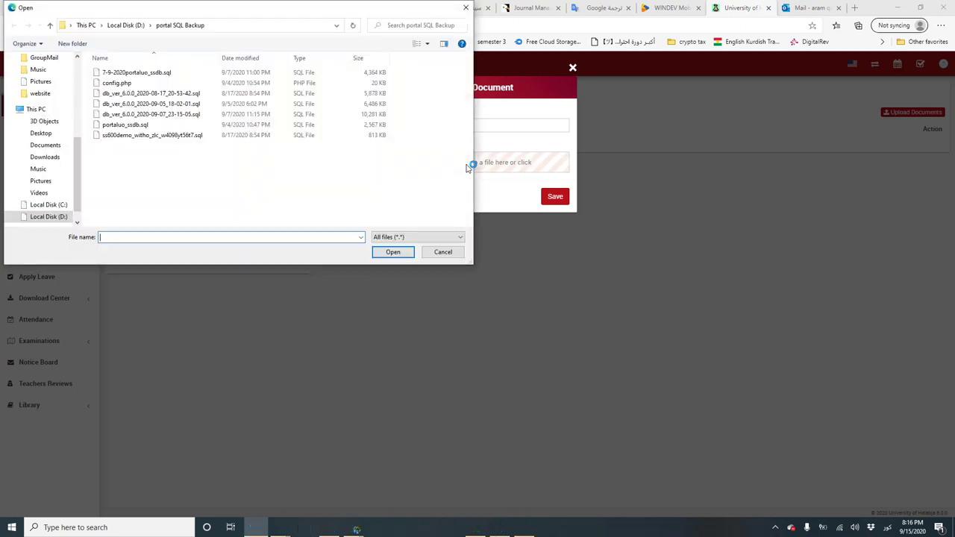
click(158, 83)
click(394, 251)
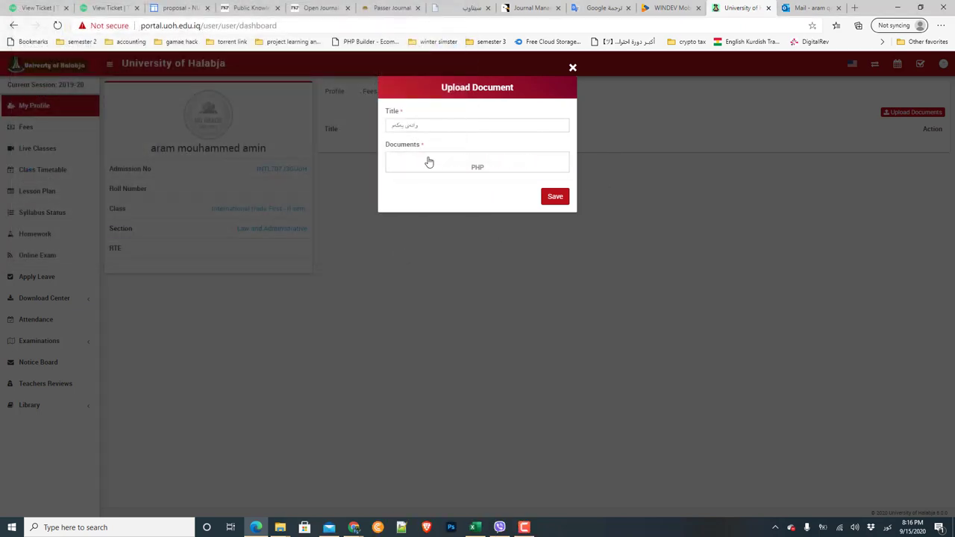
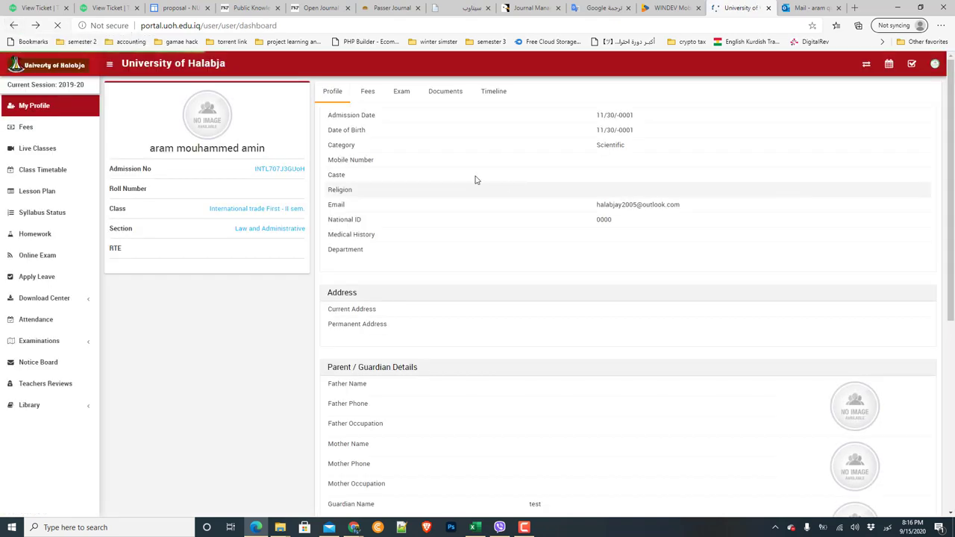
Upload 'E-Learning Training Program new Schedule.docx' from the Desktop as a profile document, give it a title, and save it
click(442, 91)
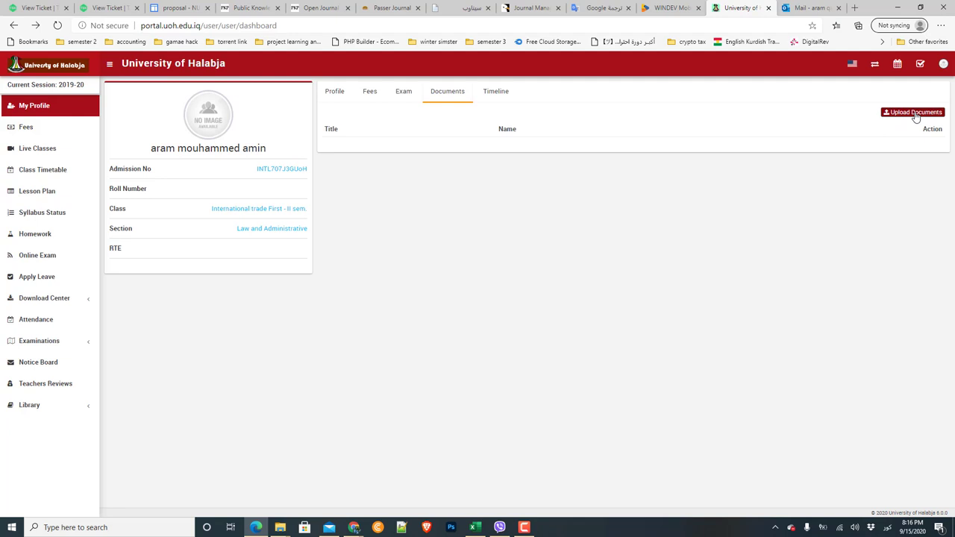
click(915, 114)
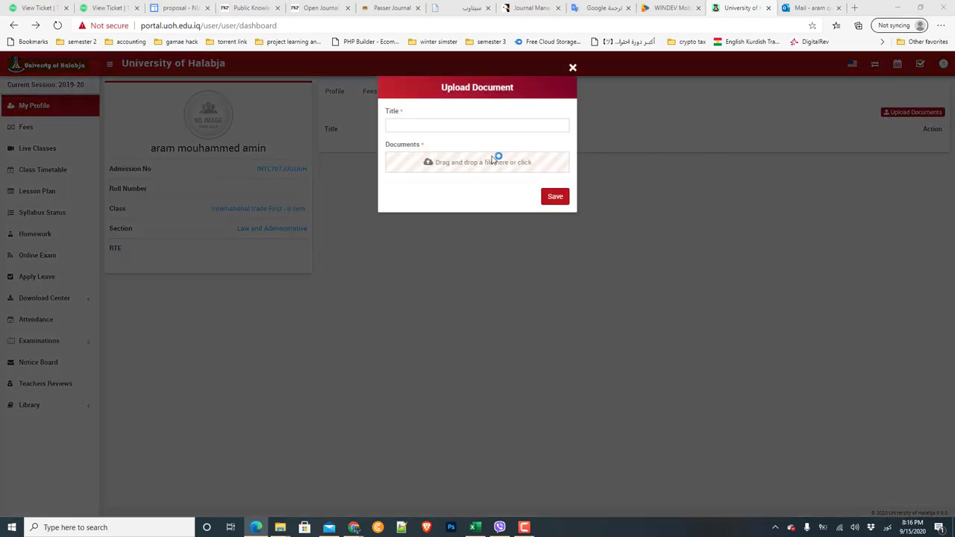
click(492, 160)
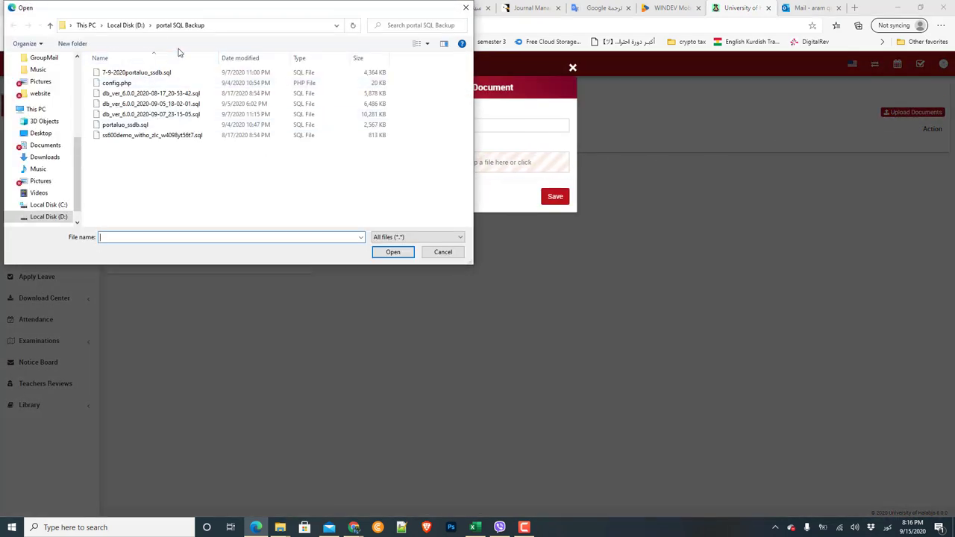
click(41, 133)
click(329, 168)
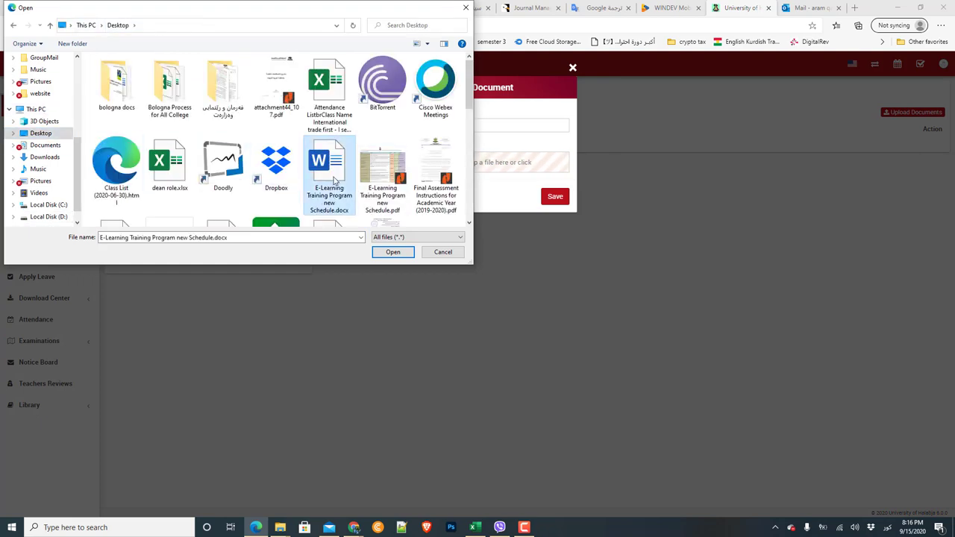
click(394, 252)
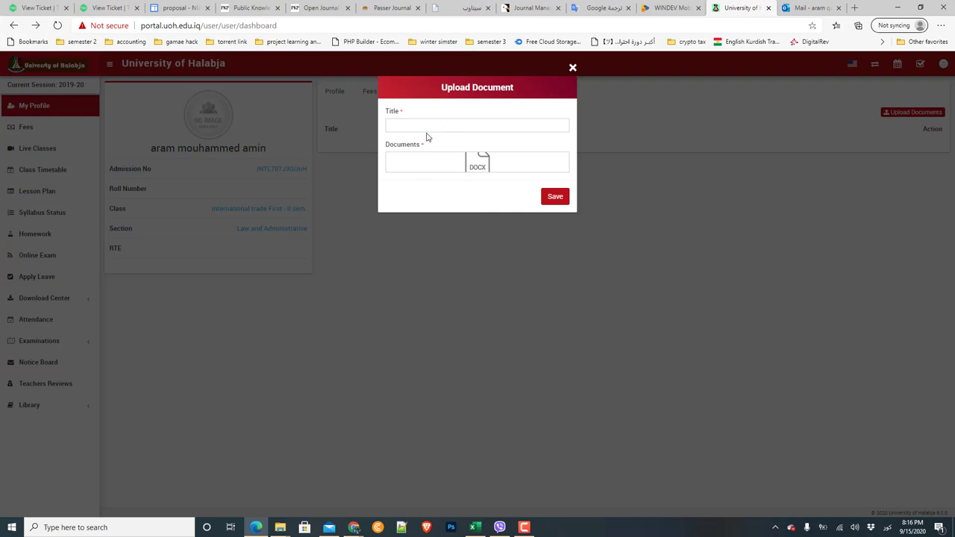
click(428, 123)
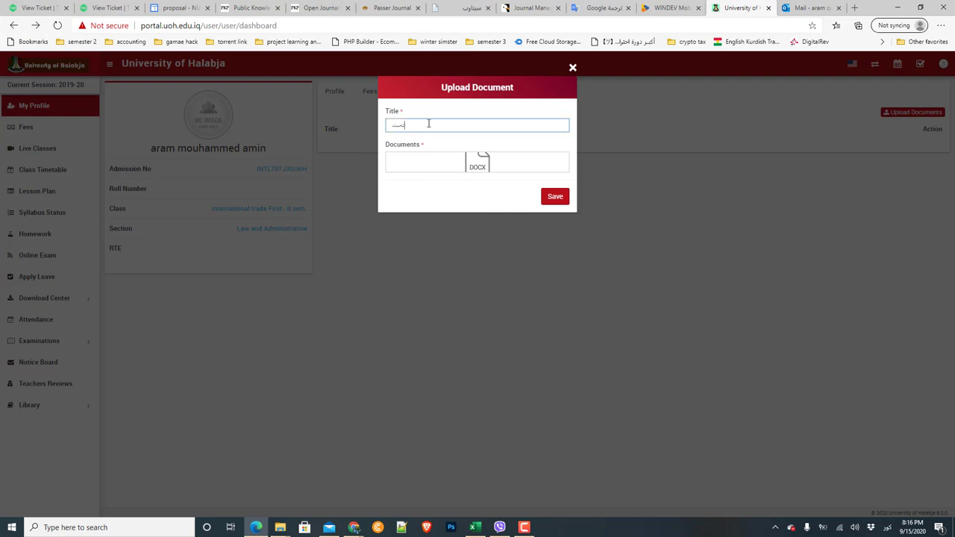
click(567, 198)
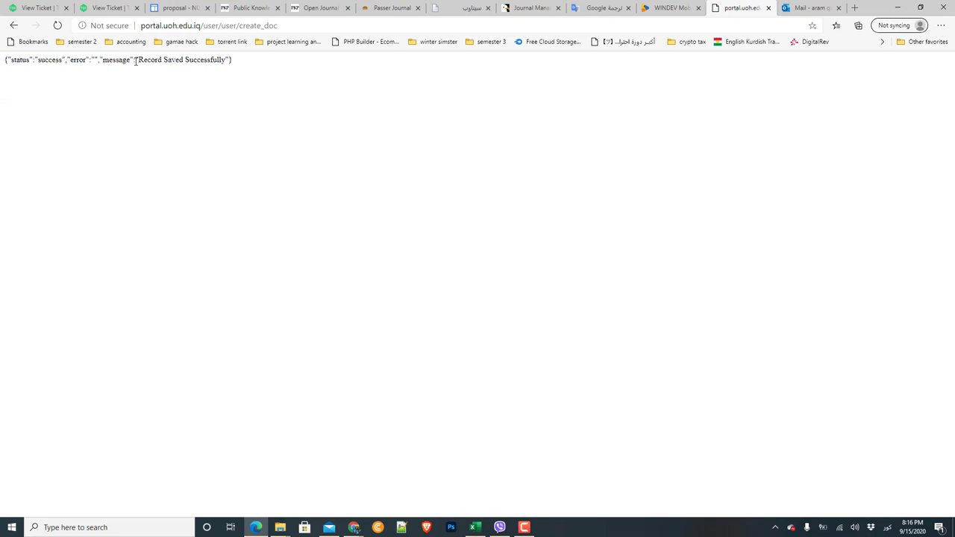
Go back to the profile dashboard, collapse and re-expand the sidebar, and reload it via the University logo
click(13, 26)
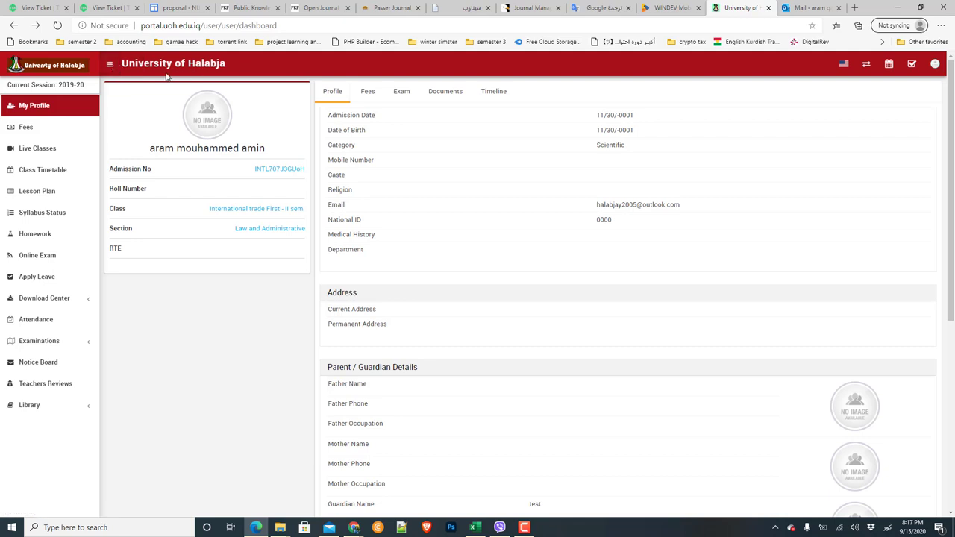
click(110, 66)
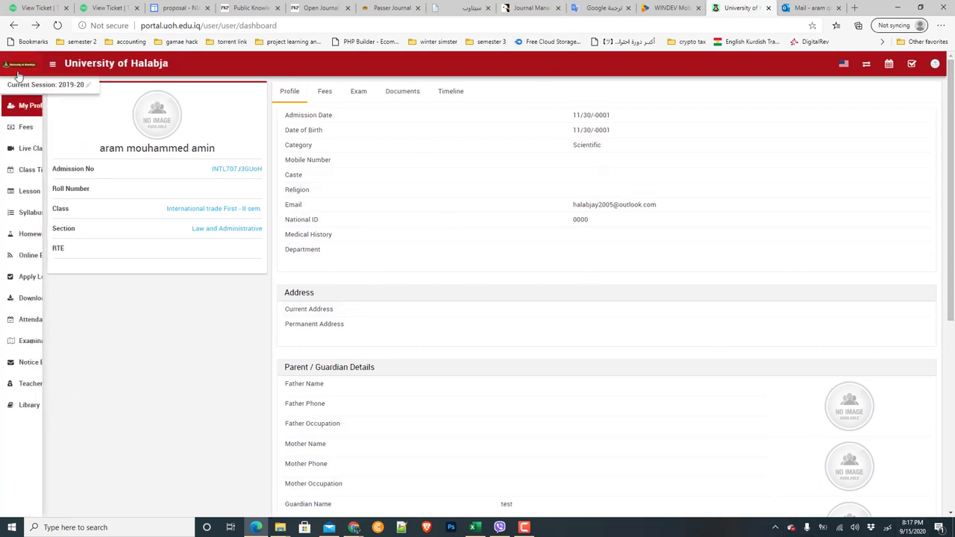
click(35, 63)
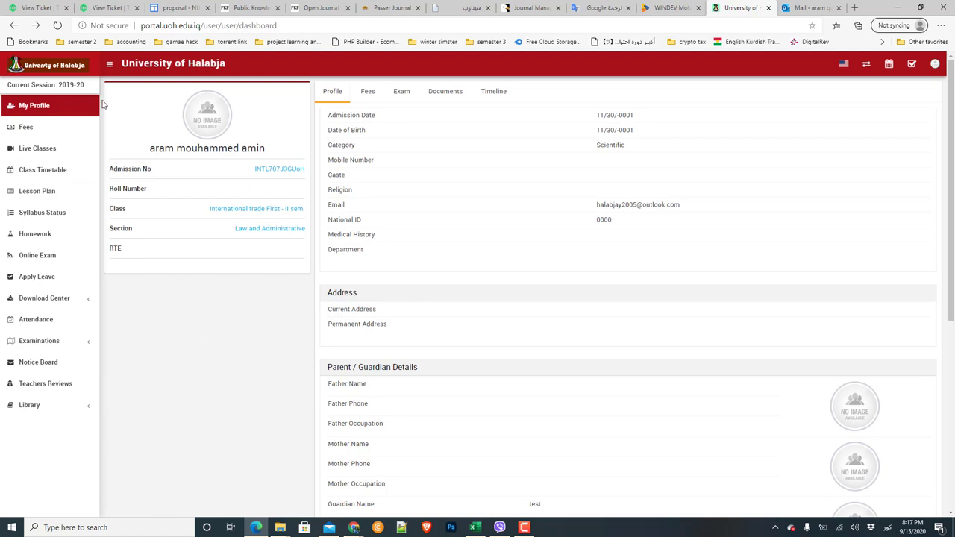
click(33, 67)
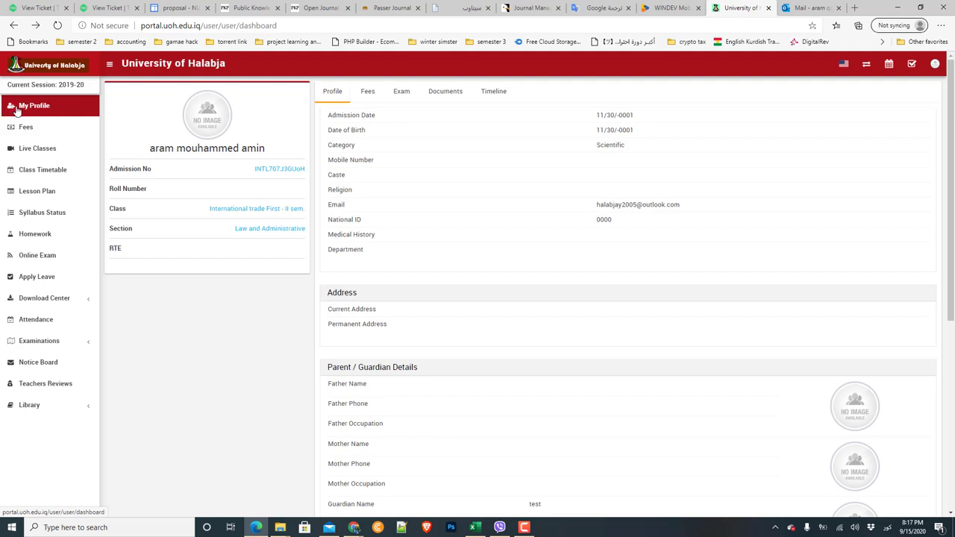
click(48, 67)
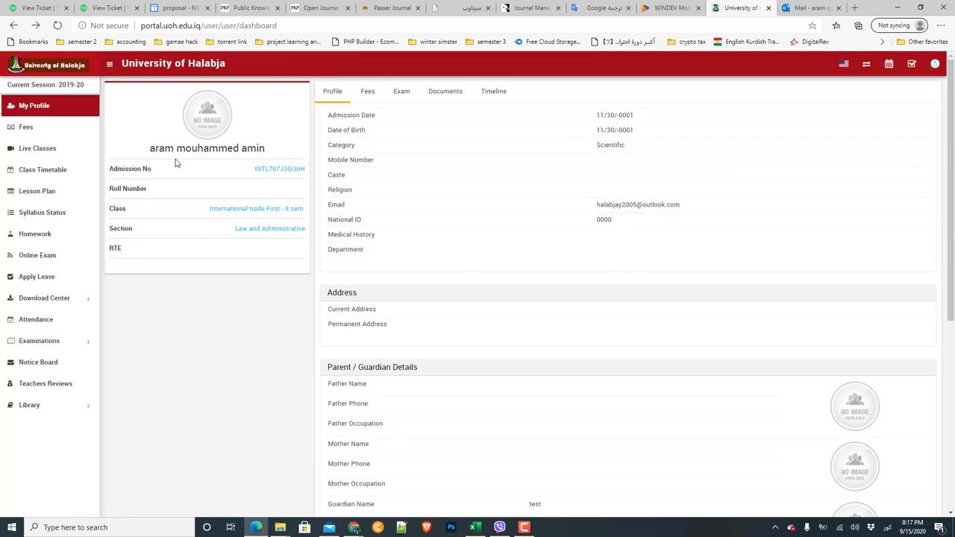
mouse_move(67, 87)
Choose session 2019-20 in Current Session and save it
click(47, 86)
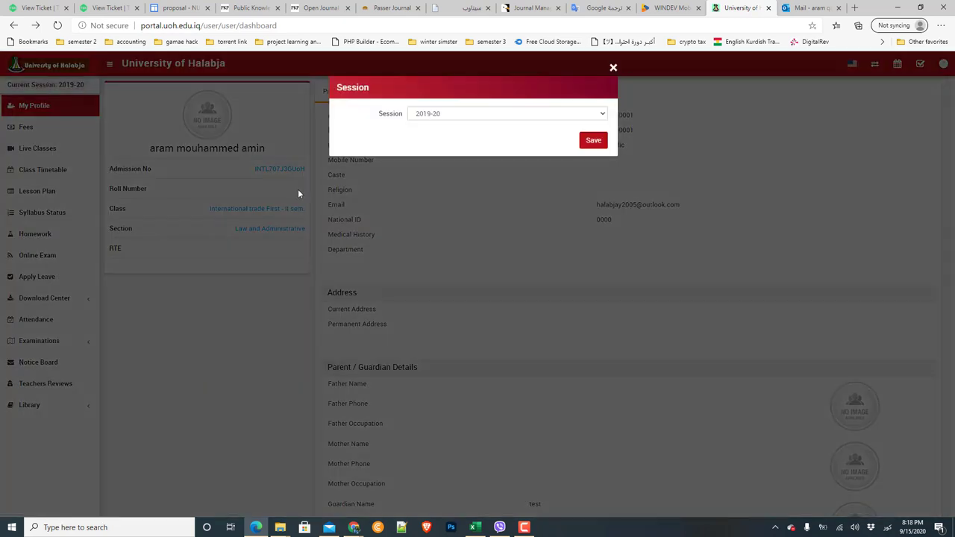
click(528, 118)
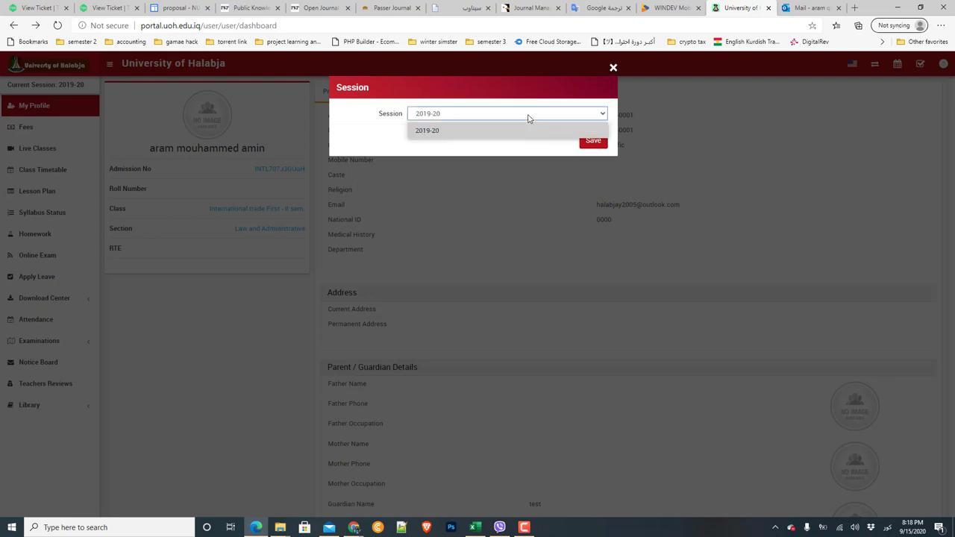
click(528, 117)
click(528, 117)
click(528, 117)
click(528, 117)
click(528, 117)
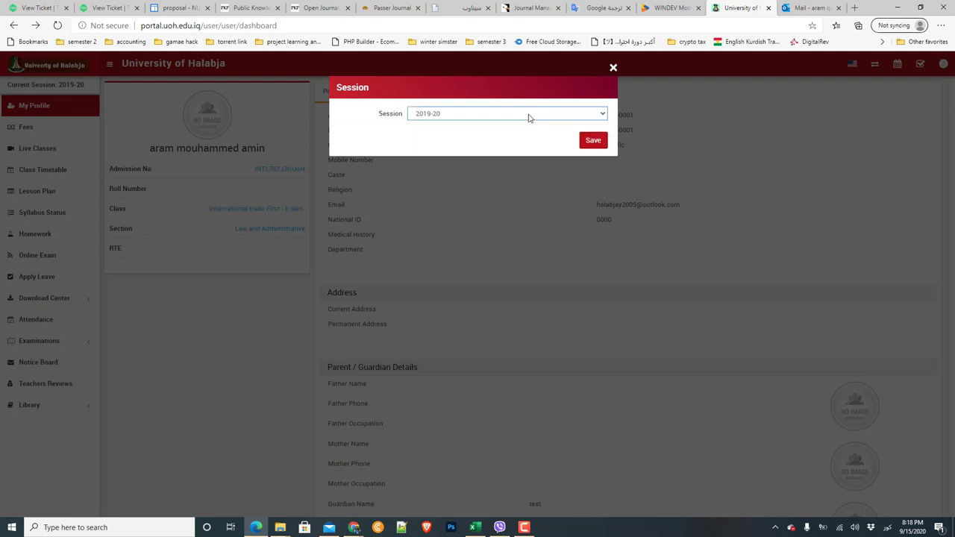
click(528, 118)
click(528, 117)
click(528, 118)
click(528, 115)
click(528, 115)
click(528, 115)
click(528, 116)
click(528, 116)
click(528, 116)
click(528, 116)
click(528, 115)
click(528, 116)
click(528, 115)
click(528, 115)
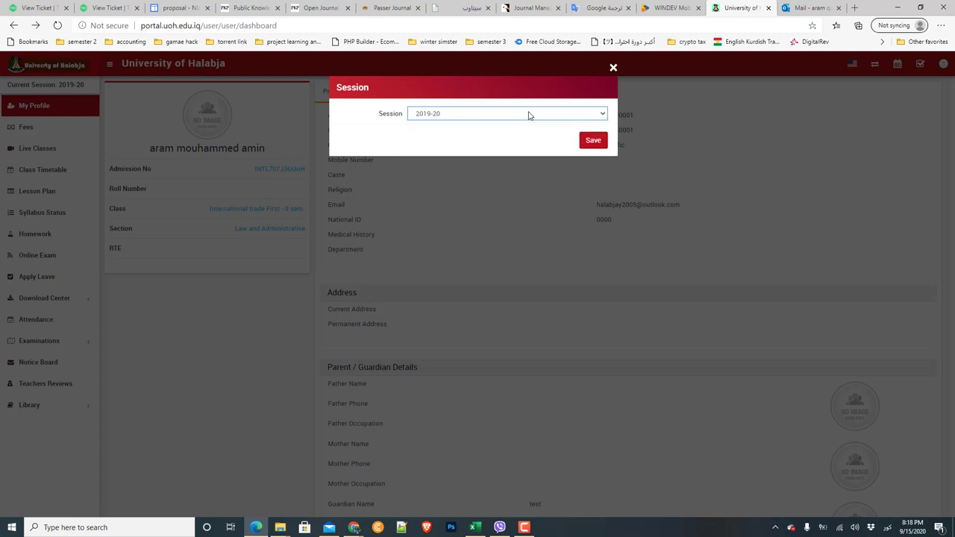
click(593, 140)
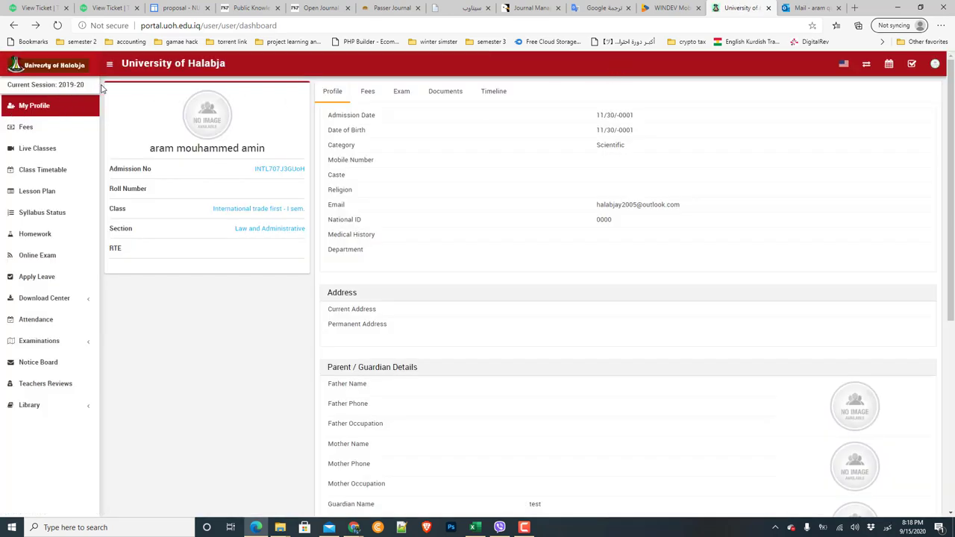
Reopen the session settings with 2019-20 still selected
click(90, 88)
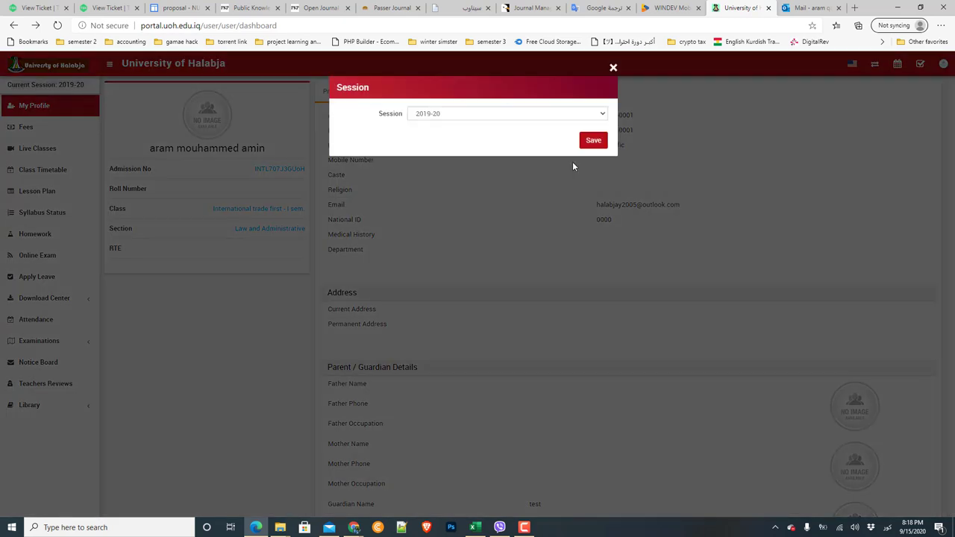
click(589, 114)
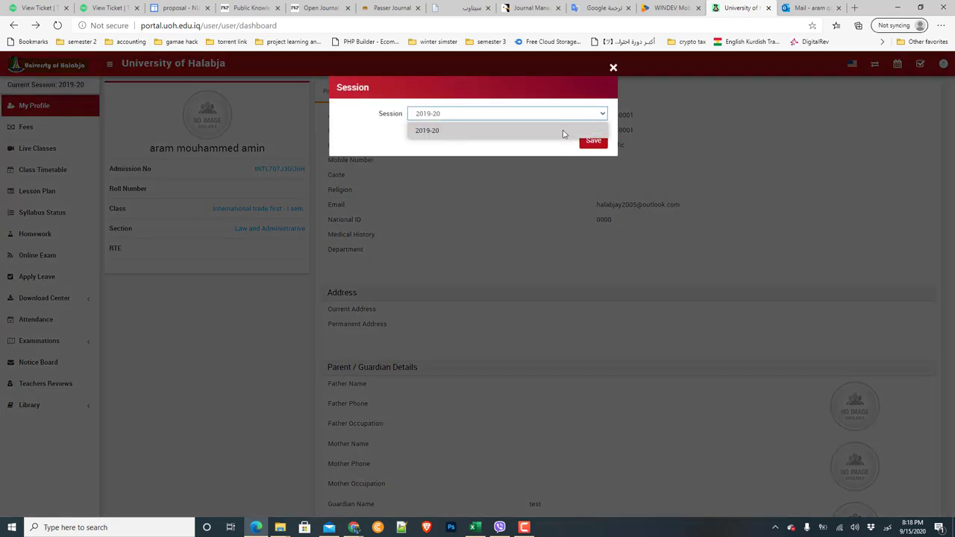
click(562, 134)
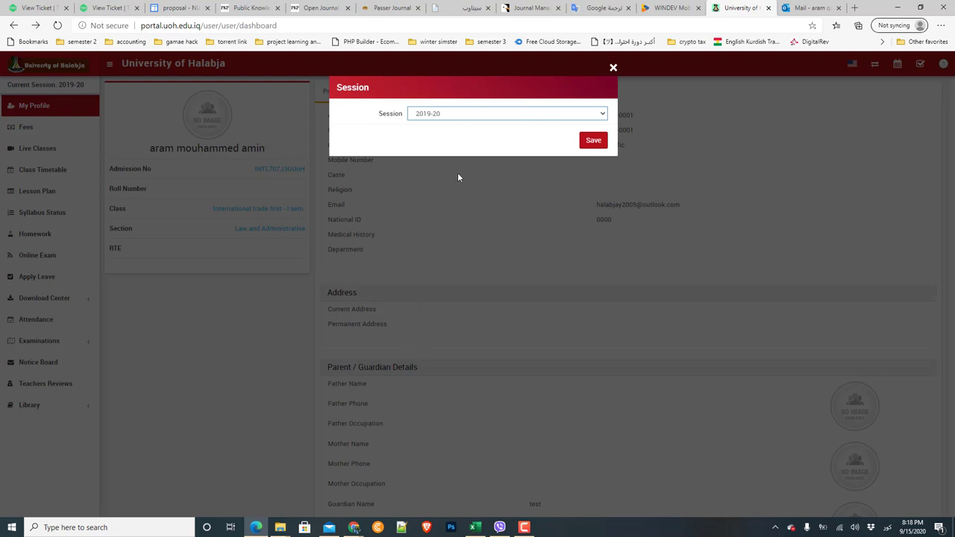
Close the Session dialog without saving to return to the profile
click(613, 68)
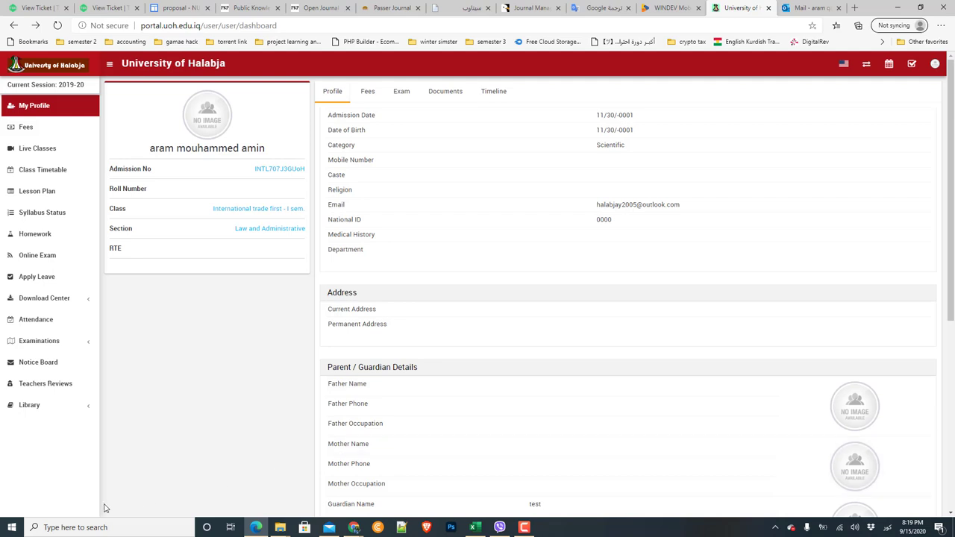
Open the Fees page, which reports 'No fees Found'
click(30, 128)
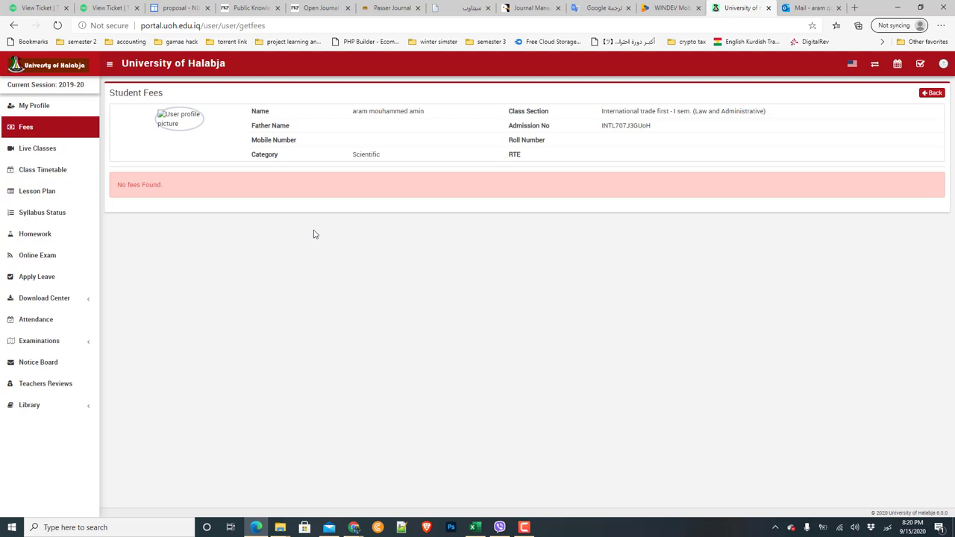
Open Live Classes to list the Law, HHH and Principle of Accounting - Balance Sheet classes
click(24, 149)
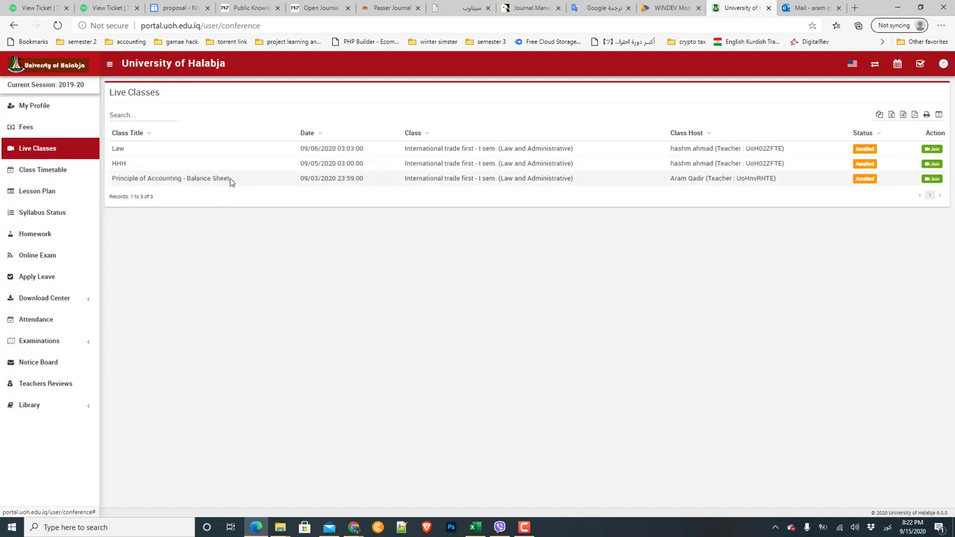
Check the Principle of Accounting class details, then bring up the Law class details
click(930, 180)
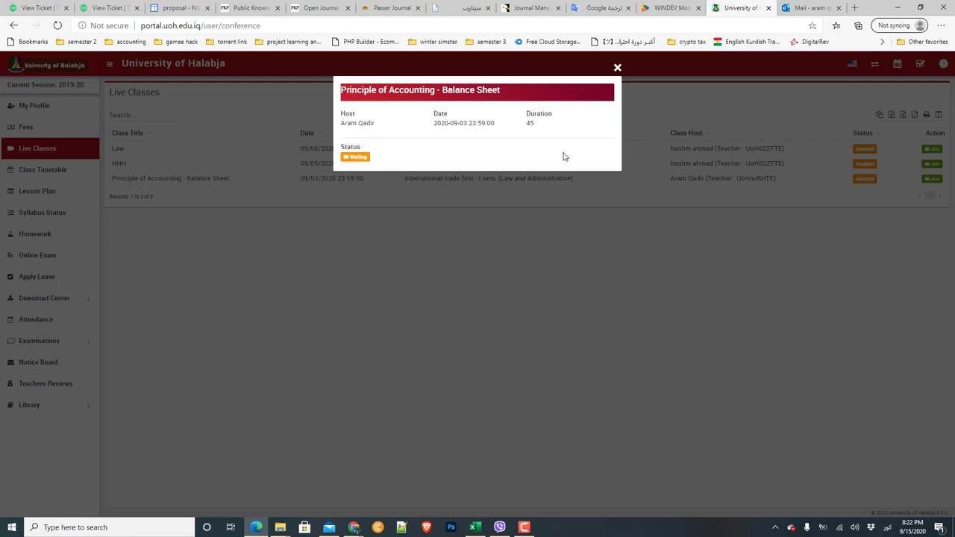
click(617, 67)
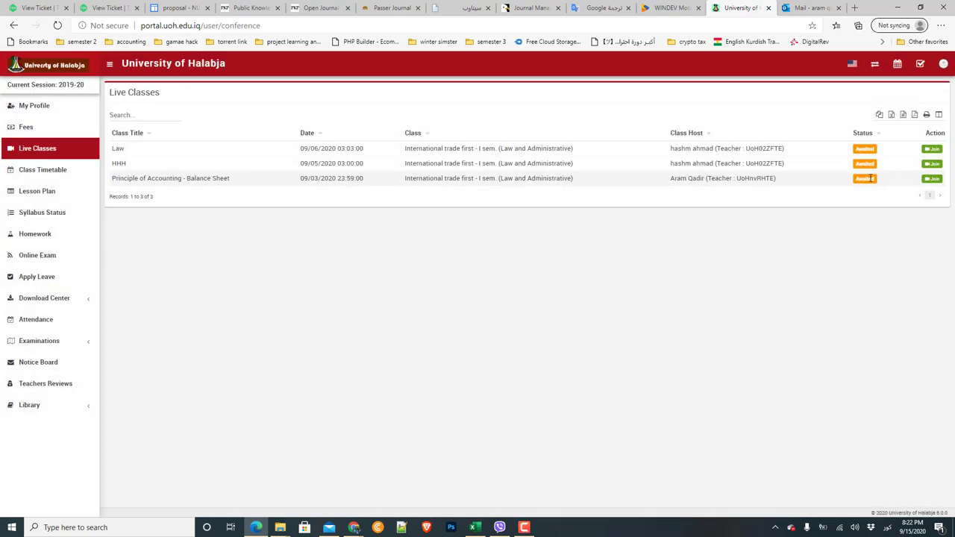
click(930, 151)
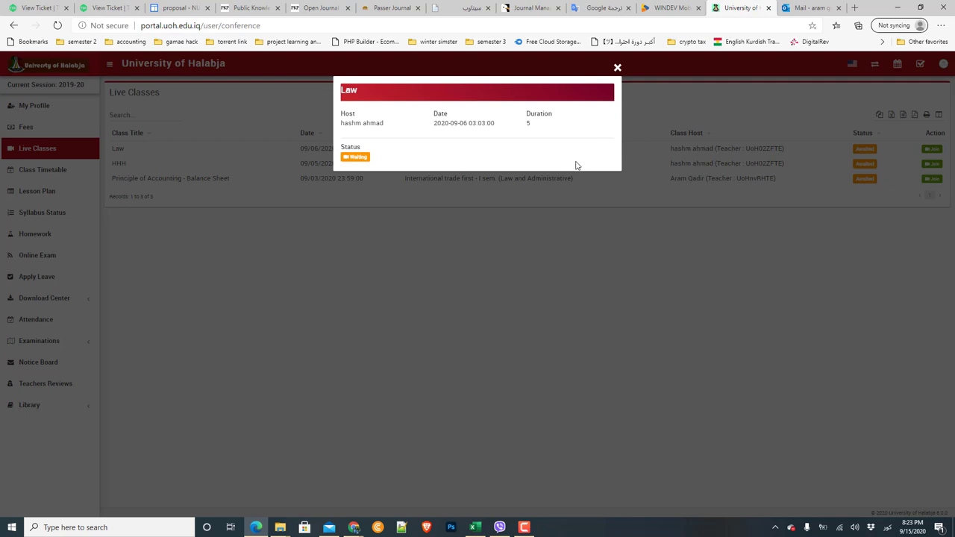
Close the Law class details, review them once more, and close them again
click(617, 70)
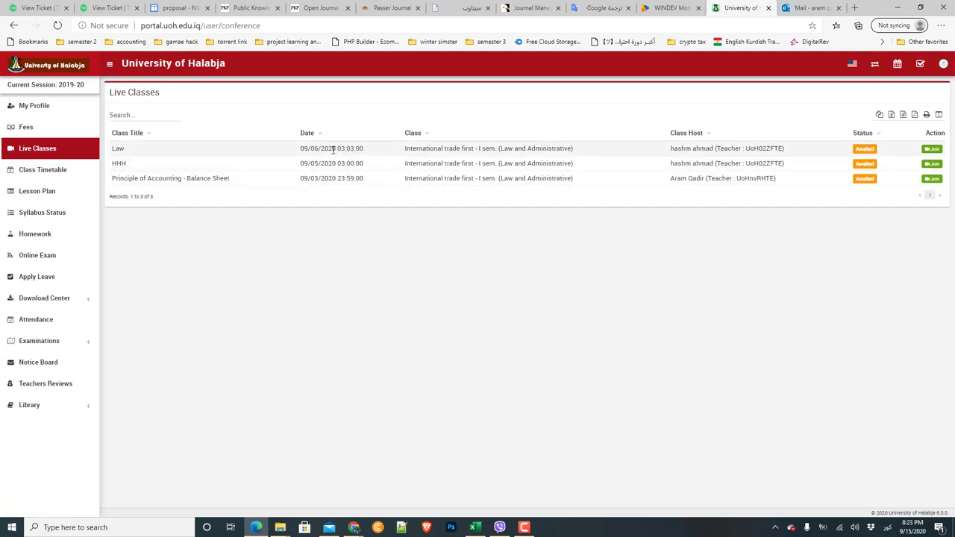
click(930, 149)
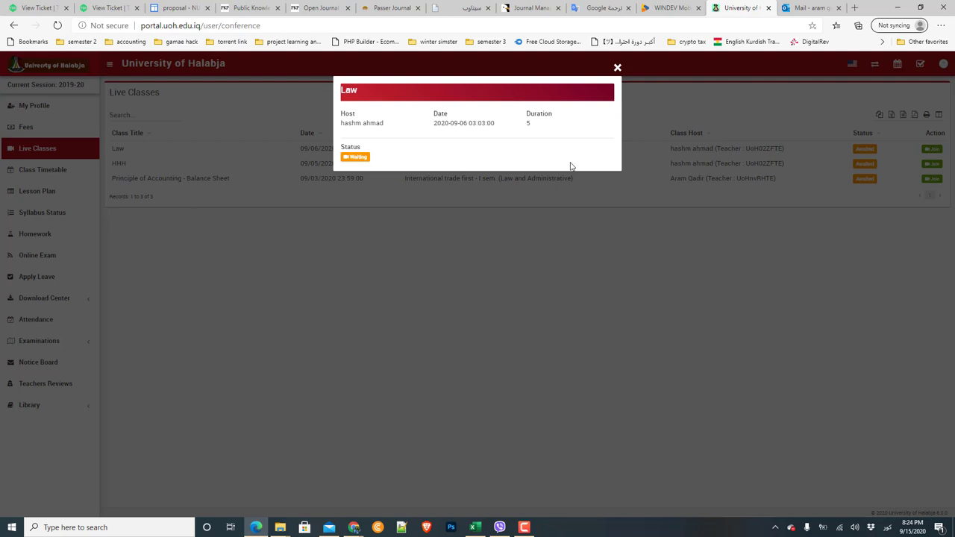
click(617, 69)
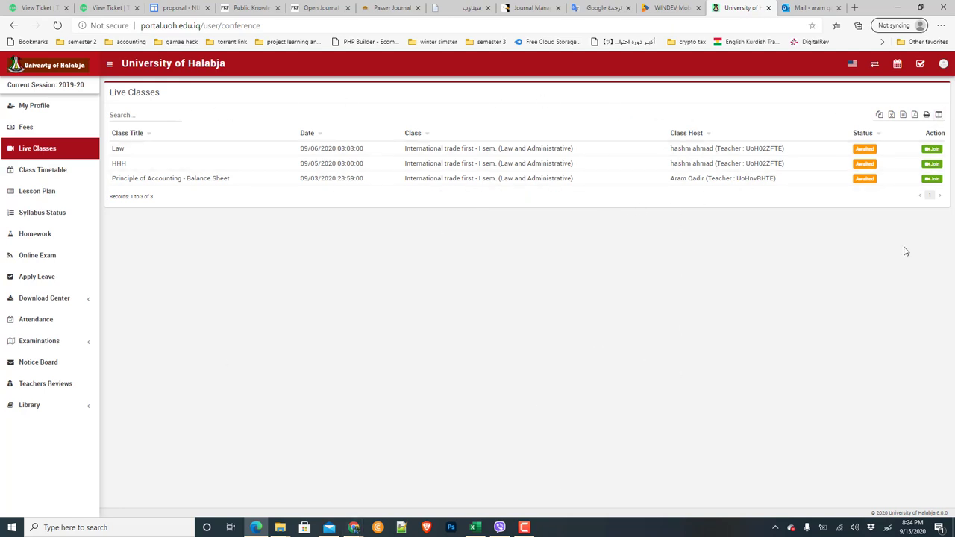
Export the Live Classes table to the Desktop as Live Classes.pdf and open it
click(914, 116)
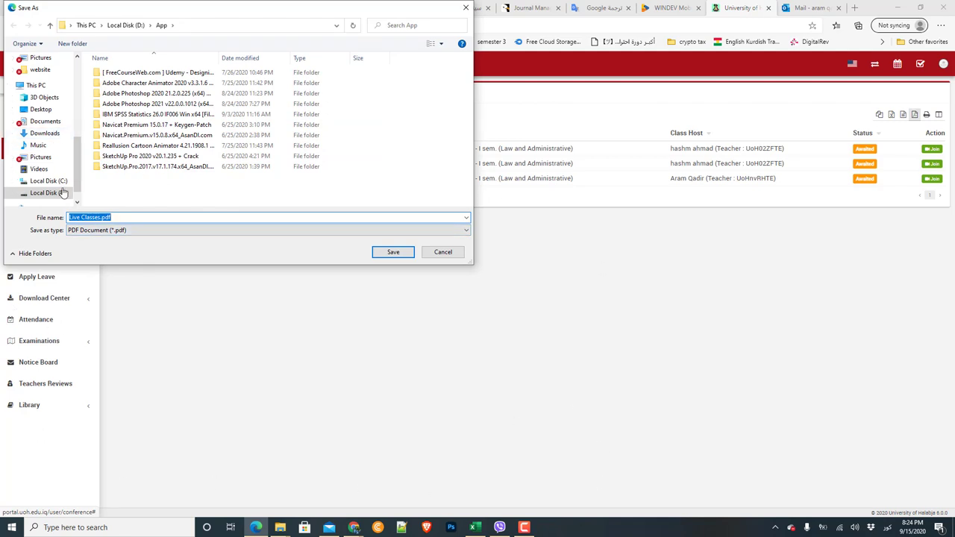
click(46, 109)
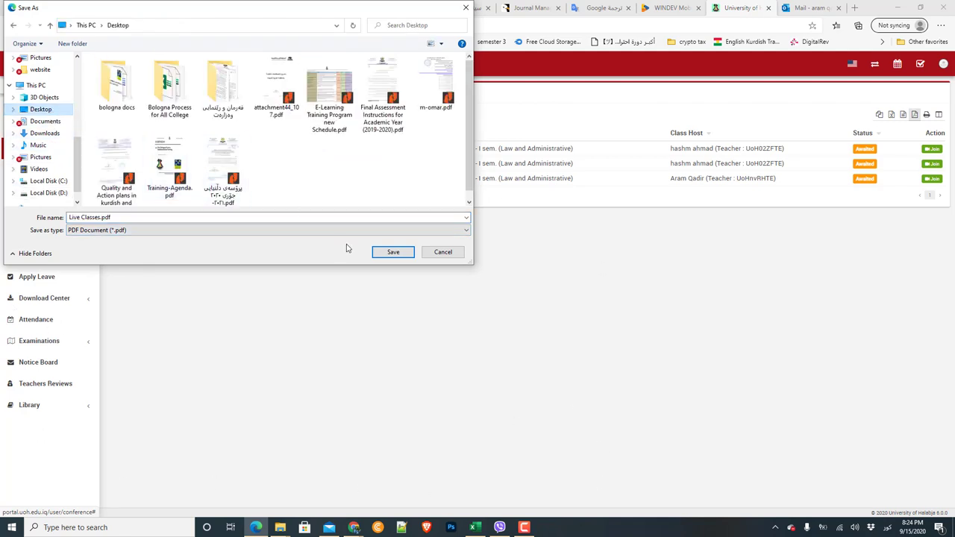
click(393, 254)
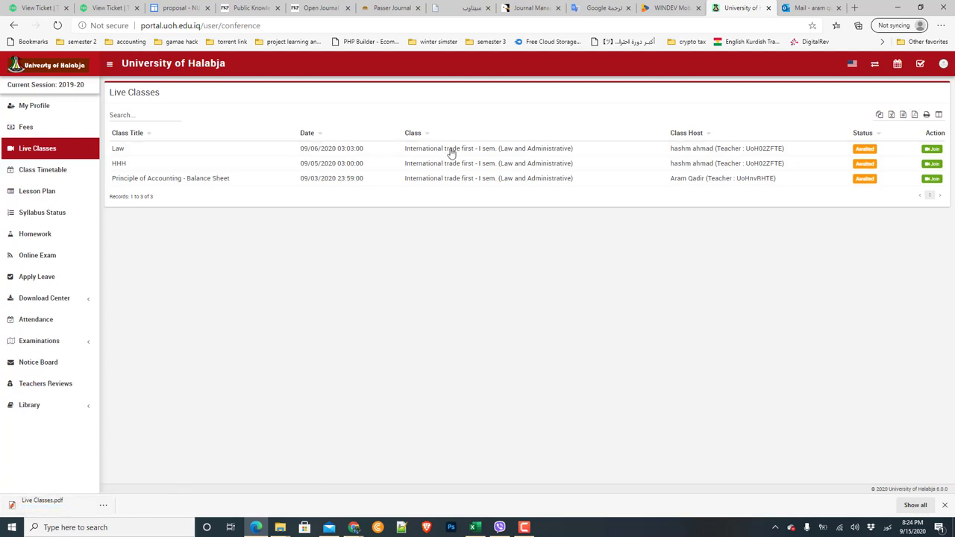
click(27, 501)
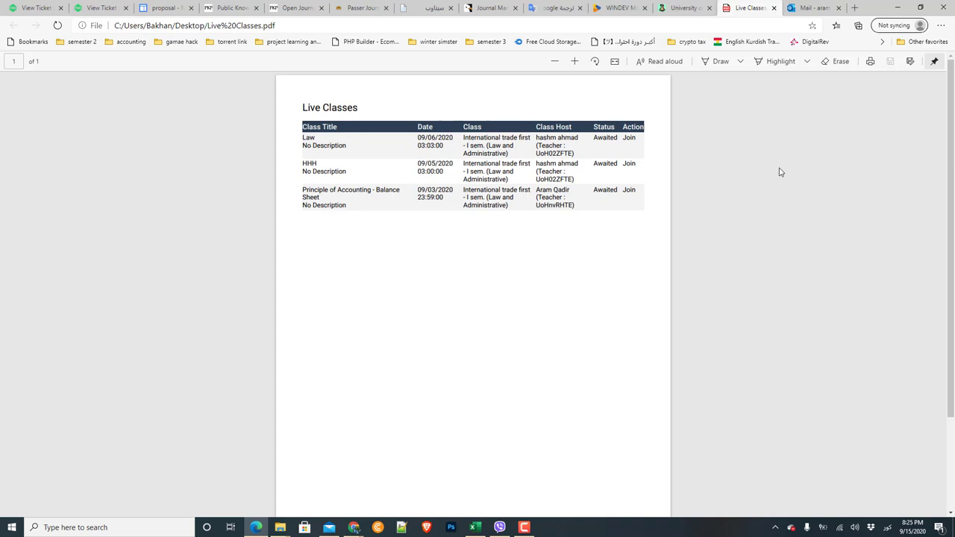
Close the Live Classes PDF tab to return to the portal's Live Classes page
click(774, 8)
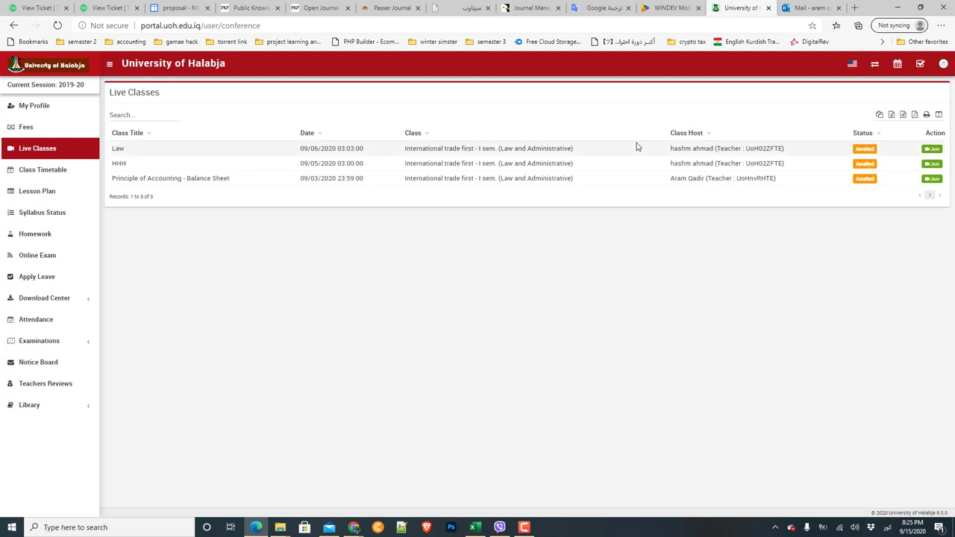
click(939, 116)
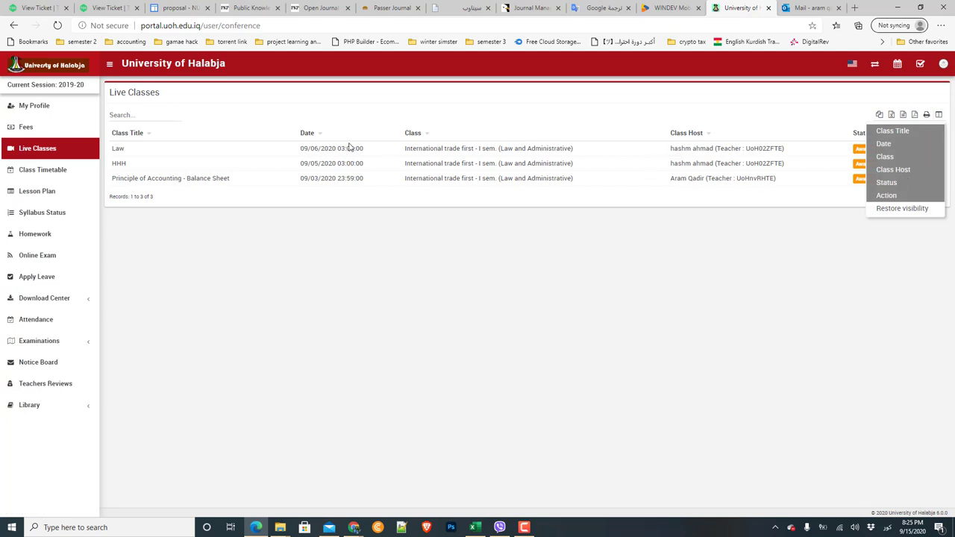
click(891, 172)
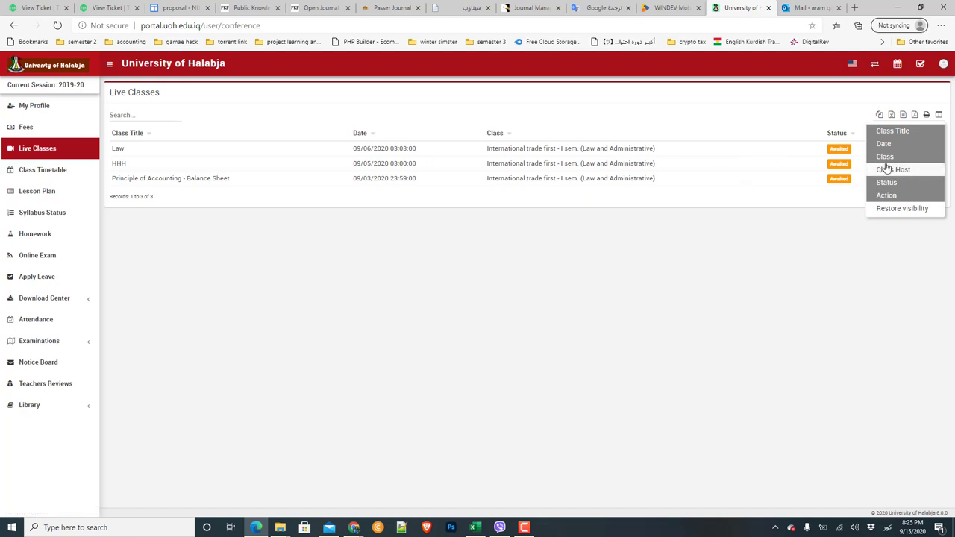
click(884, 157)
click(581, 264)
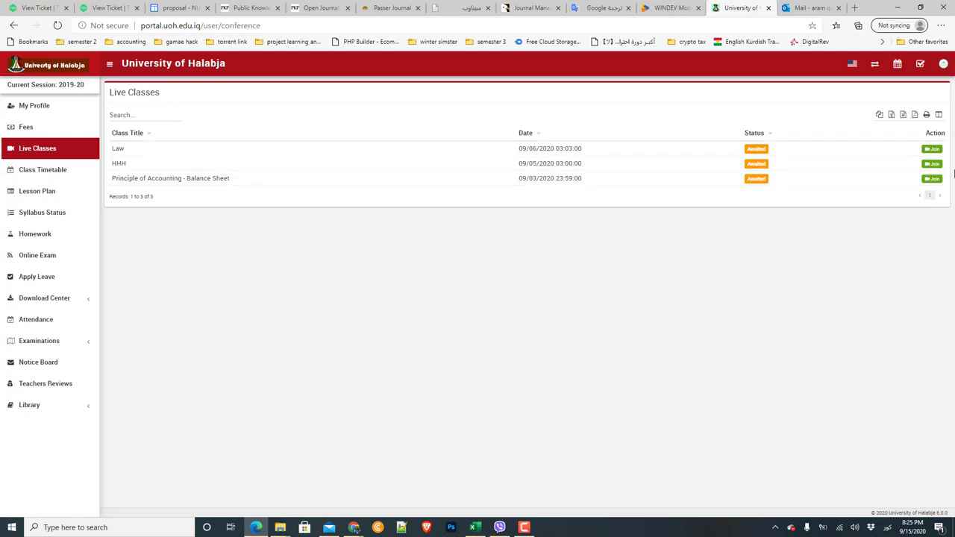
click(938, 115)
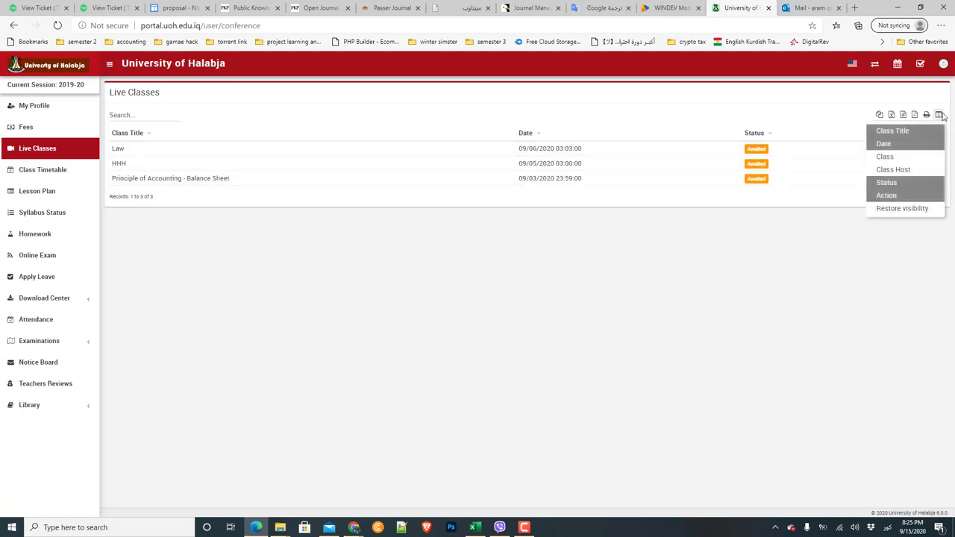
click(884, 157)
click(884, 157)
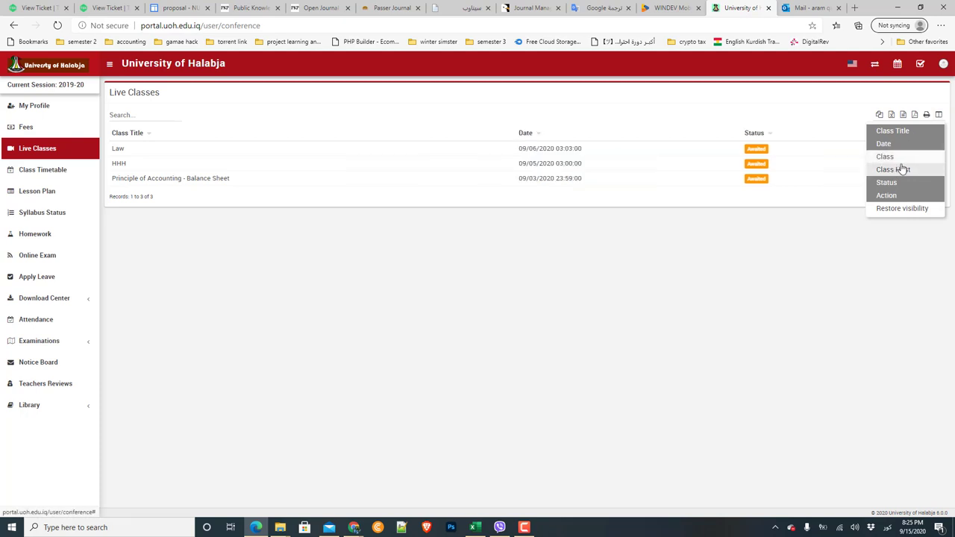
click(905, 169)
click(895, 156)
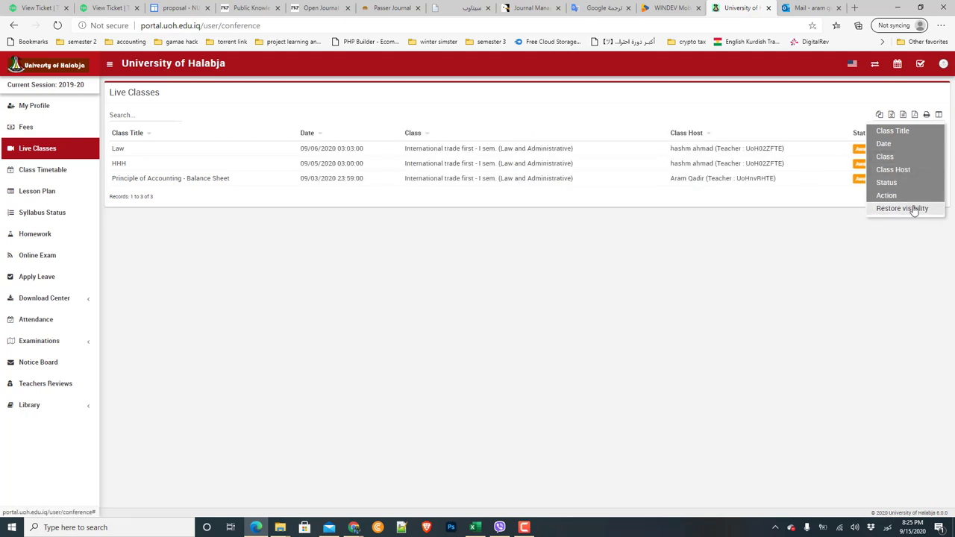
click(825, 260)
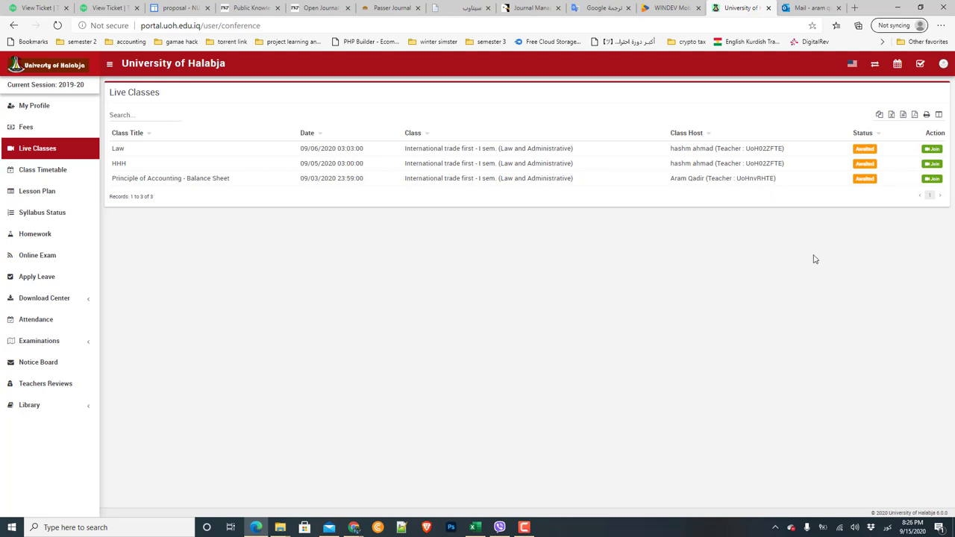
Check the weekly class timetable, then show the Lesson Plan for 09/14/2020–09/20/2020
click(29, 171)
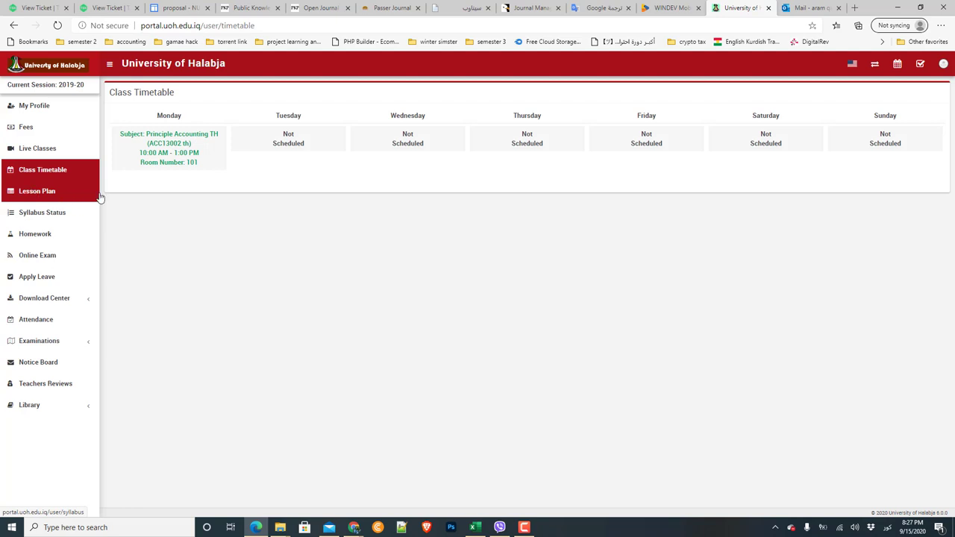
click(41, 198)
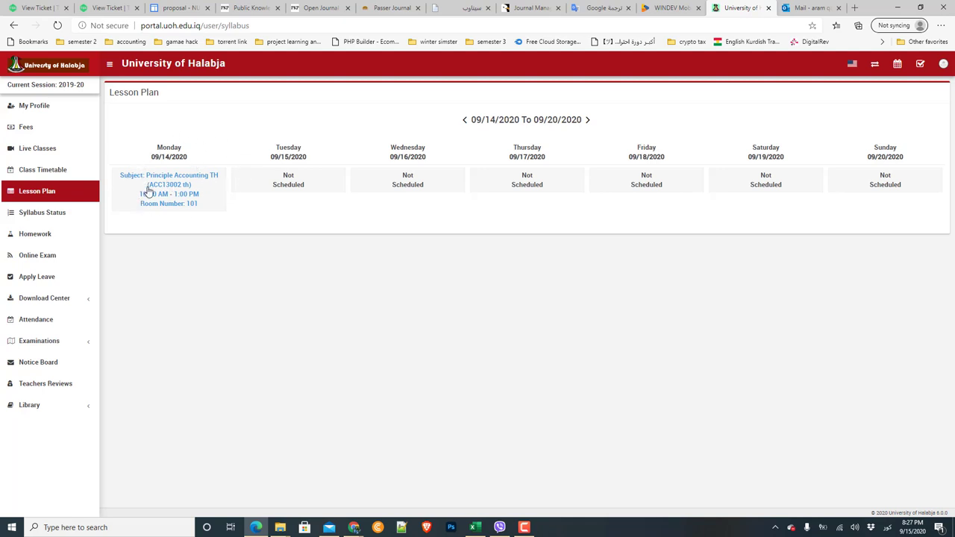
Open the details of Monday's Principle Accounting TH lesson plan, which report No Record Found
click(171, 192)
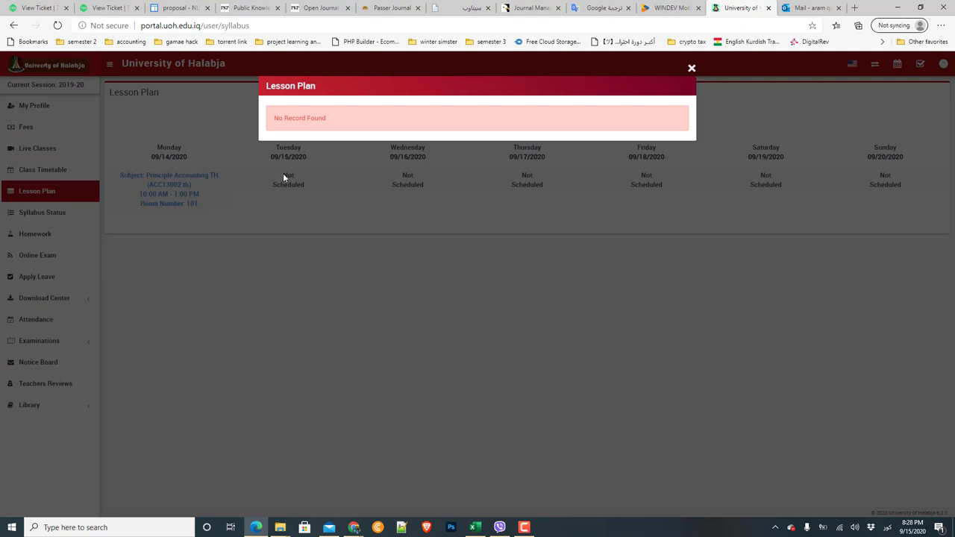
click(690, 70)
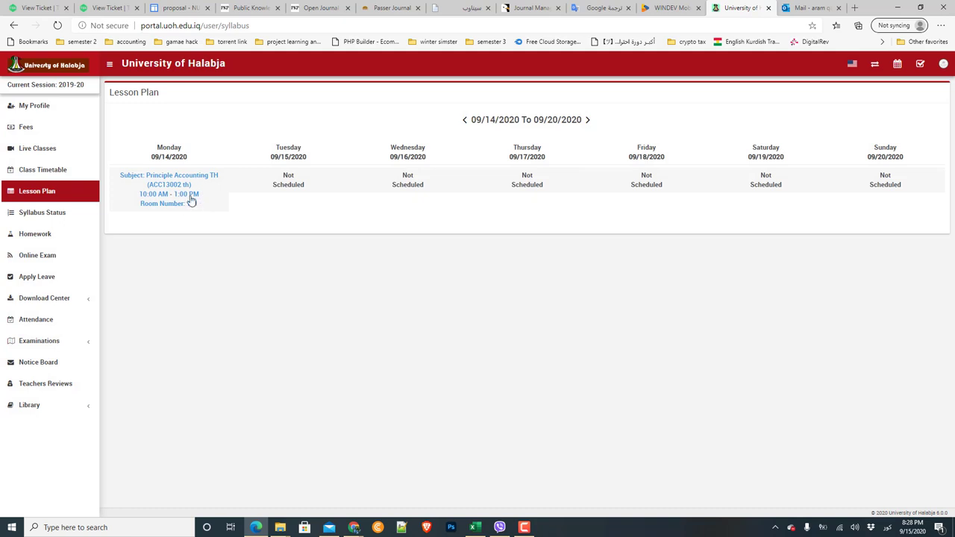
click(181, 194)
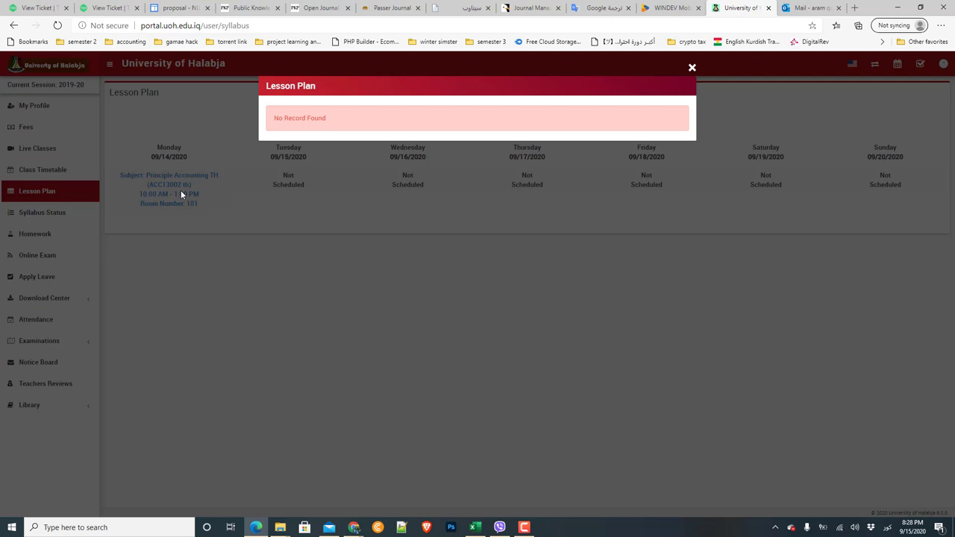
In the admin portal, open Manage Lesson Plan under the sidebar's Lesson Plan section
mouse_move(354, 528)
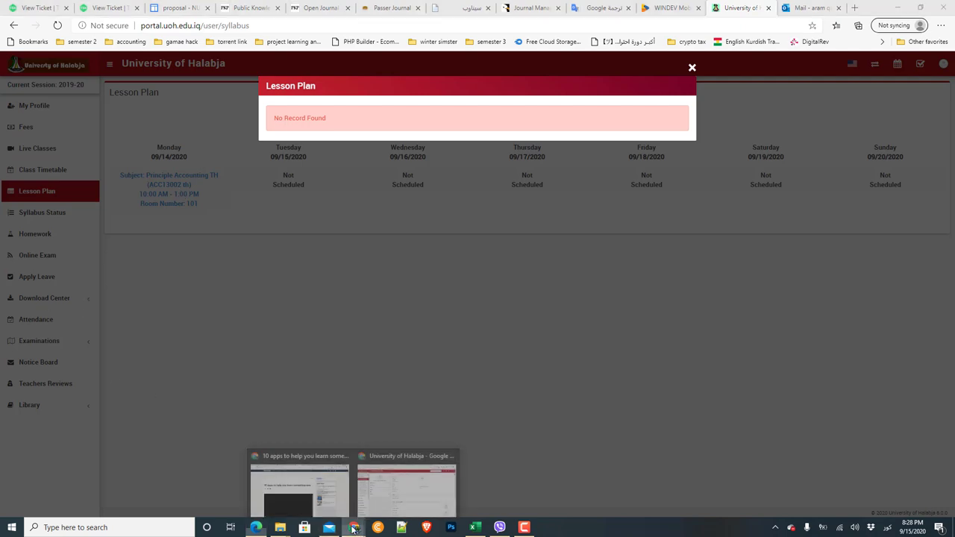
click(388, 481)
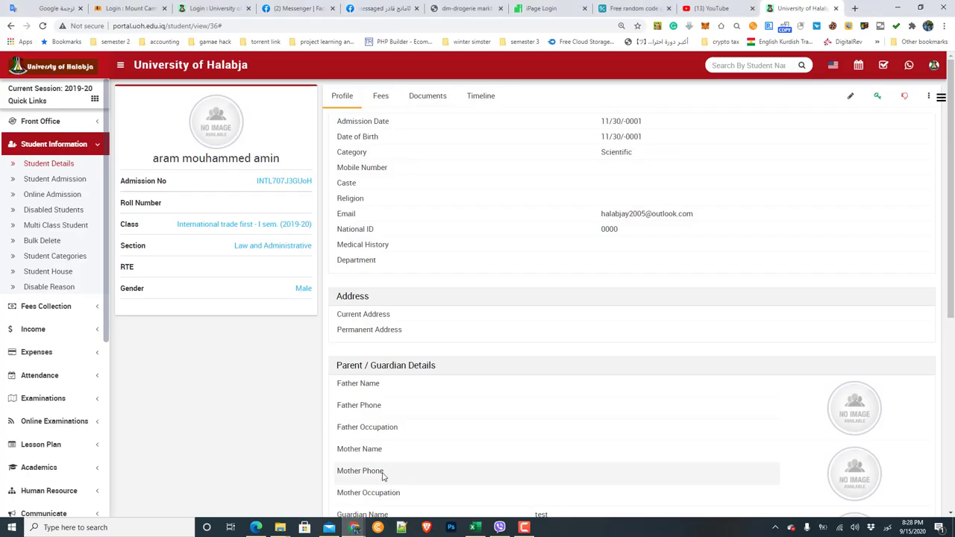
click(62, 146)
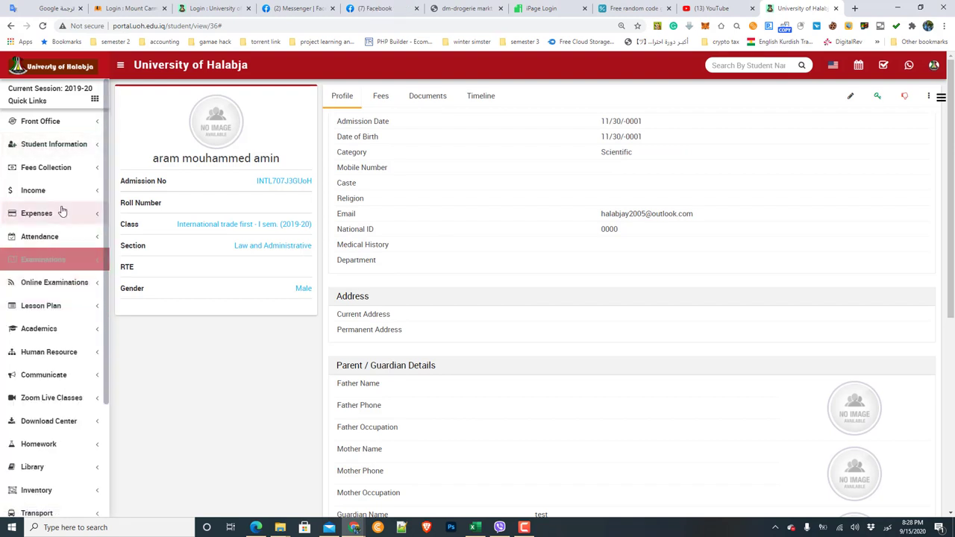
click(68, 236)
click(68, 237)
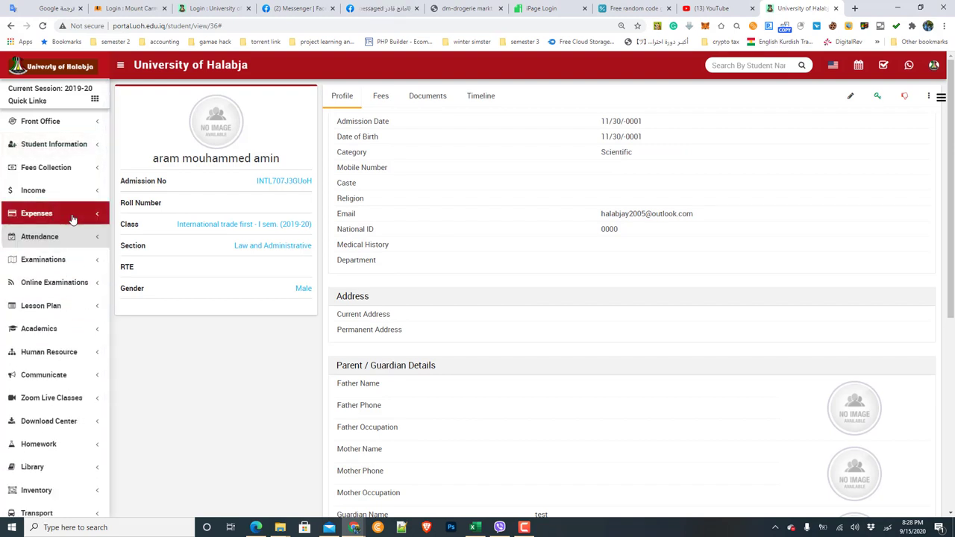
click(77, 310)
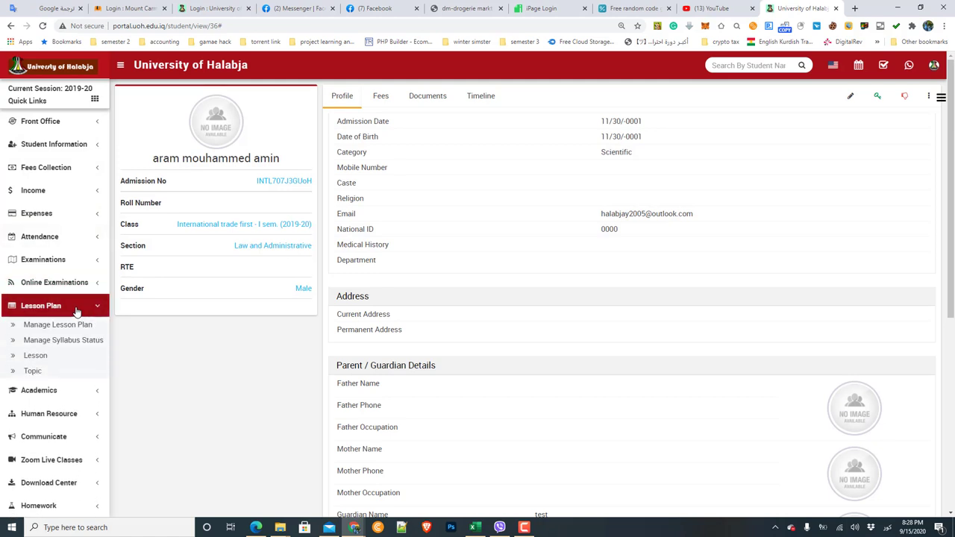
click(69, 327)
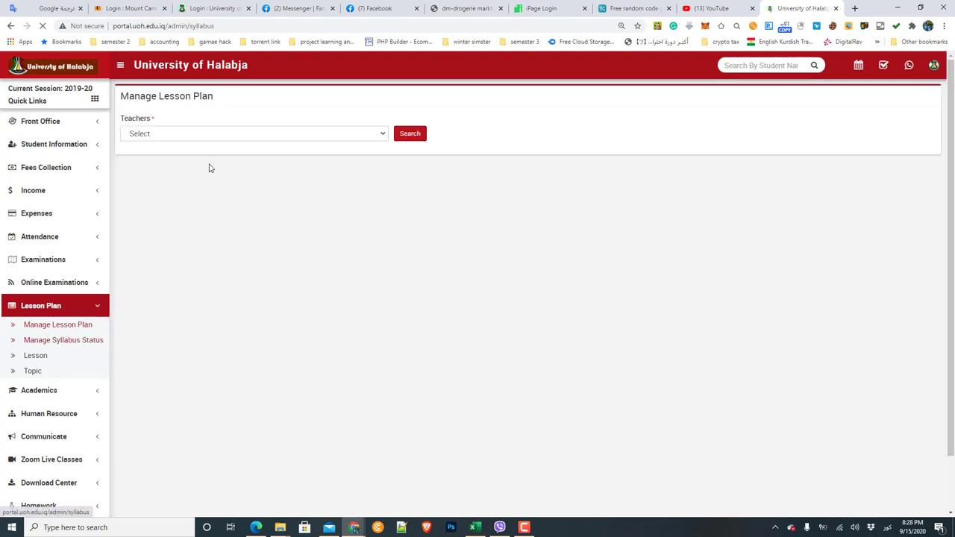
Load the chosen teacher's week and open Add Lesson Plan for Monday's 10:00 AM class
click(252, 138)
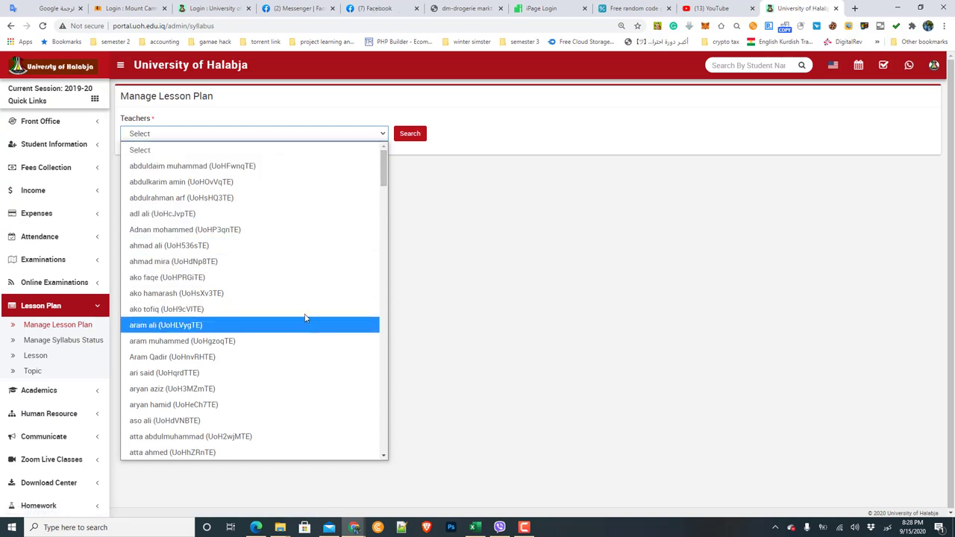
click(276, 356)
click(414, 138)
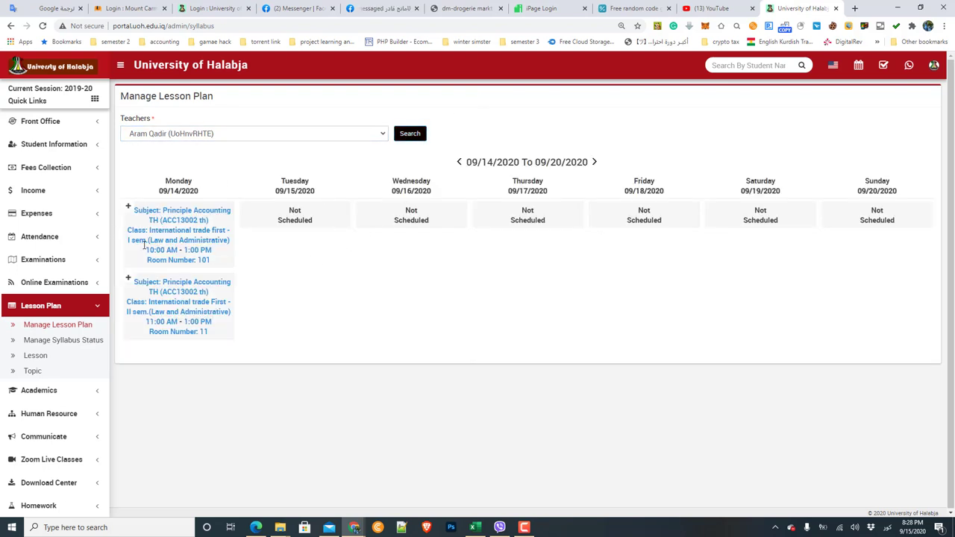
click(128, 208)
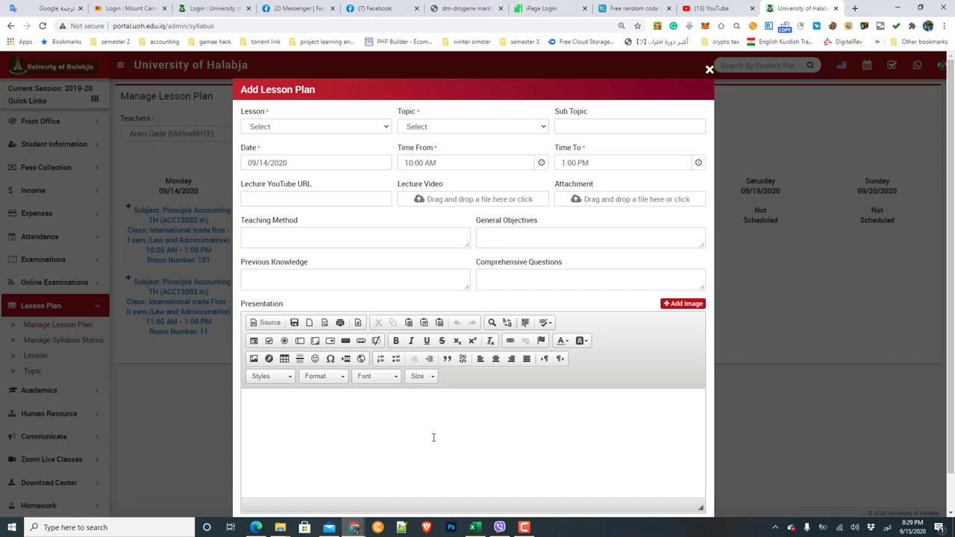
Close the Add Lesson Plan form unsaved, leaving the 09/14/2020–09/20/2020 schedule showing
click(709, 71)
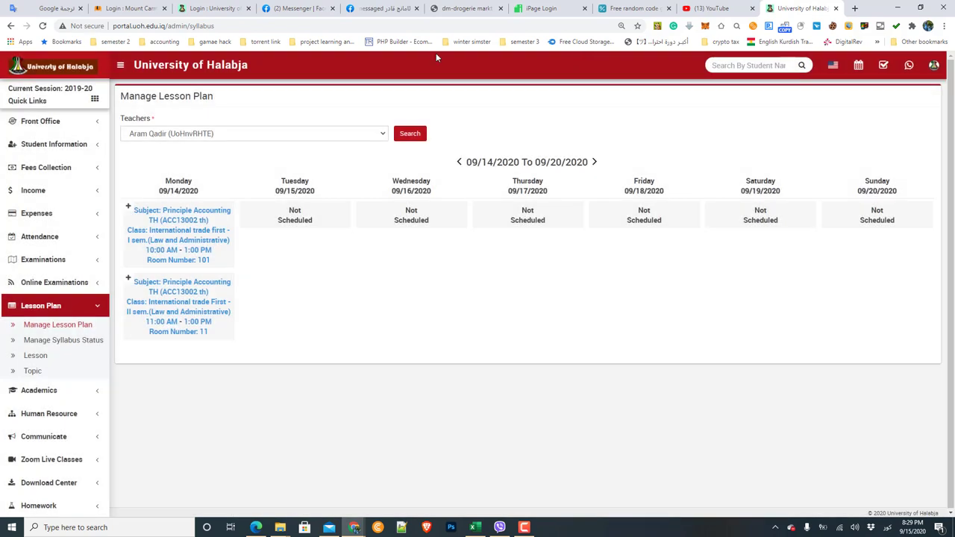
Return to the student portal and dismiss the No Record Found lesson plan popup
click(255, 528)
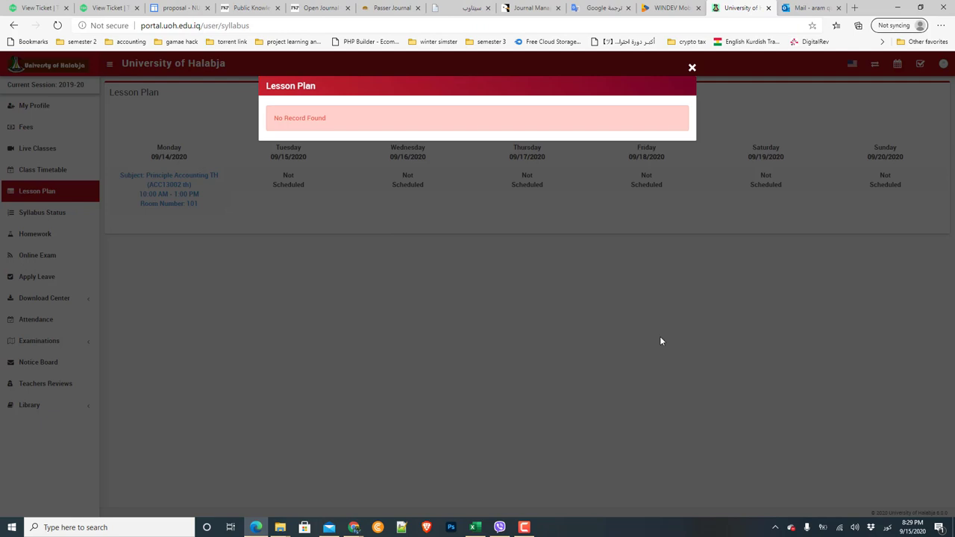
click(691, 68)
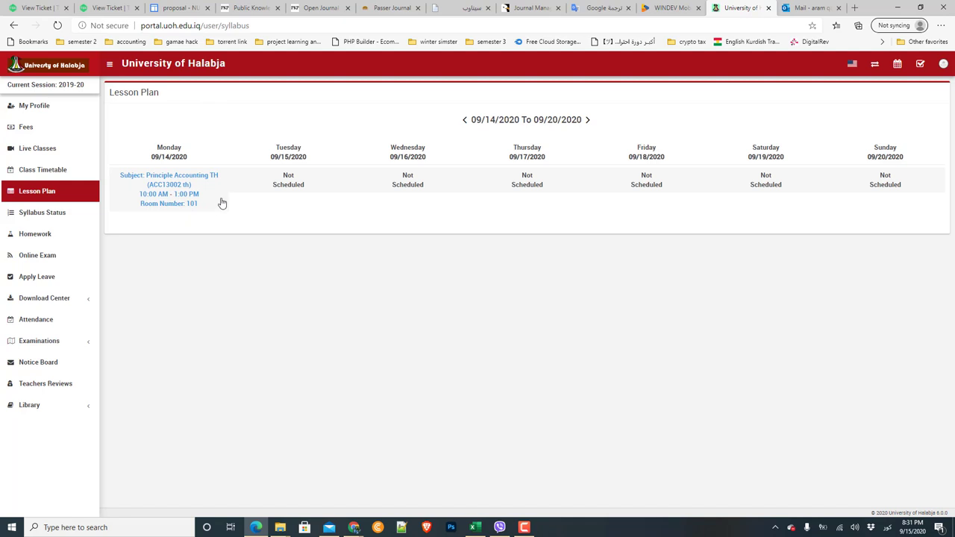
Open Syllabus Status and review its charts and Subject-Lesson-Topic table, every subject at 0%
click(57, 214)
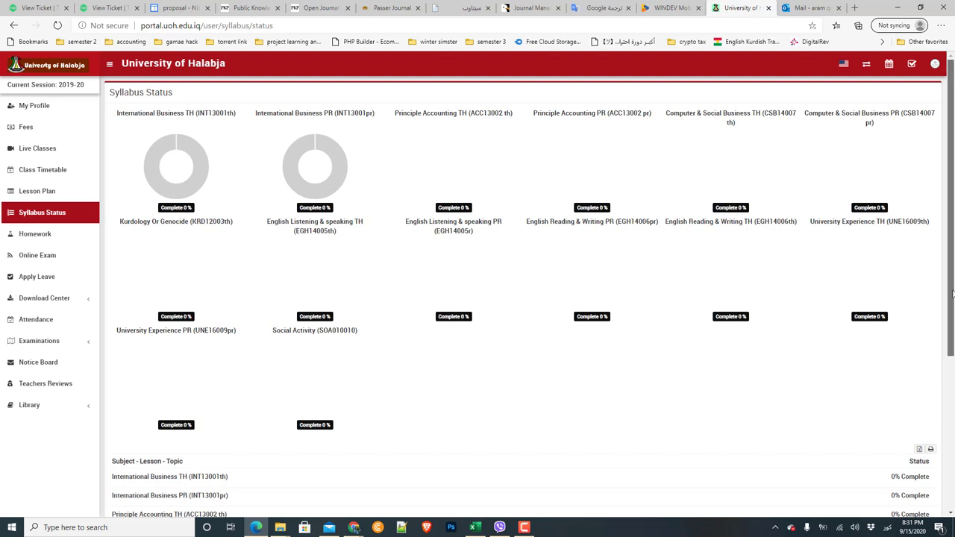
scroll(952, 294, down, 2)
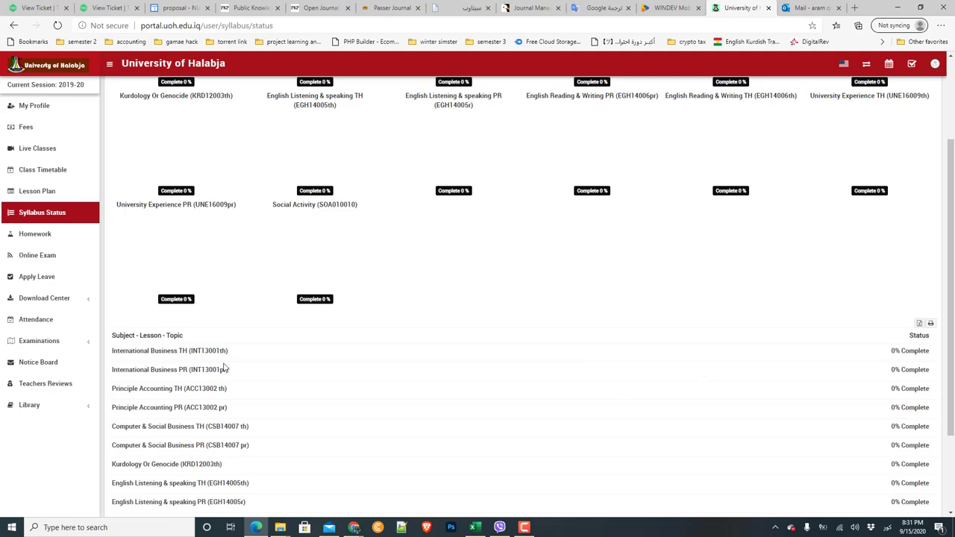
scroll(226, 368, down, 2)
scroll(226, 367, up, 4)
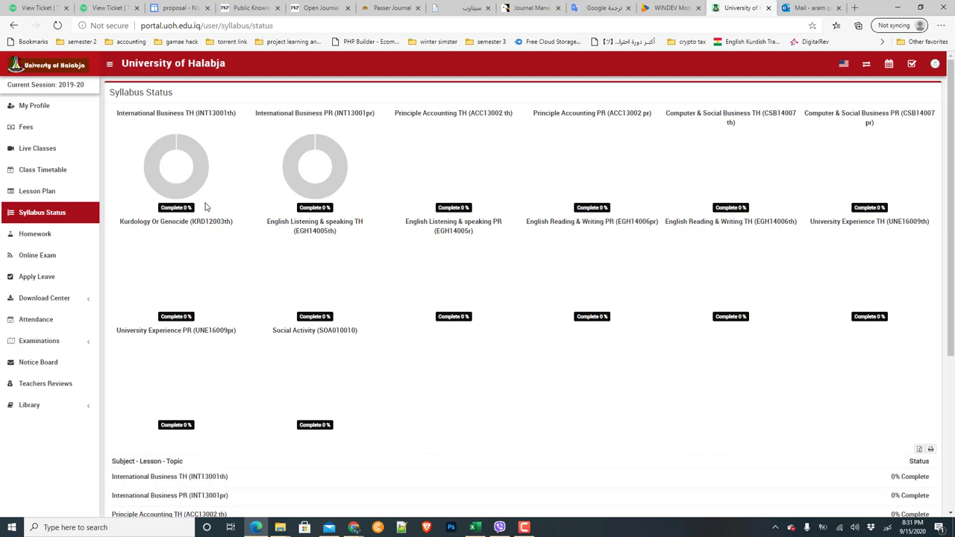
mouse_move(181, 197)
scroll(614, 341, down, 1)
scroll(639, 351, up, 1)
scroll(743, 273, down, 2)
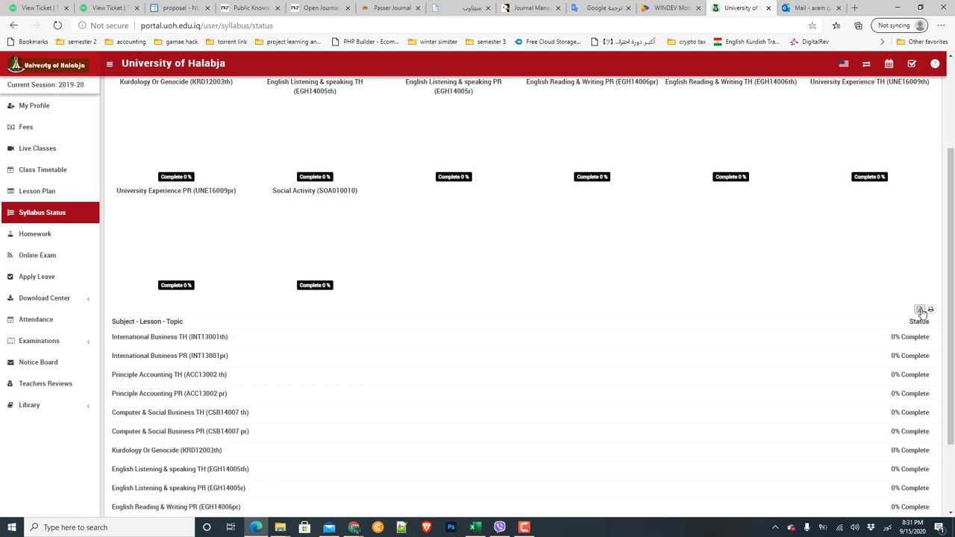
scroll(692, 396, down, 2)
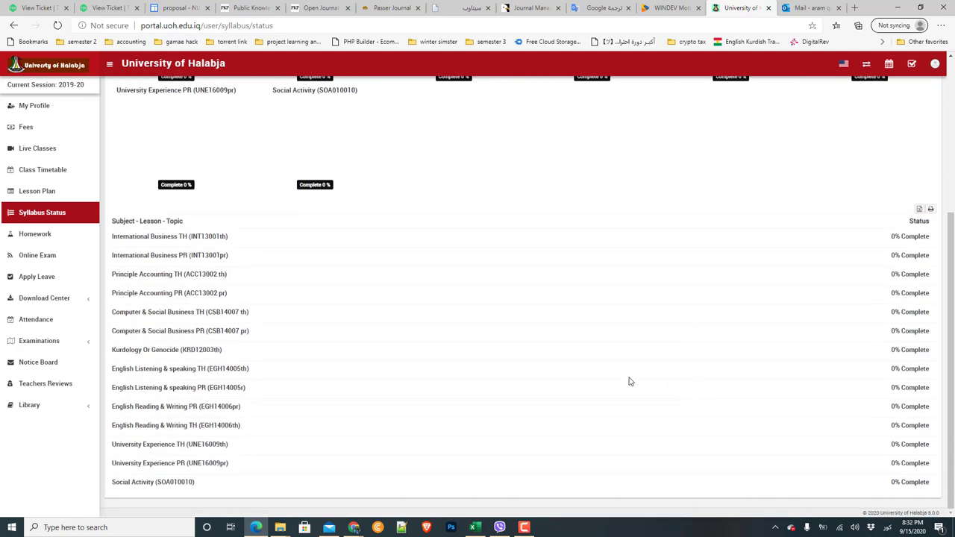
scroll(507, 399, up, 3)
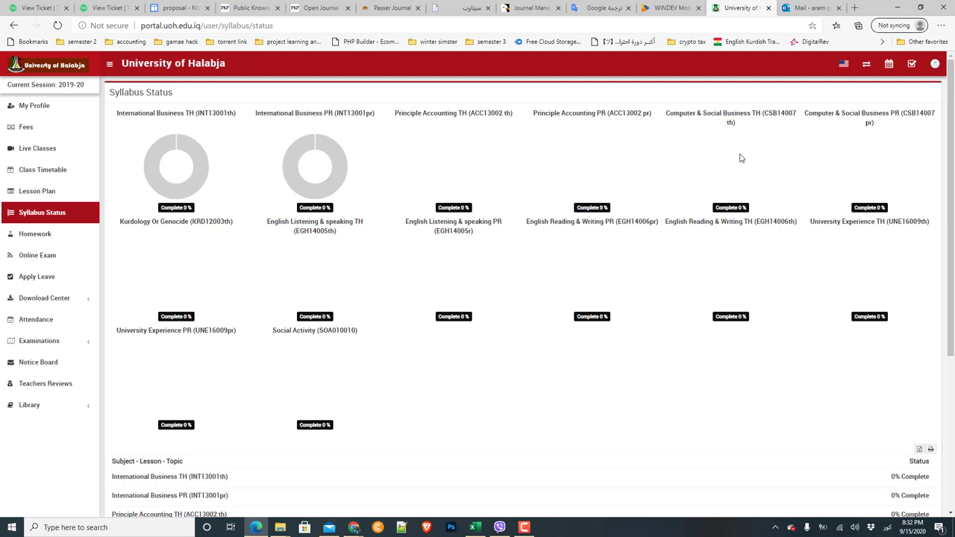
Switch the current class to International trade First - II sem
click(867, 64)
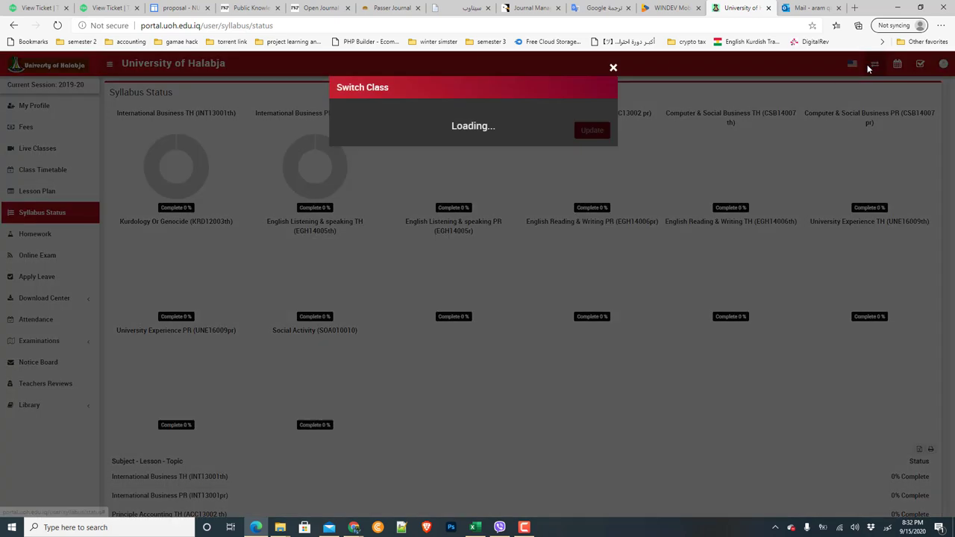
click(388, 147)
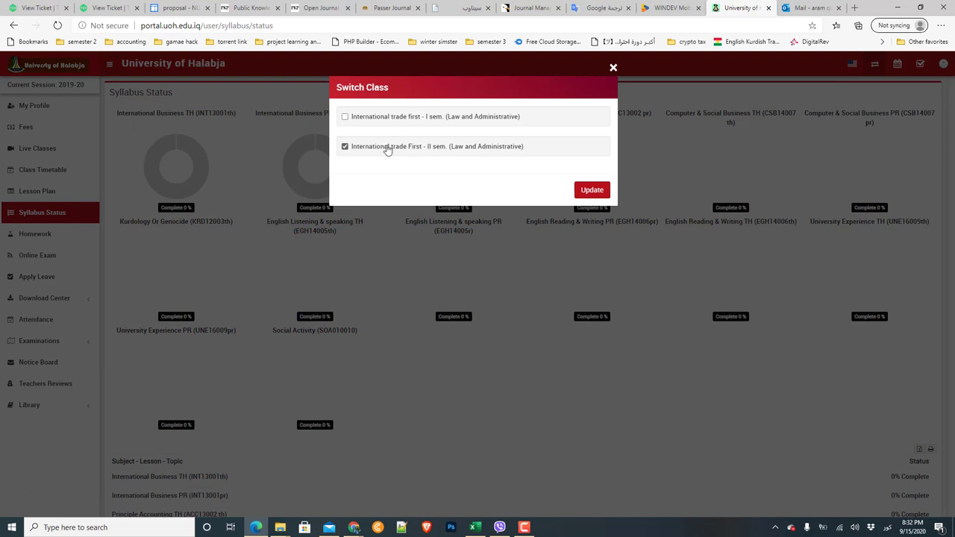
click(585, 190)
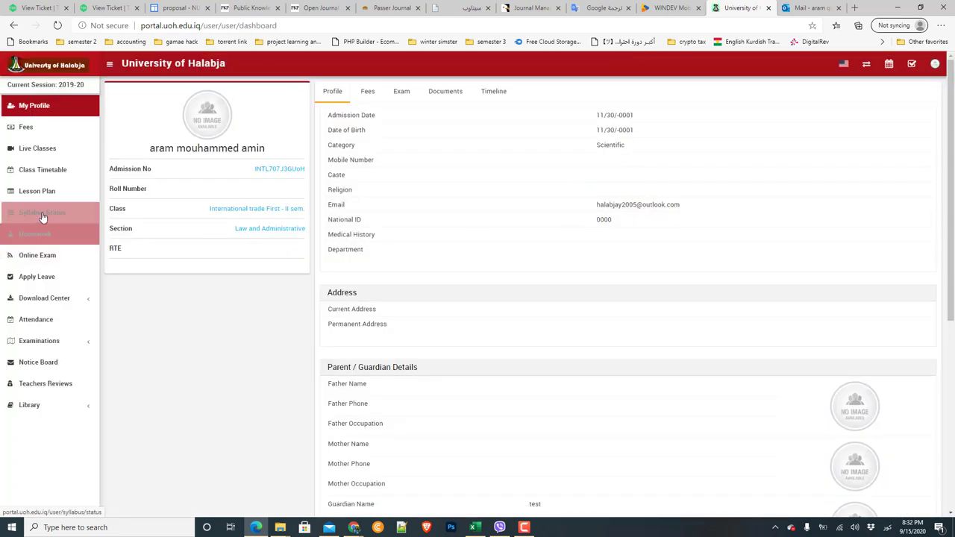
Review this class's Syllabus Status, then return to the 09/14/2020–09/20/2020 Lesson Plan
click(43, 215)
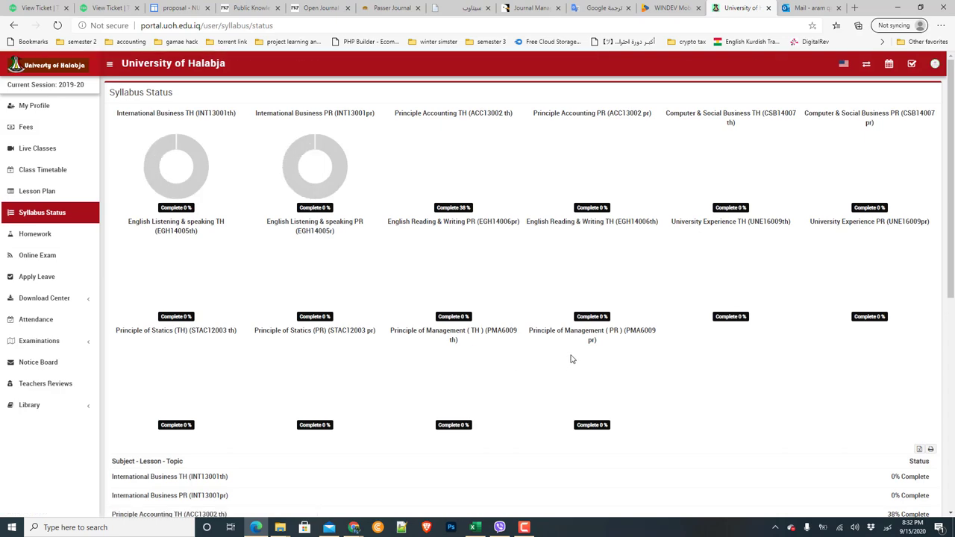
scroll(774, 316, down, 3)
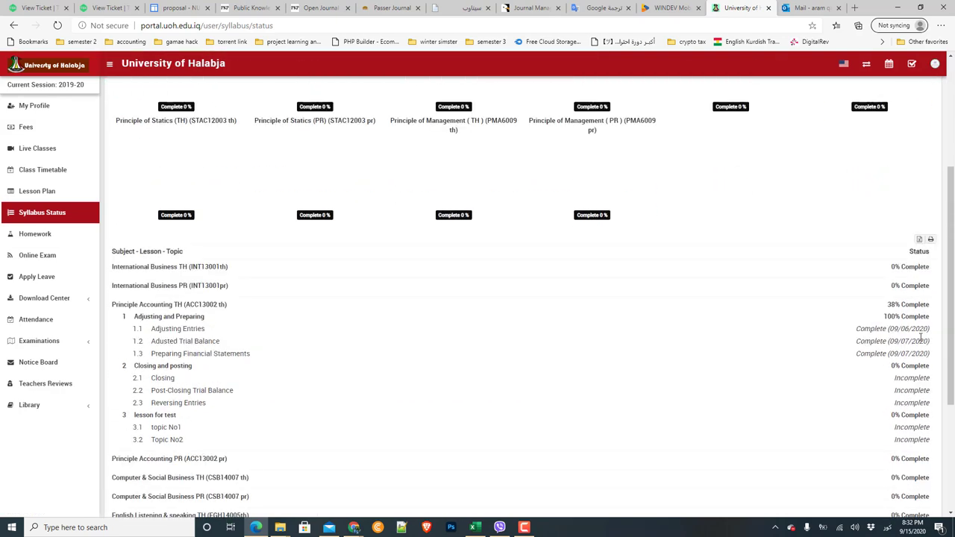
scroll(899, 323, down, 2)
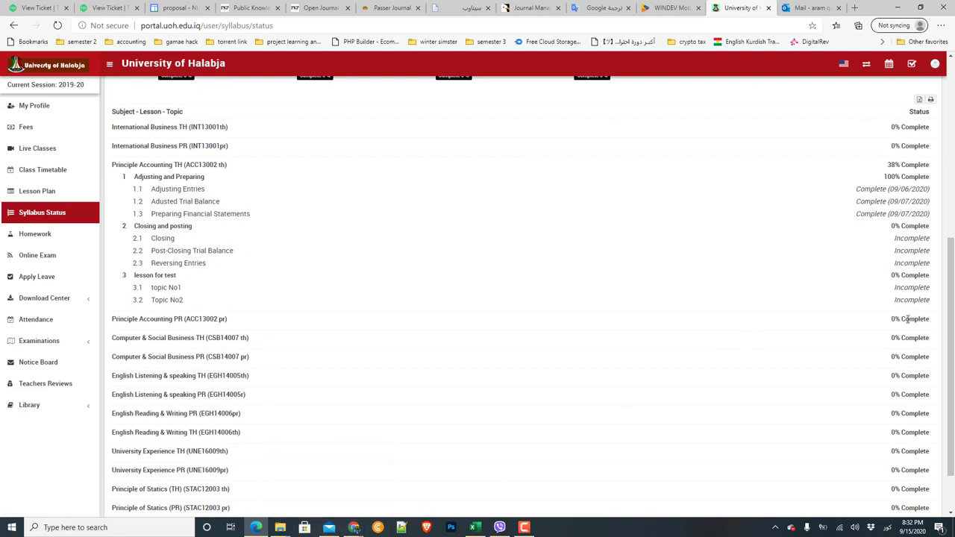
drag(947, 317, 948, 189)
click(16, 197)
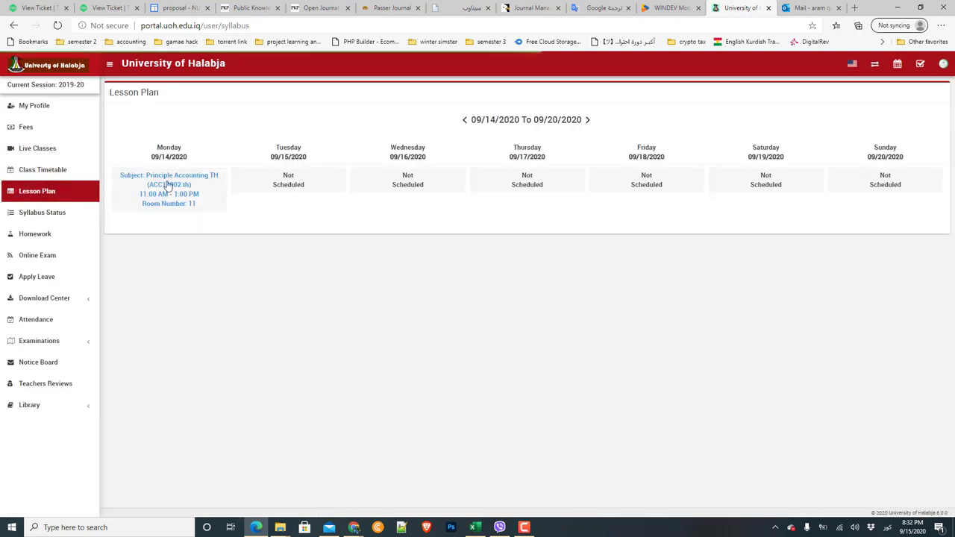
Dismiss Monday's empty lesson details and show Live Classes: test Finished, another Cancelled
click(167, 185)
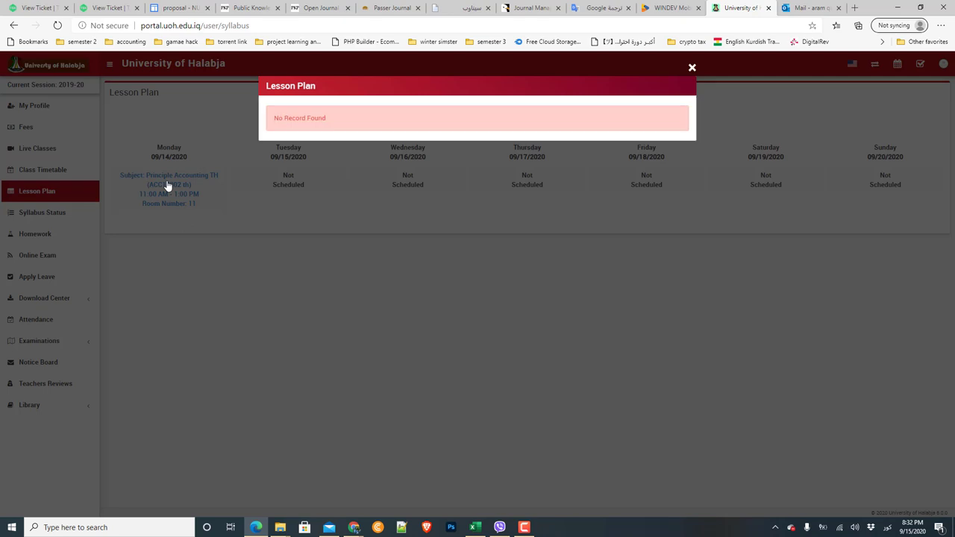
click(691, 68)
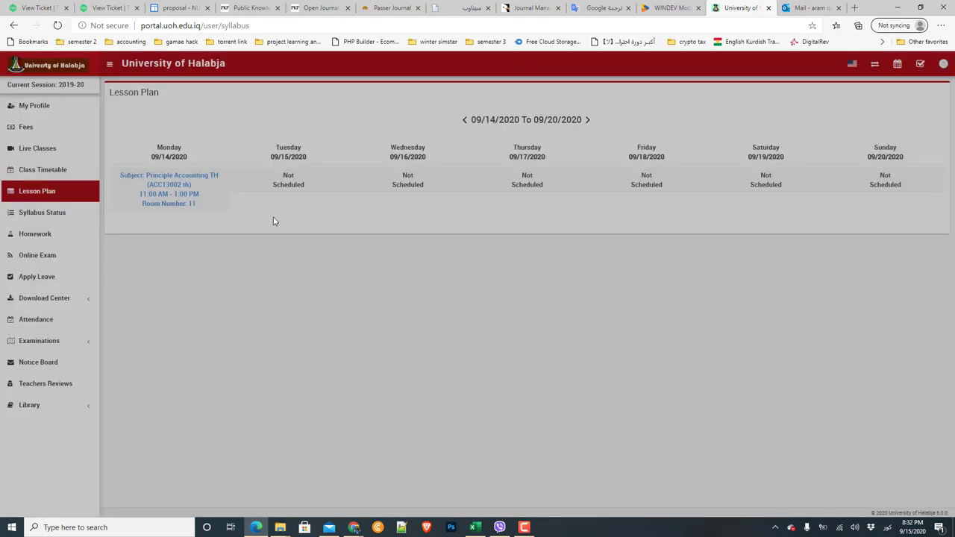
click(38, 152)
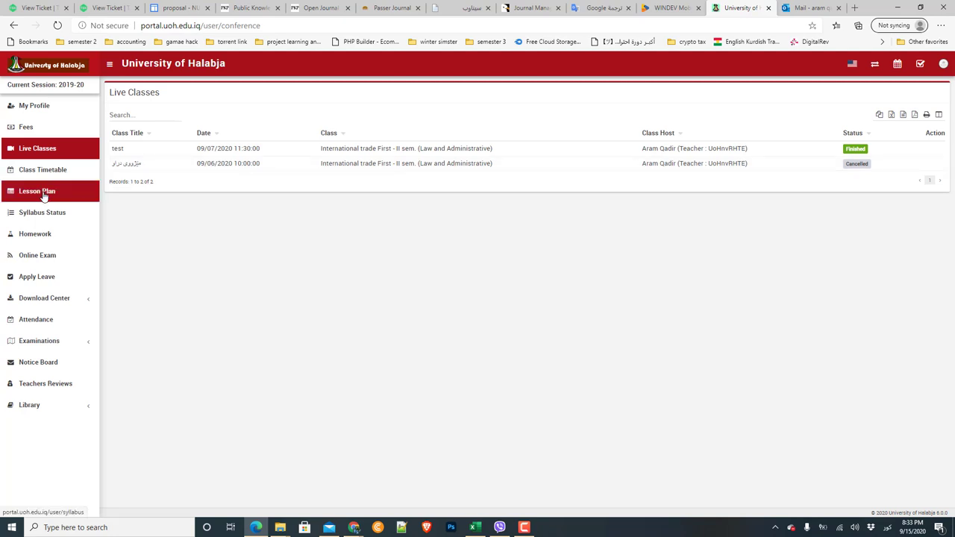
Reselect International trade First - II sem. and show the empty Homework page
click(872, 66)
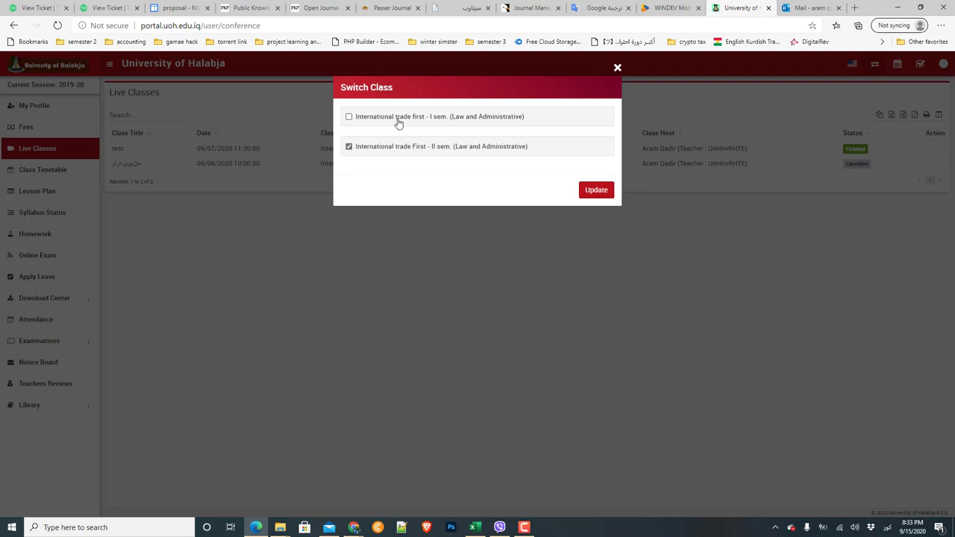
click(422, 148)
click(618, 68)
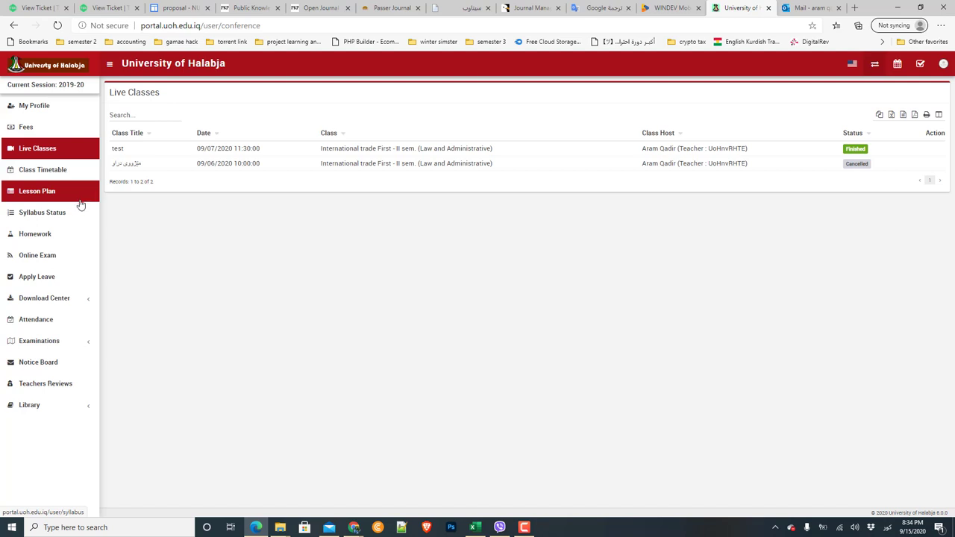
click(45, 237)
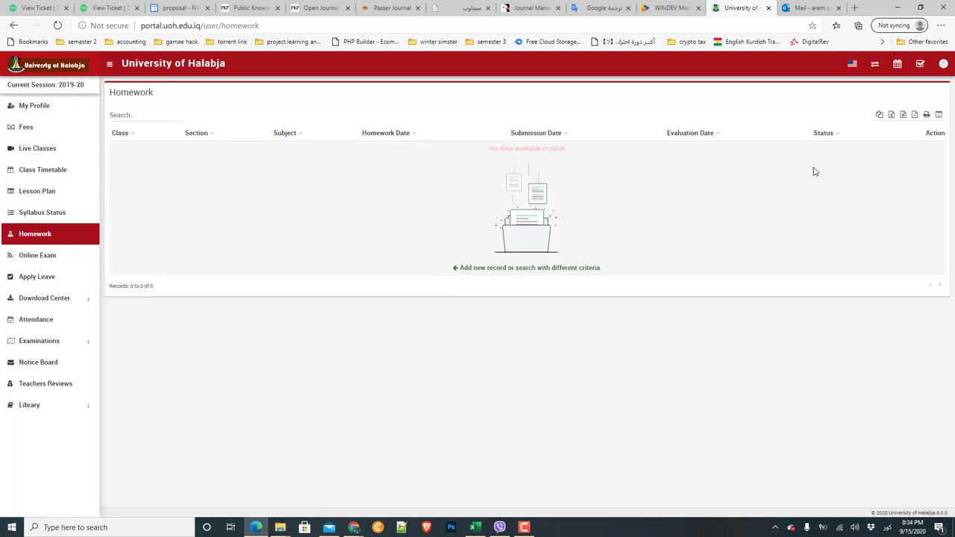
click(874, 64)
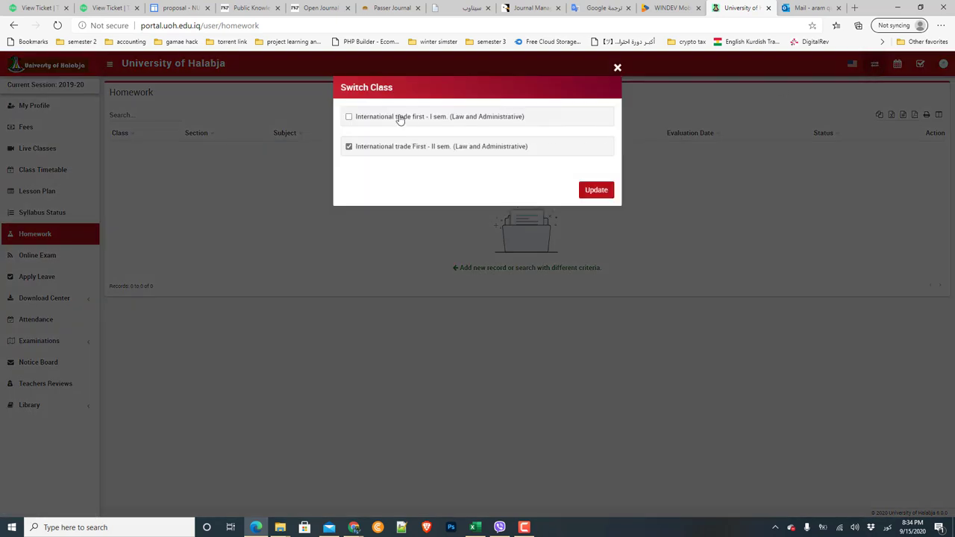
click(598, 190)
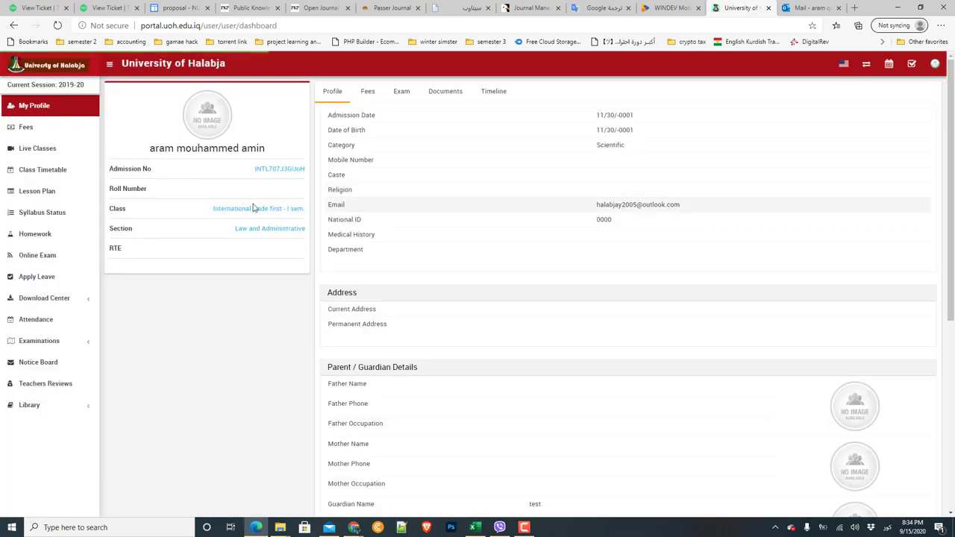
click(39, 235)
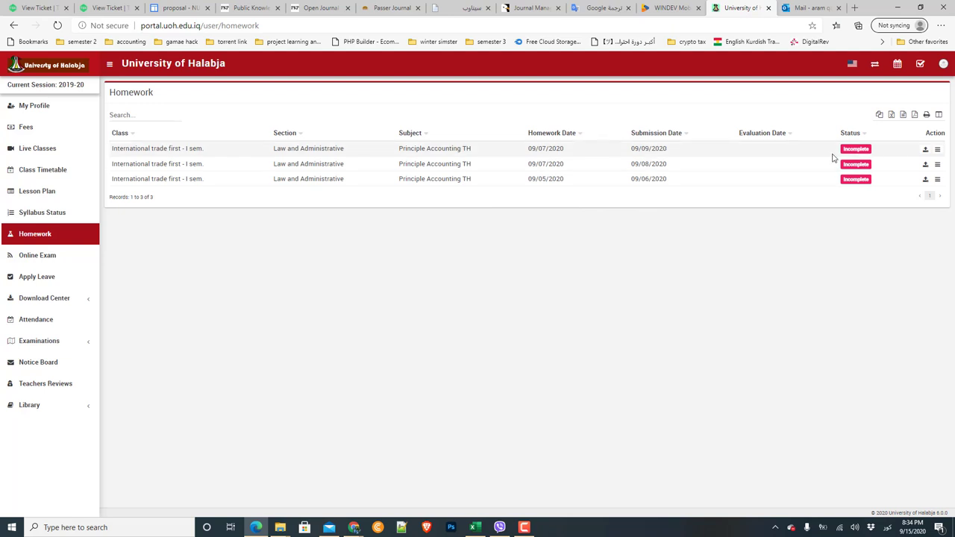
click(851, 64)
click(848, 88)
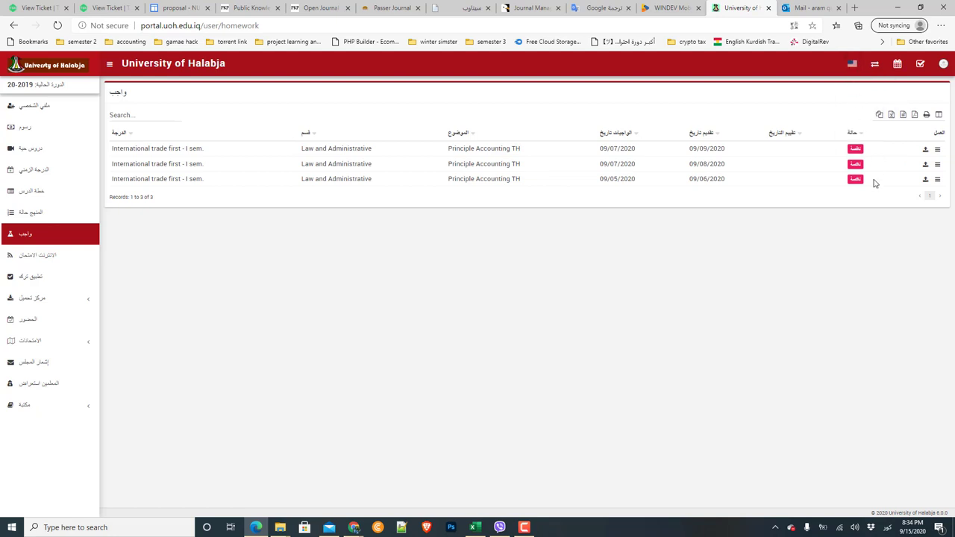
click(855, 164)
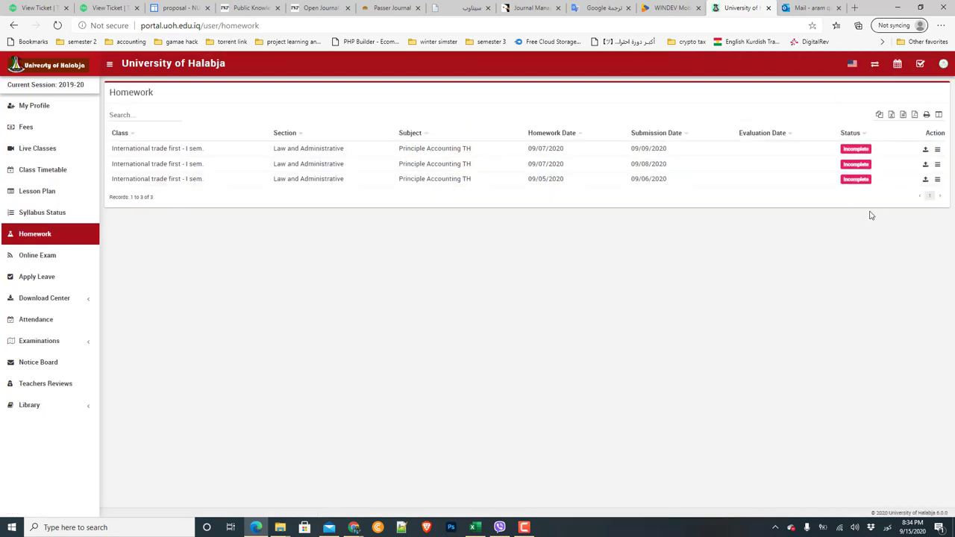
Download the first homework's attachment 3.docx and open it in Word
click(937, 149)
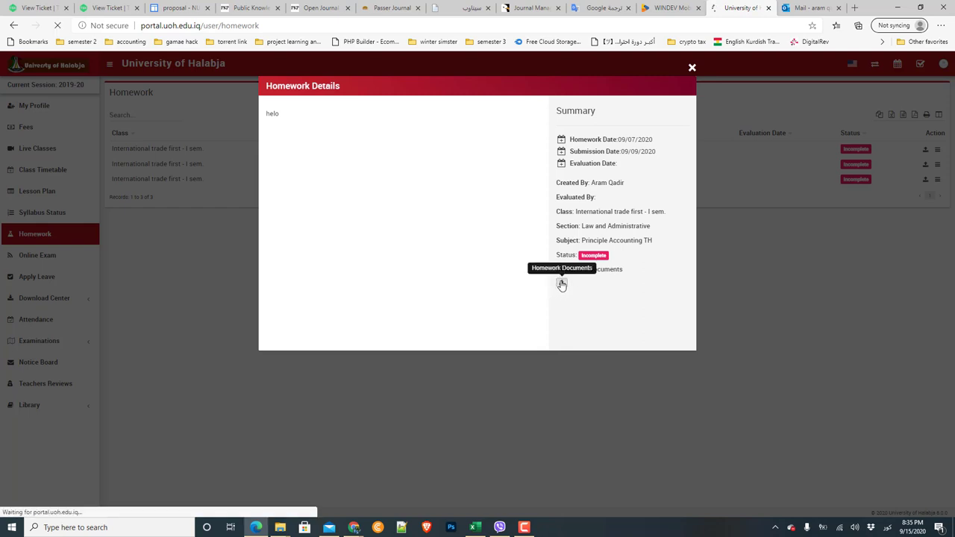
click(561, 284)
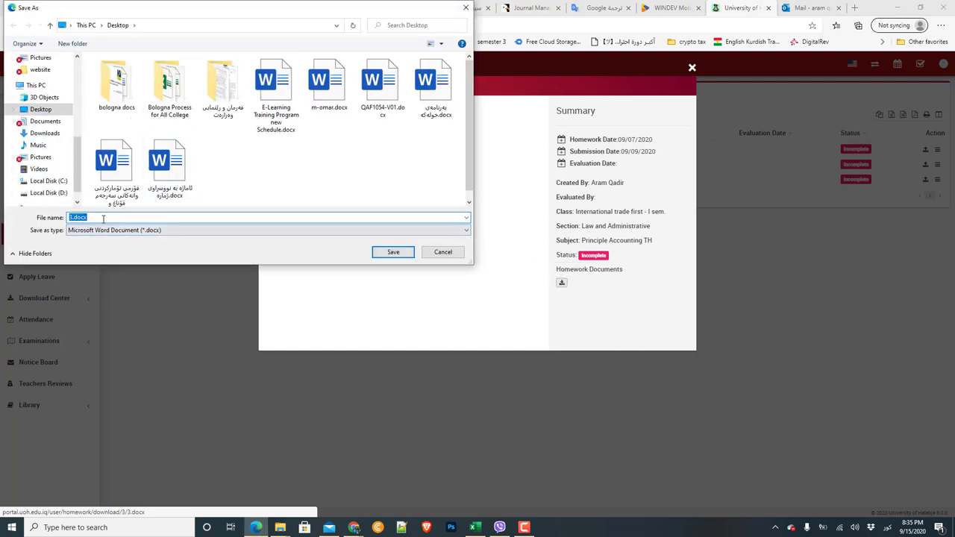
click(393, 252)
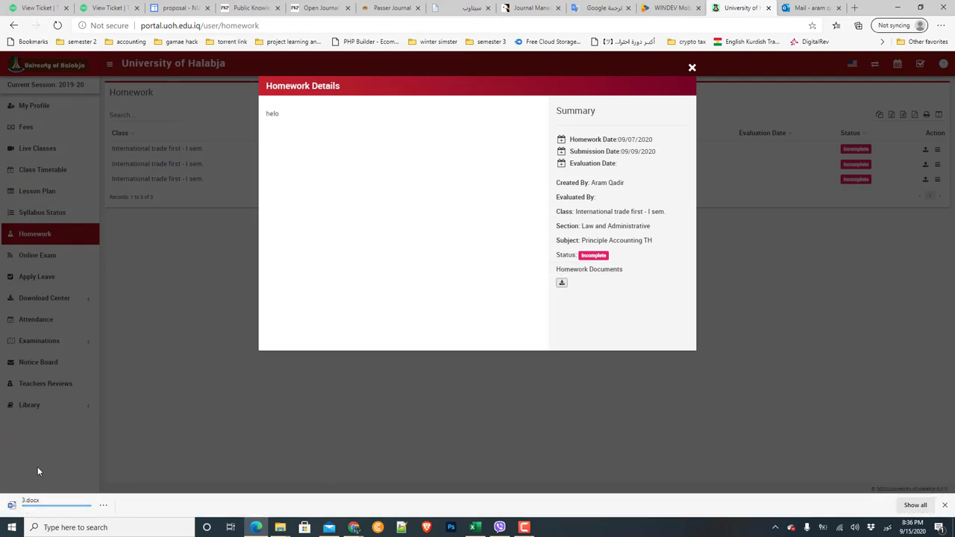
click(37, 506)
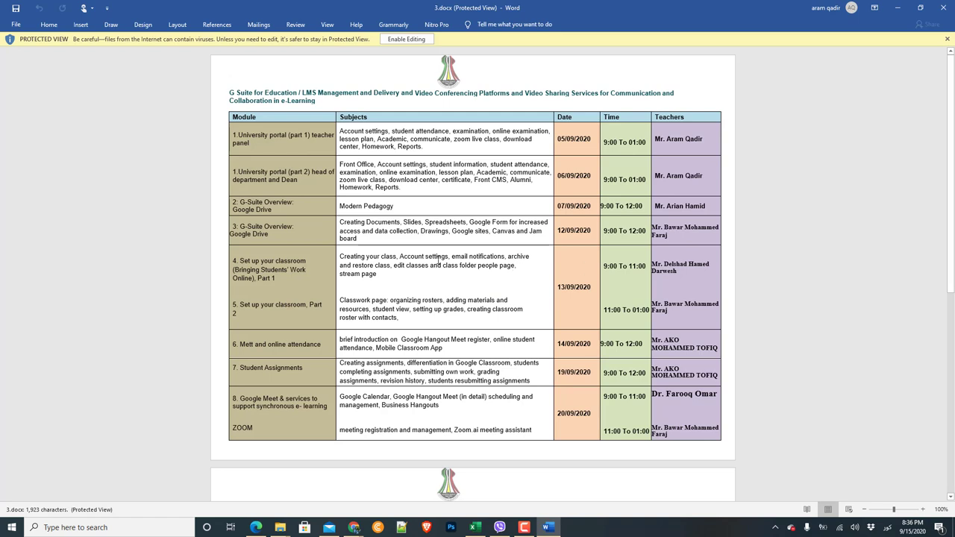
Enable editing of the homework document and open the full Save As dialog
click(401, 40)
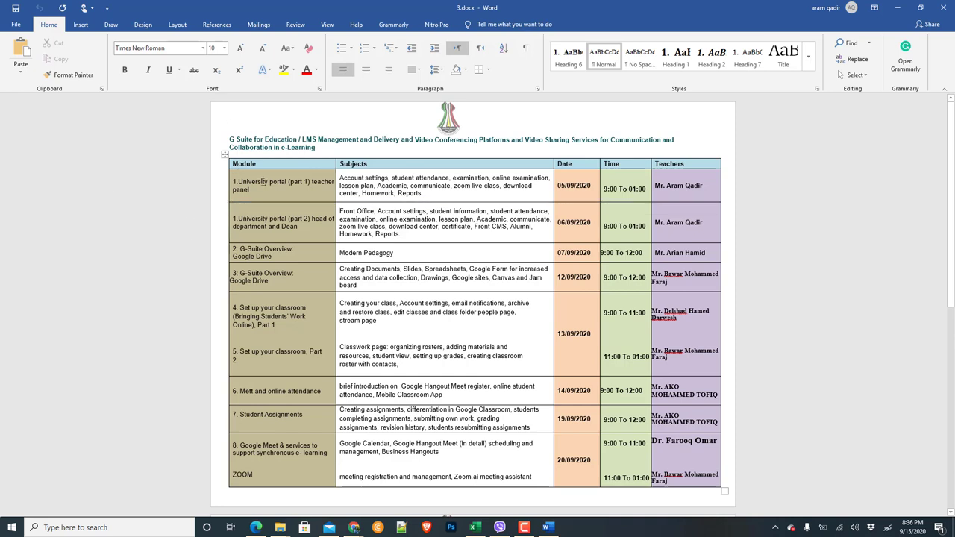
click(11, 28)
click(30, 163)
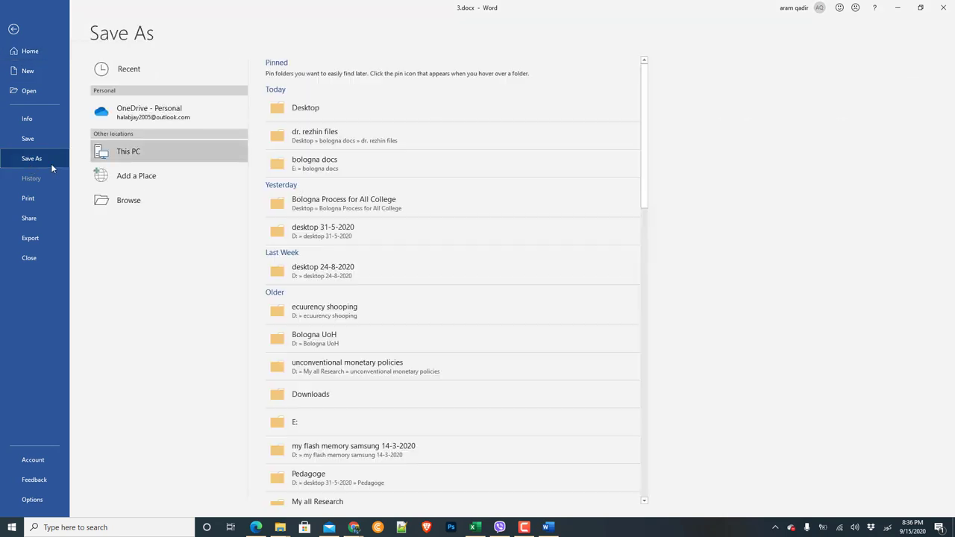
click(144, 201)
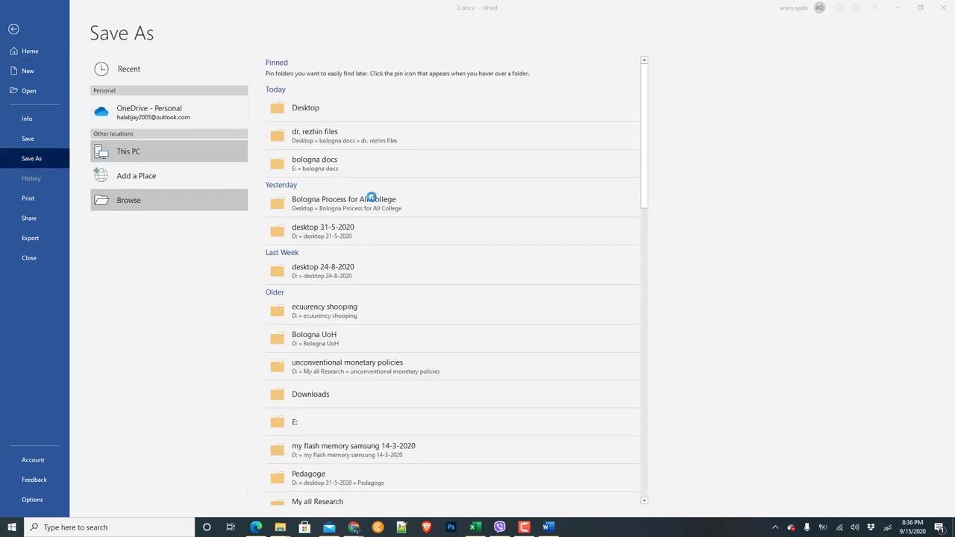
scroll(44, 149, down, 3)
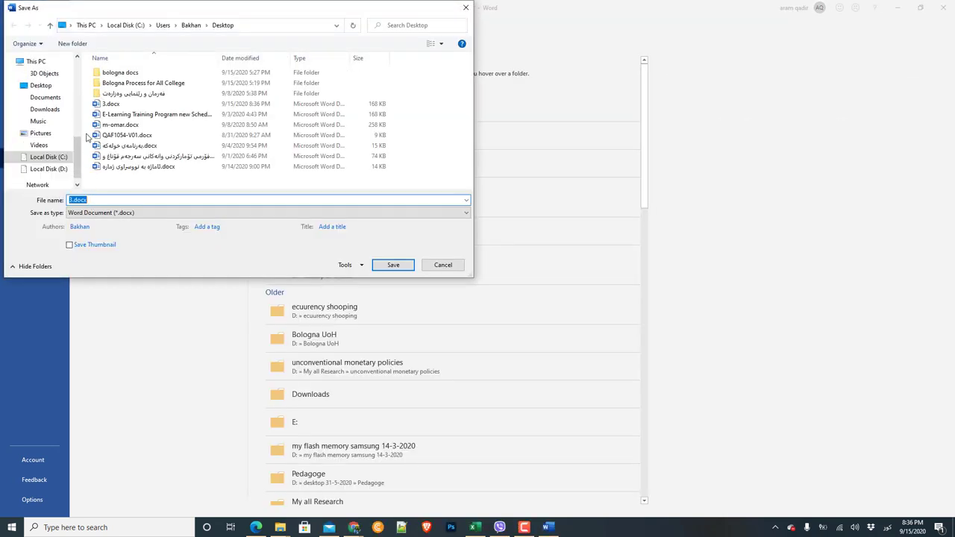
Choose the Desktop, clear the old file name and start typing a new one before returning to the portal
click(40, 85)
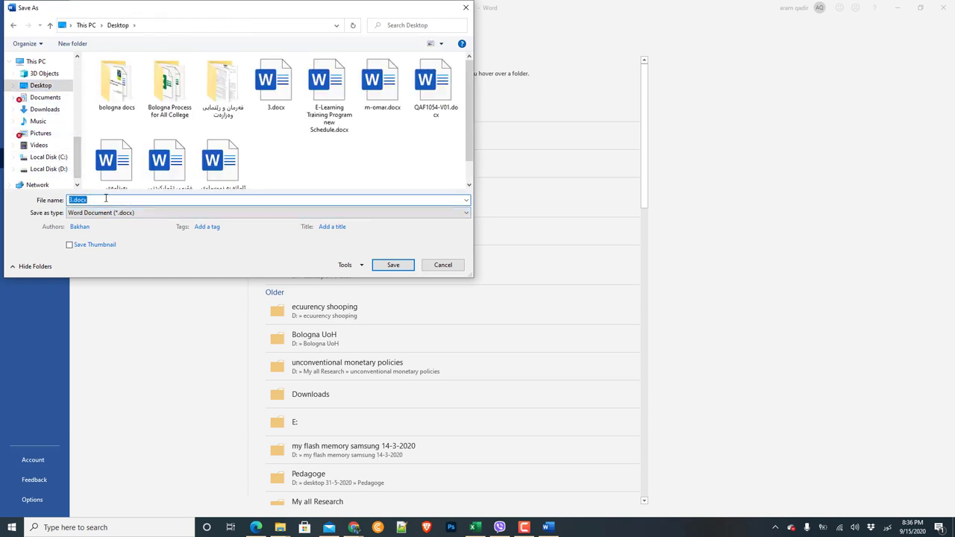
key(BackSpace)
key(super+space)
text(ara)
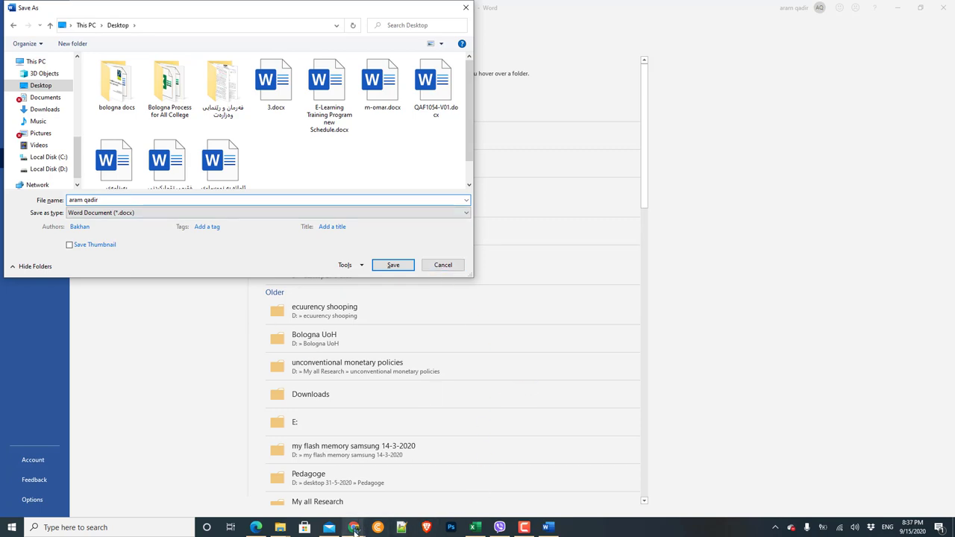
click(253, 528)
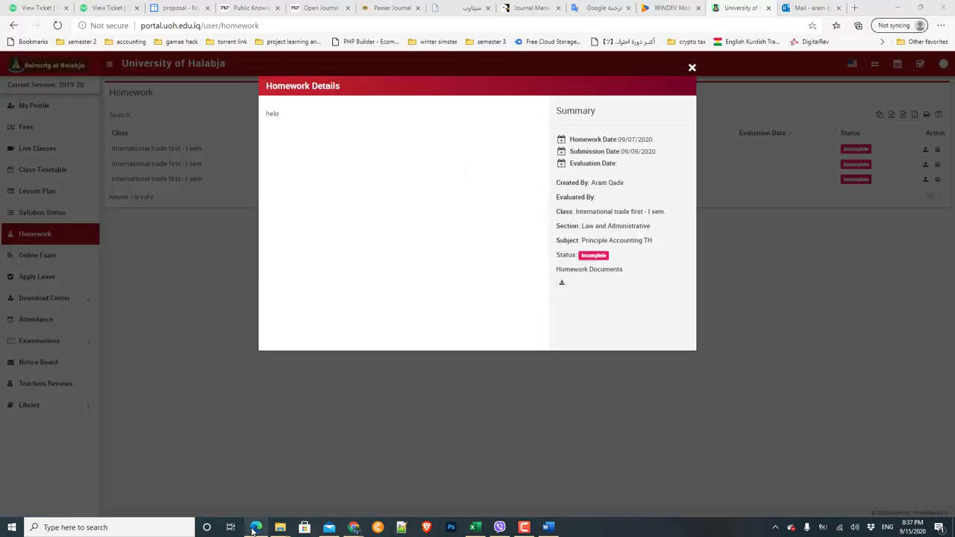
Close Homework Details, go to My Profile and select the Admission No value
click(691, 68)
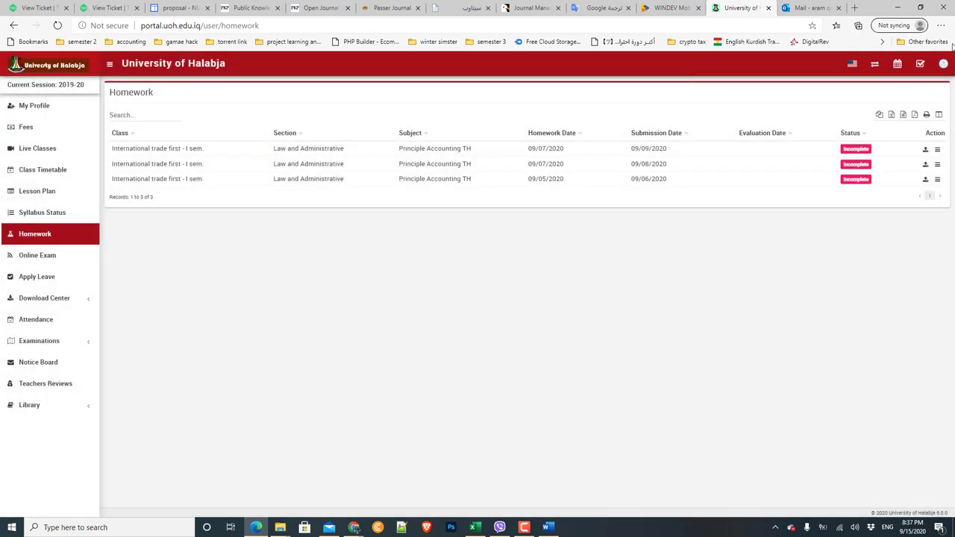
click(21, 107)
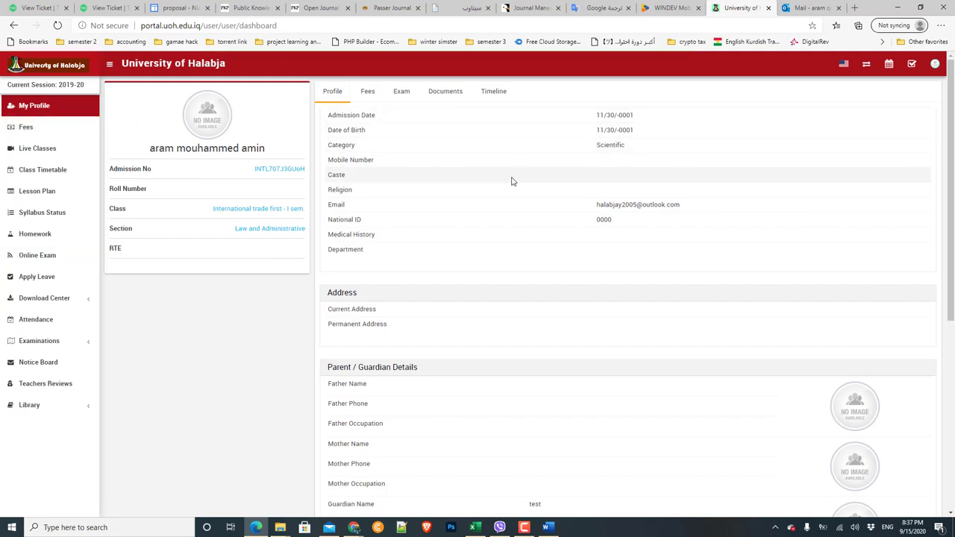
double_click(302, 170)
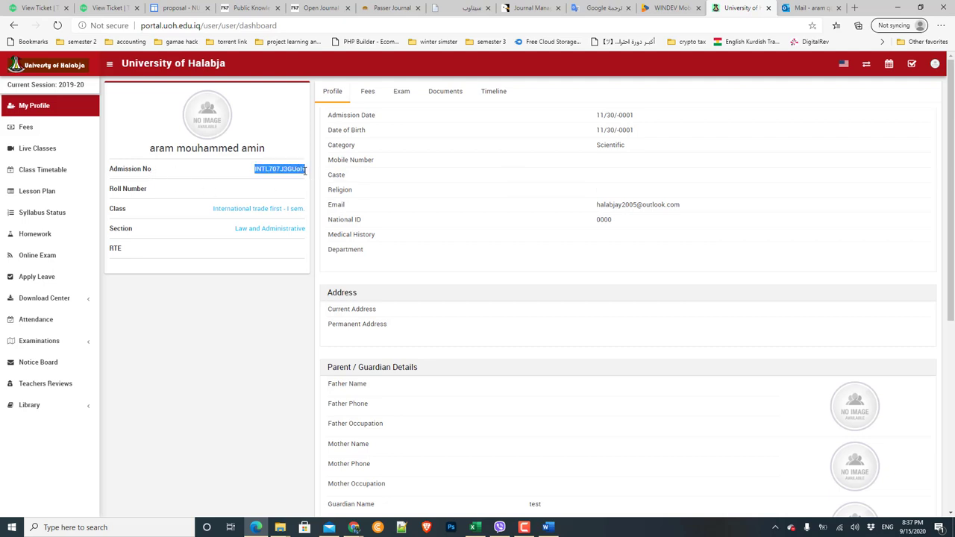
click(305, 170)
double_click(304, 169)
click(304, 169)
double_click(304, 170)
click(305, 169)
double_click(305, 169)
click(305, 169)
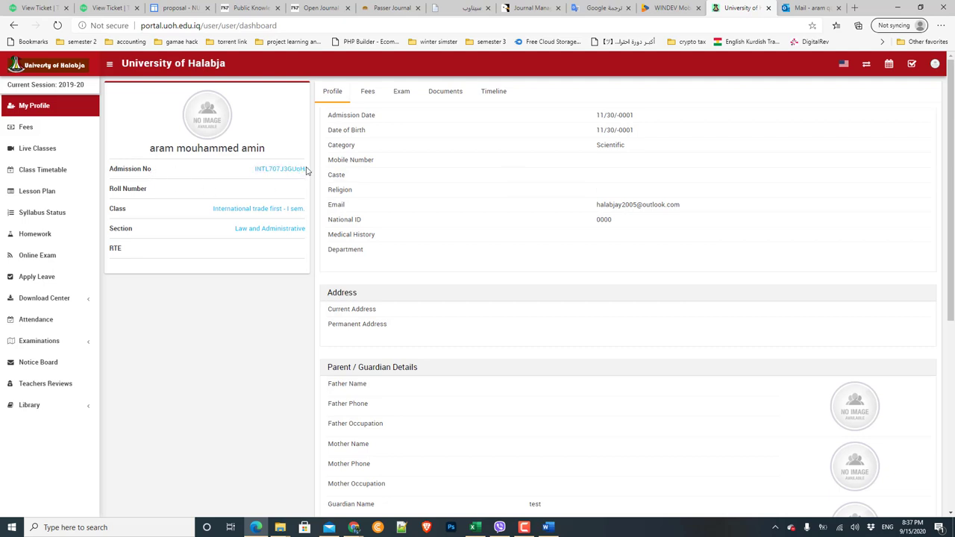
double_click(303, 168)
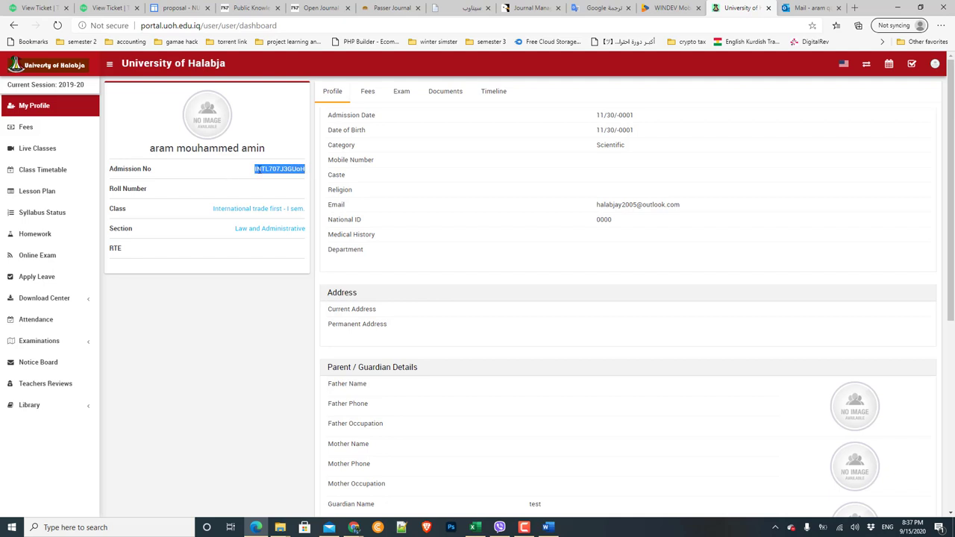
Copy the admission number and go back to Word's Save As dialog
right_click(280, 170)
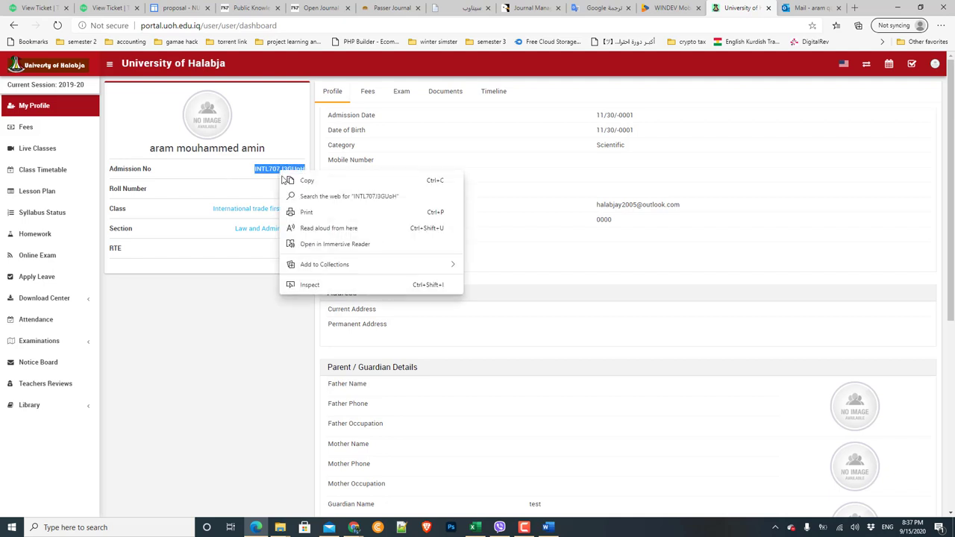
click(290, 180)
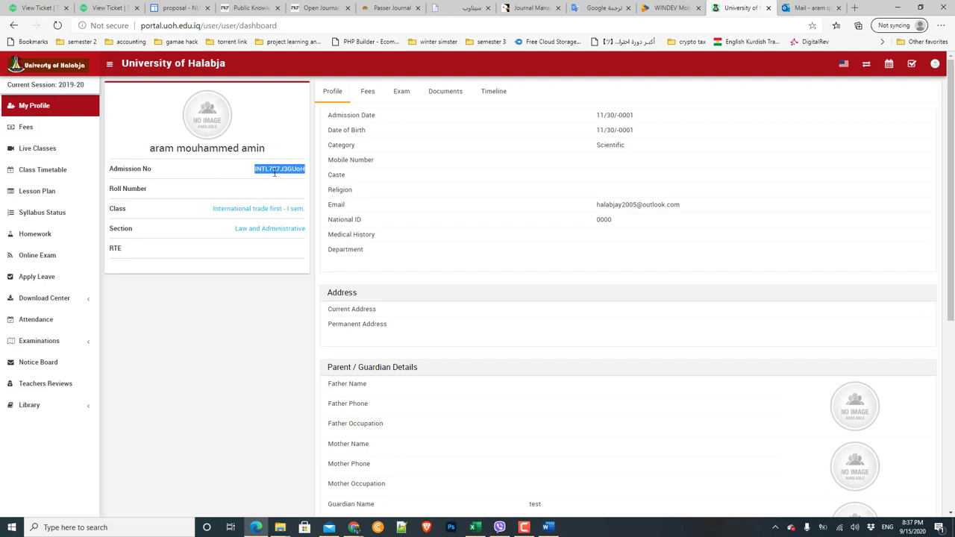
click(549, 527)
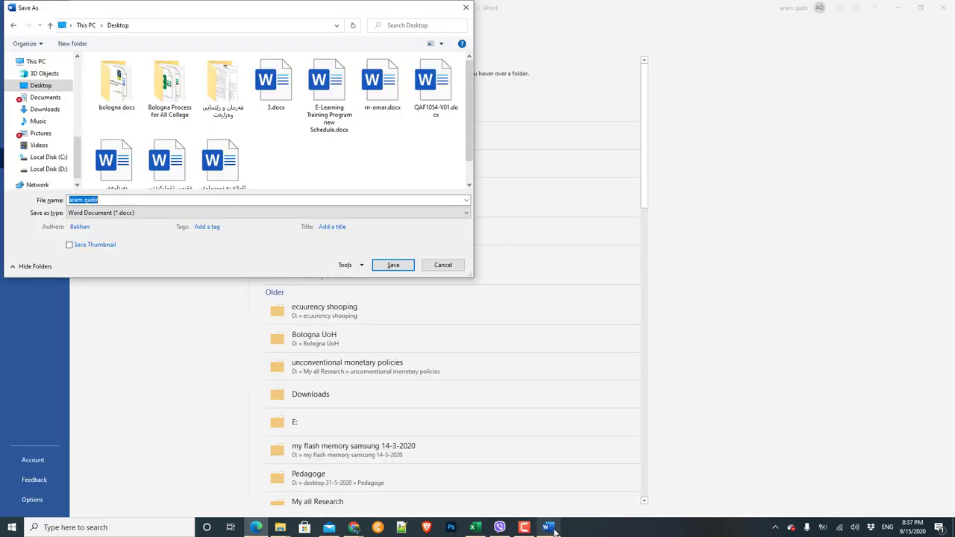
Name the file with the pasted admission number plus '-home1' and save it to the Desktop
key(ctrl+v)
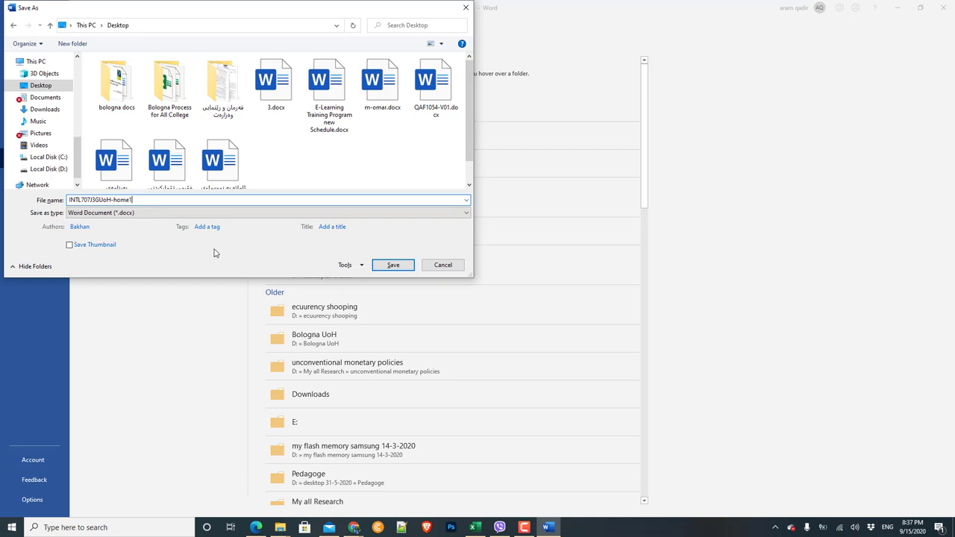
click(392, 264)
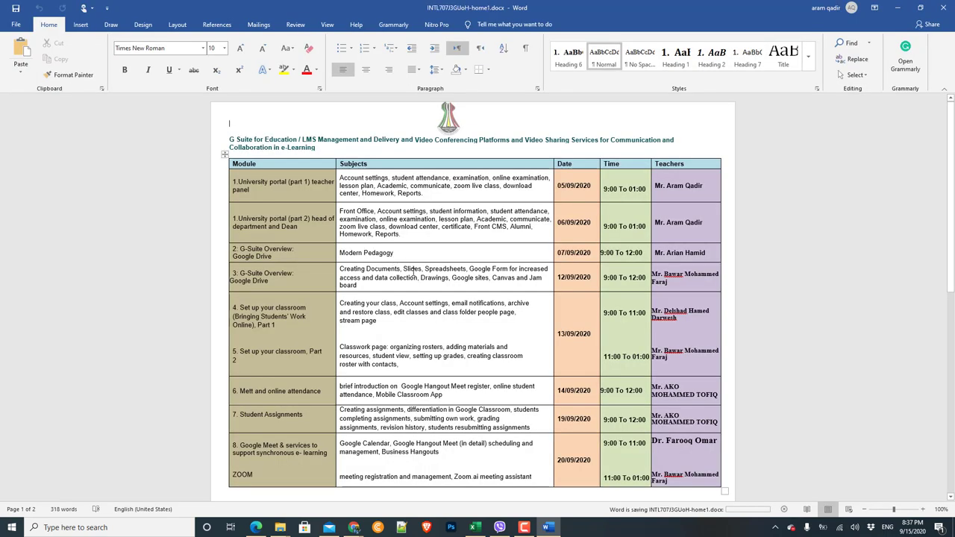
Close Word, open the Homework list, and download the first homework's attached document from its details
click(942, 7)
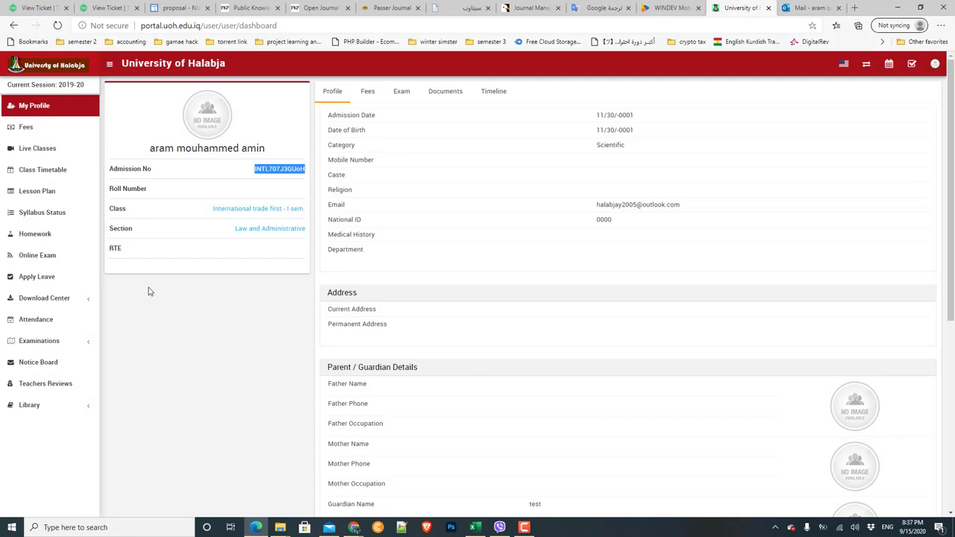
click(37, 238)
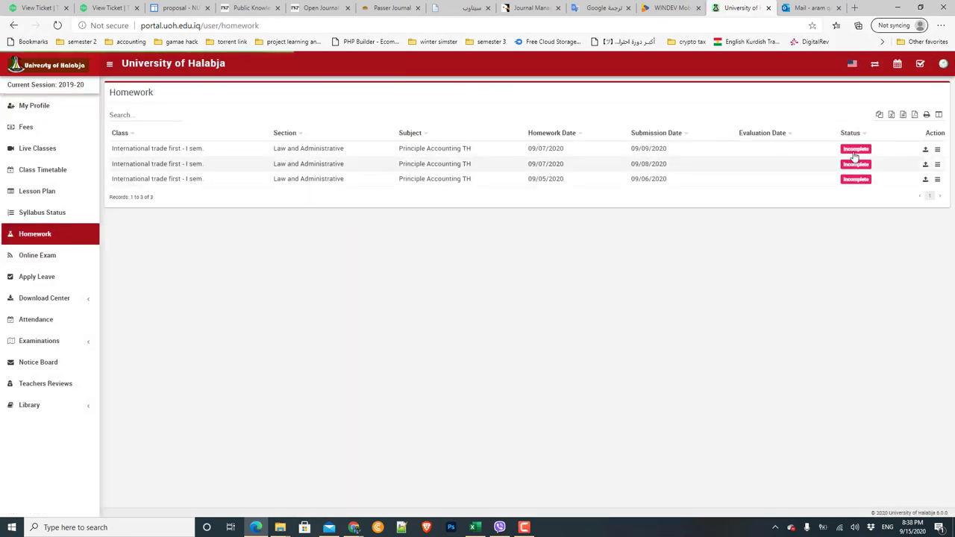
click(937, 153)
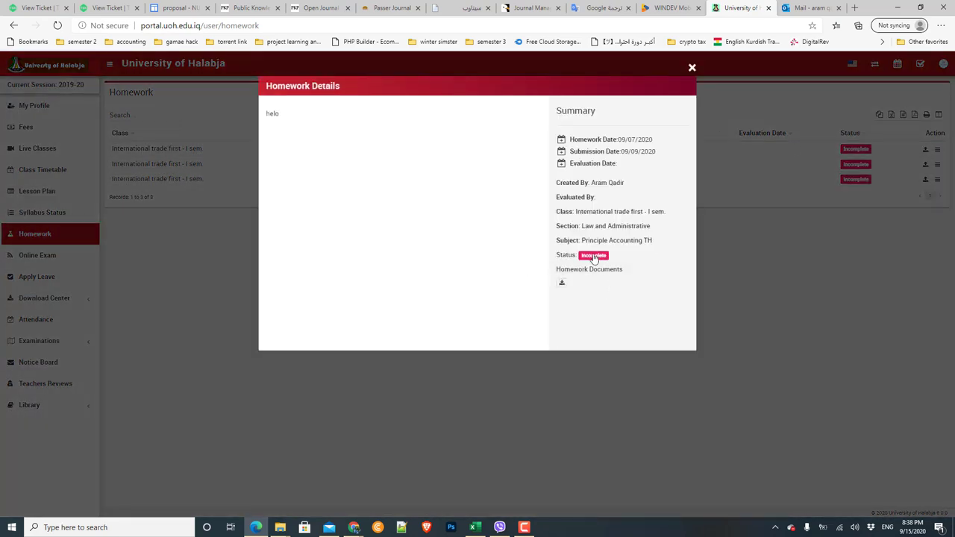
click(691, 69)
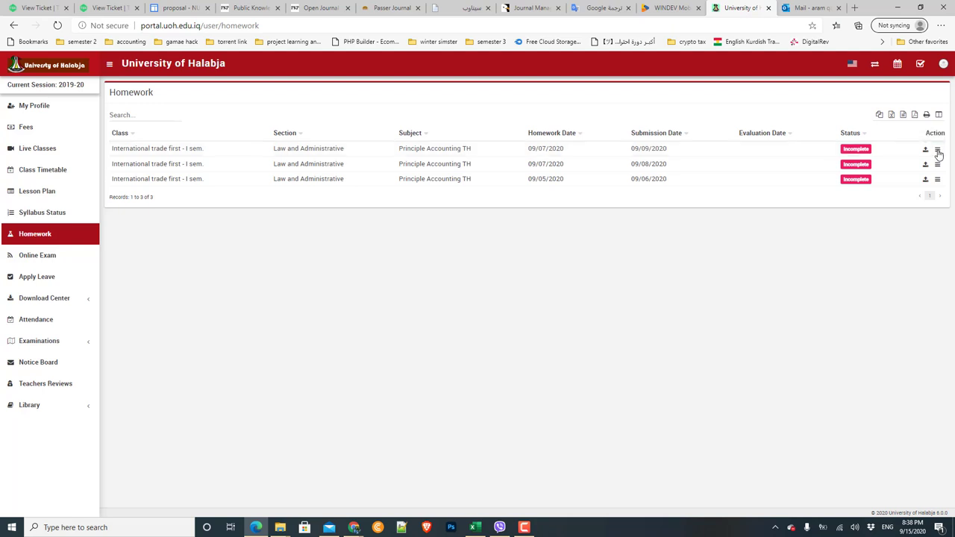
click(937, 150)
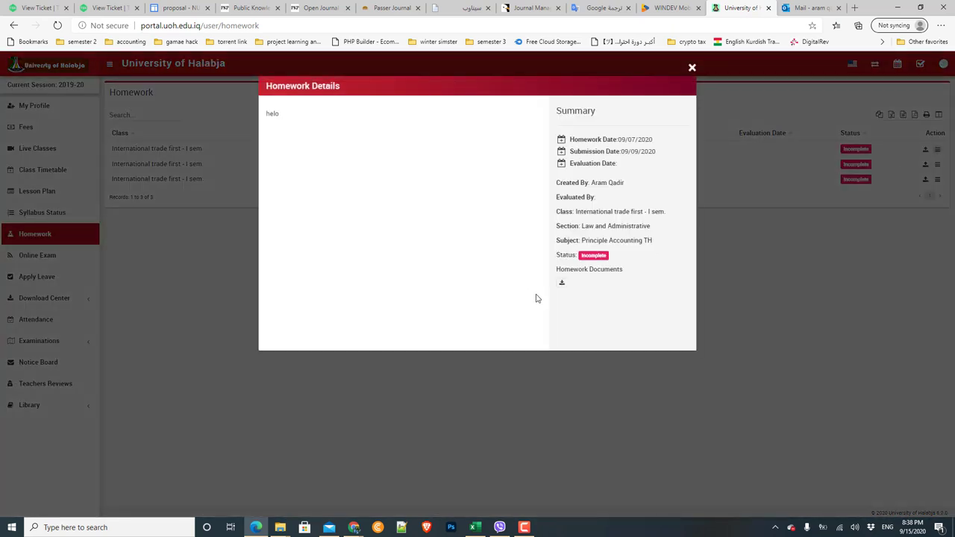
click(563, 286)
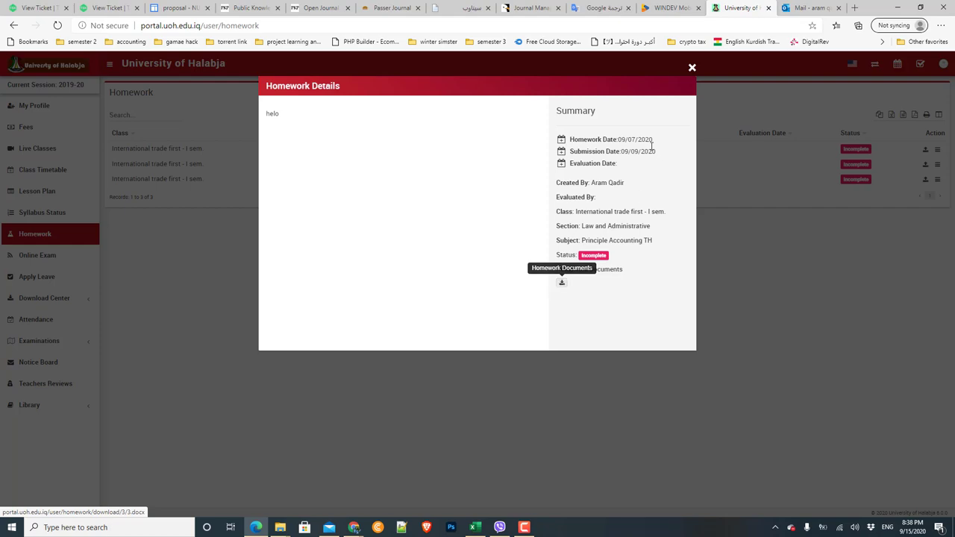
click(692, 67)
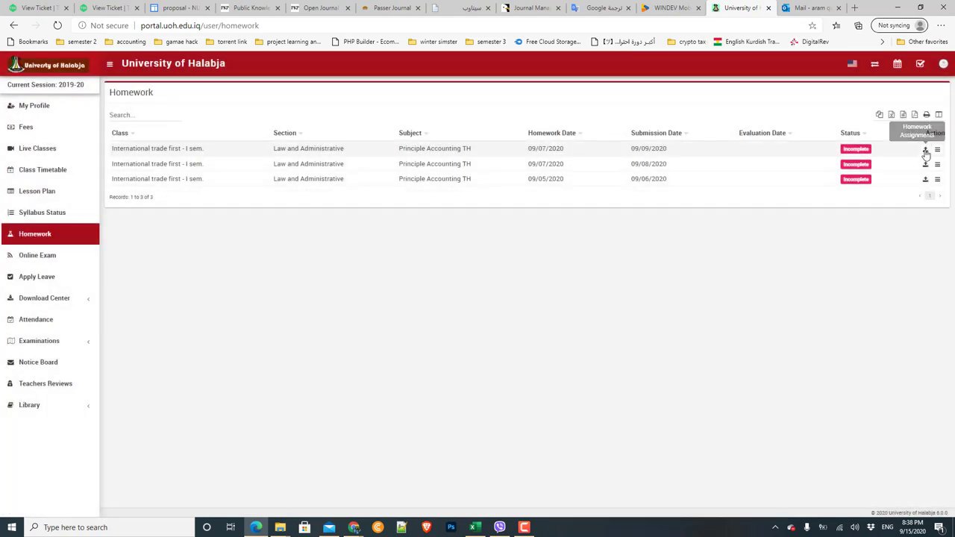
Open the first homework's submission form and write a Kurdish message with the student's full name, business department and second semester
click(925, 152)
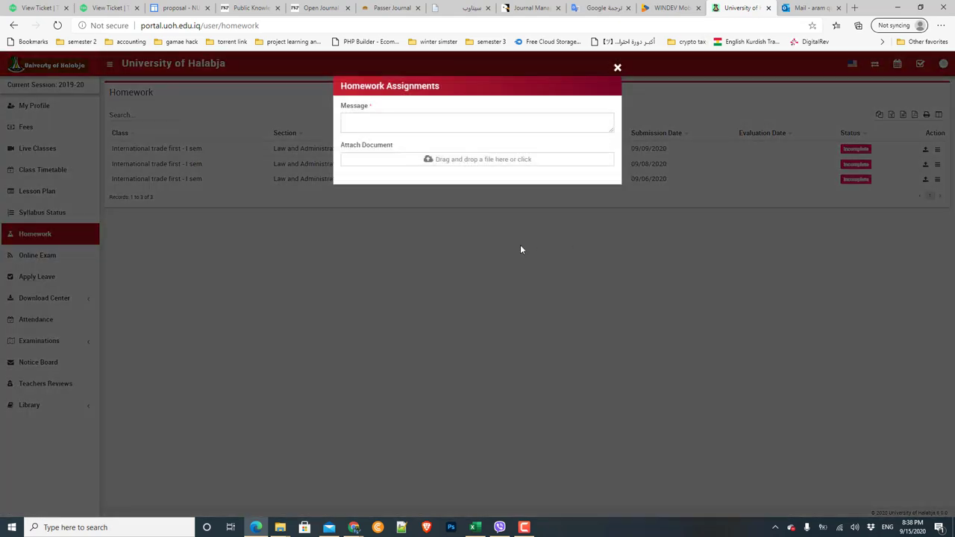
click(426, 119)
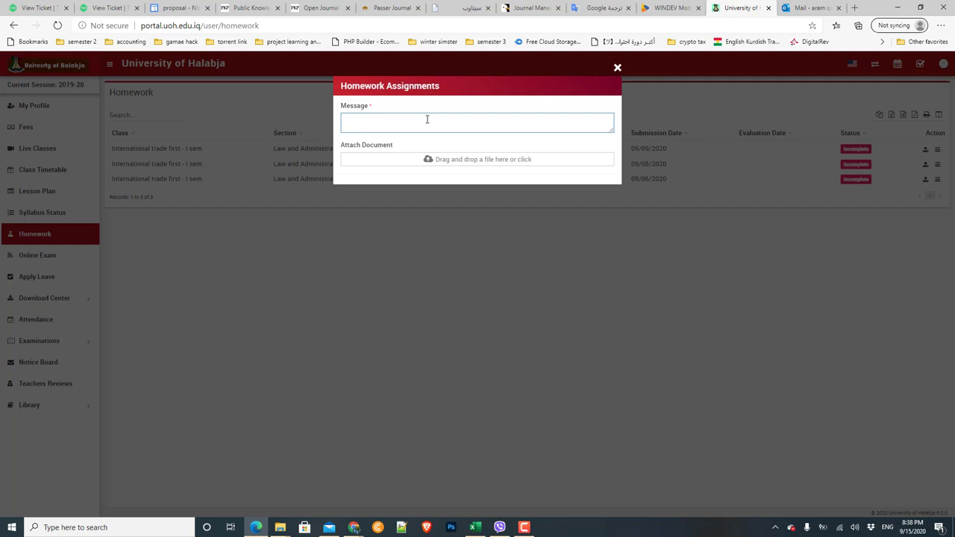
key(super+space)
key(super+space)
text(ئارام محمد)
text( امین قا)
text(در)
text( بەشی بازر)
text(گانی)
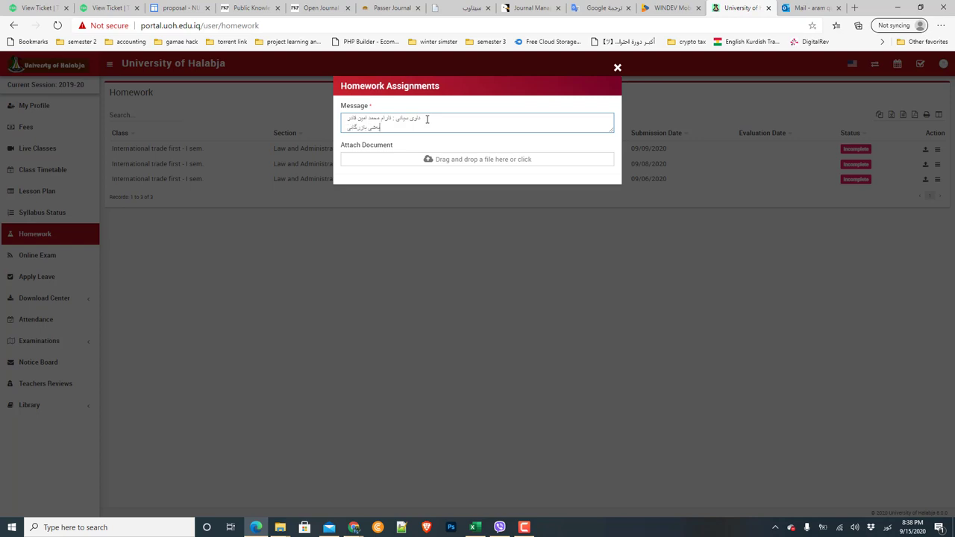
text( - سیمستەری دووەم)
key(Return)
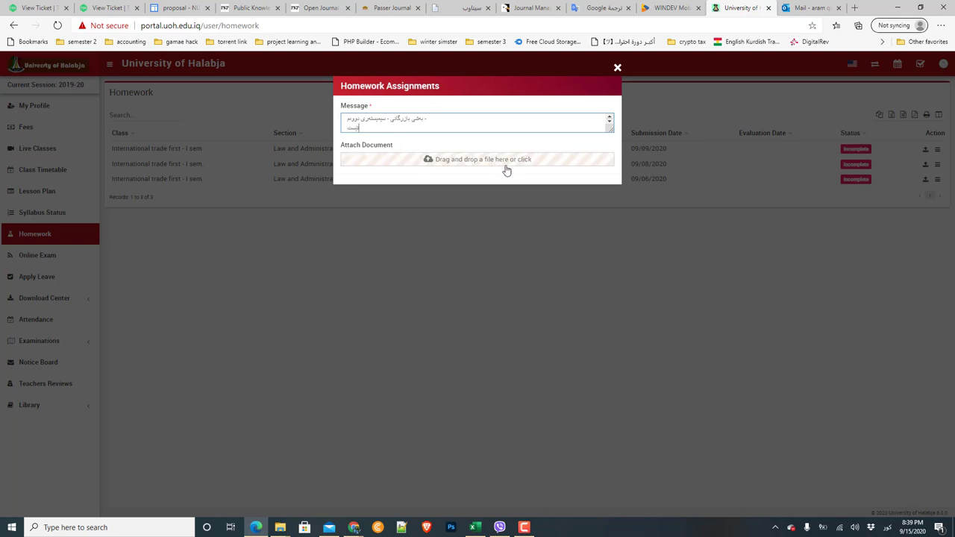
Attach the Desktop file named with the admission number plus '-home1.docx' to the submission form
click(462, 164)
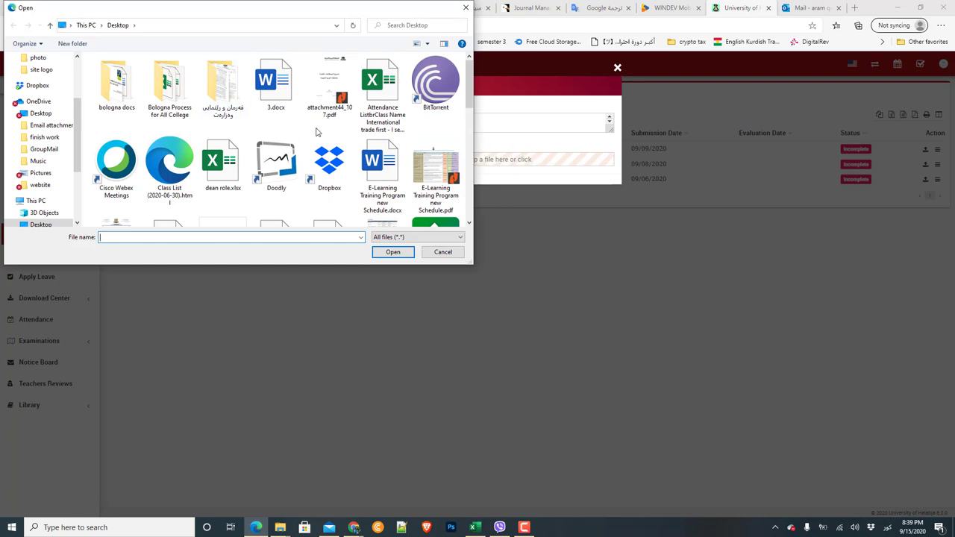
drag(471, 100, 469, 132)
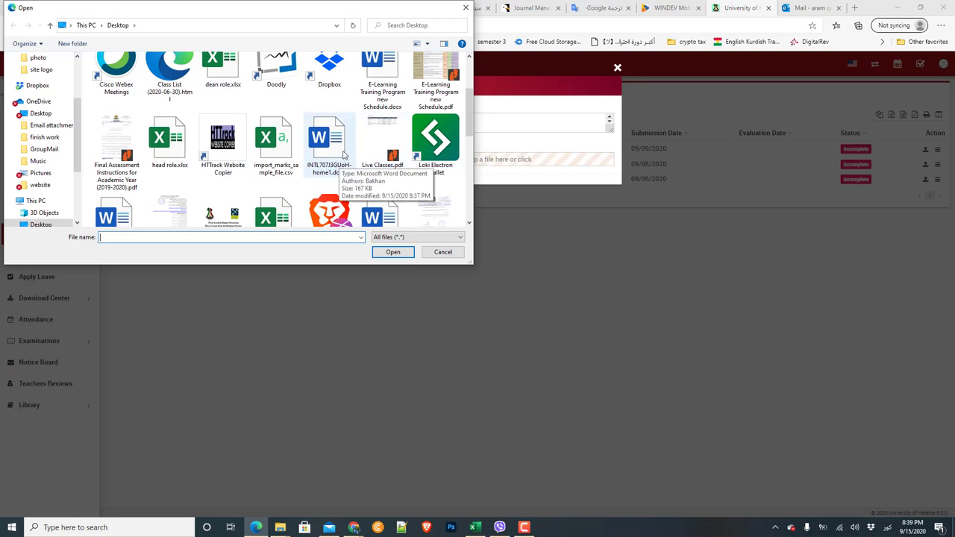
click(343, 155)
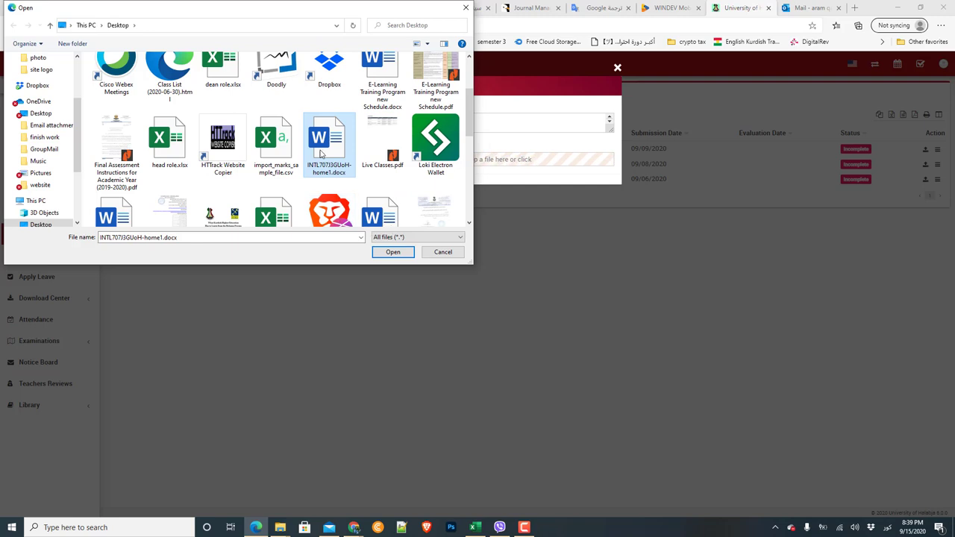
click(393, 251)
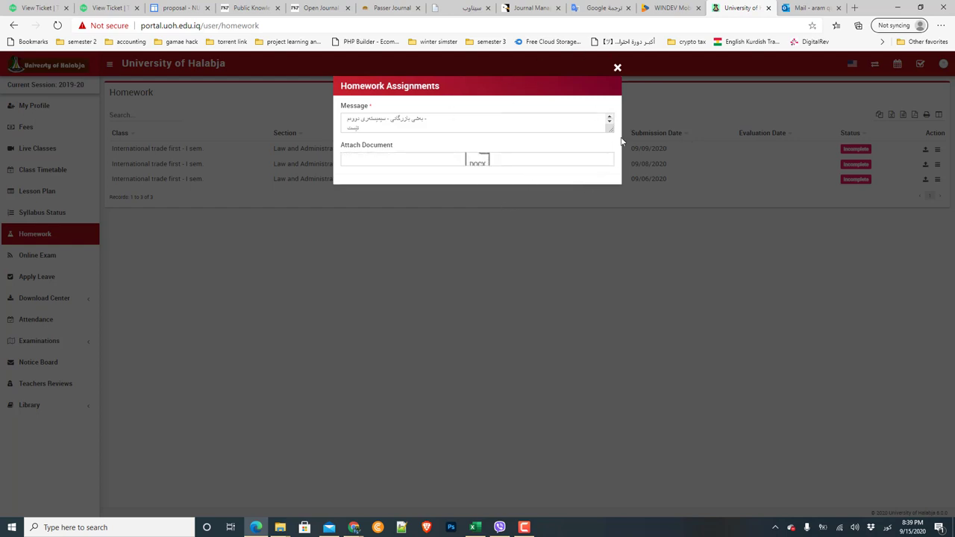
Close the Homework Assignments form, reopen it and close it again
click(617, 68)
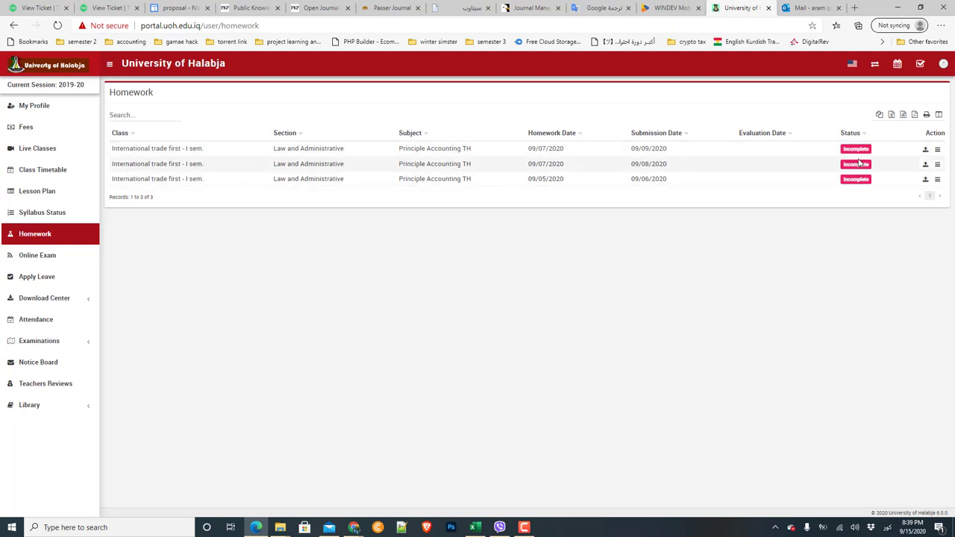
click(925, 149)
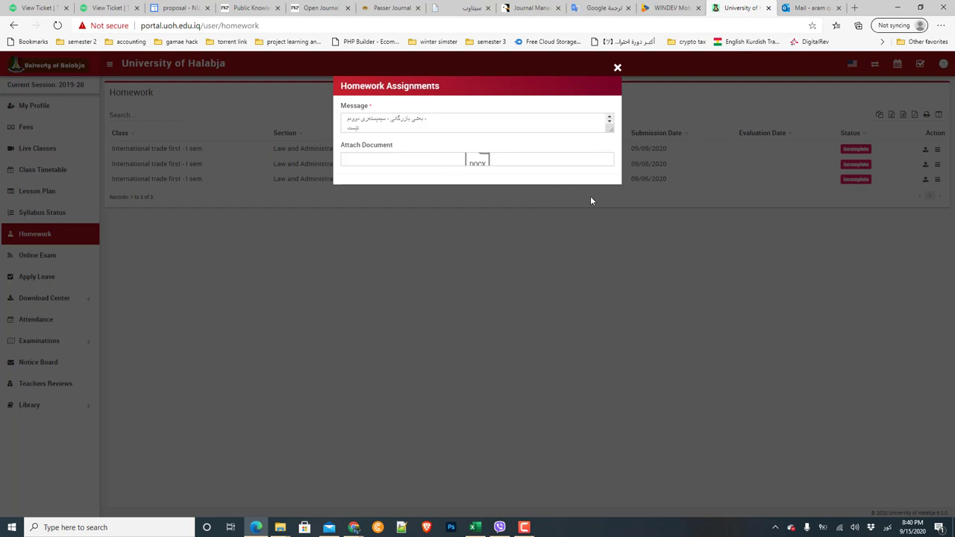
click(616, 67)
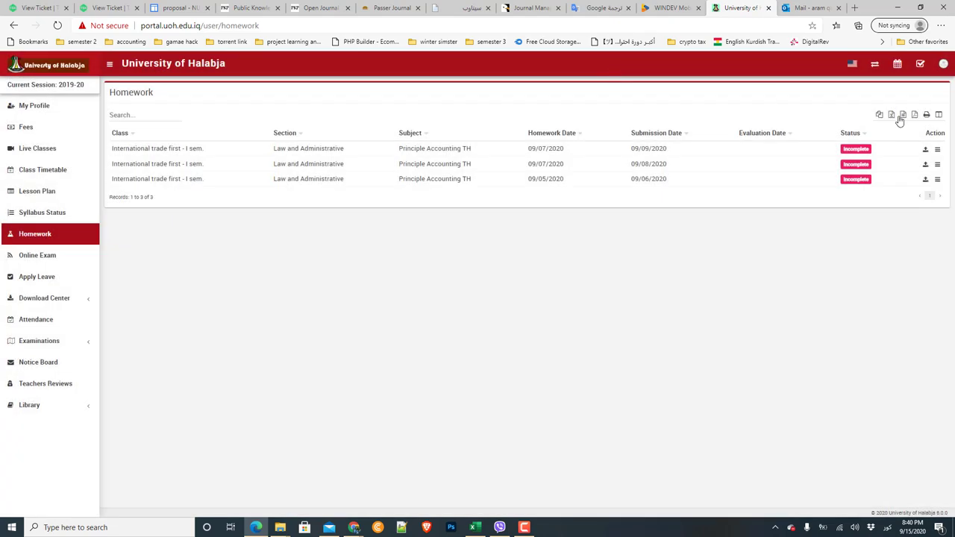
Check the first homework's Submission Date in Homework Details, then close the details
click(937, 148)
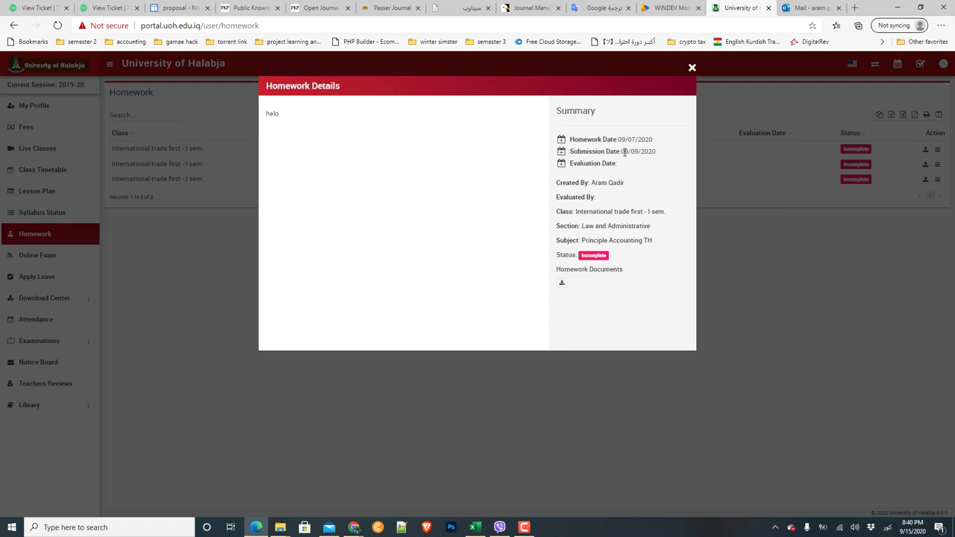
drag(622, 151, 636, 153)
mouse_move(909, 531)
click(626, 152)
click(690, 70)
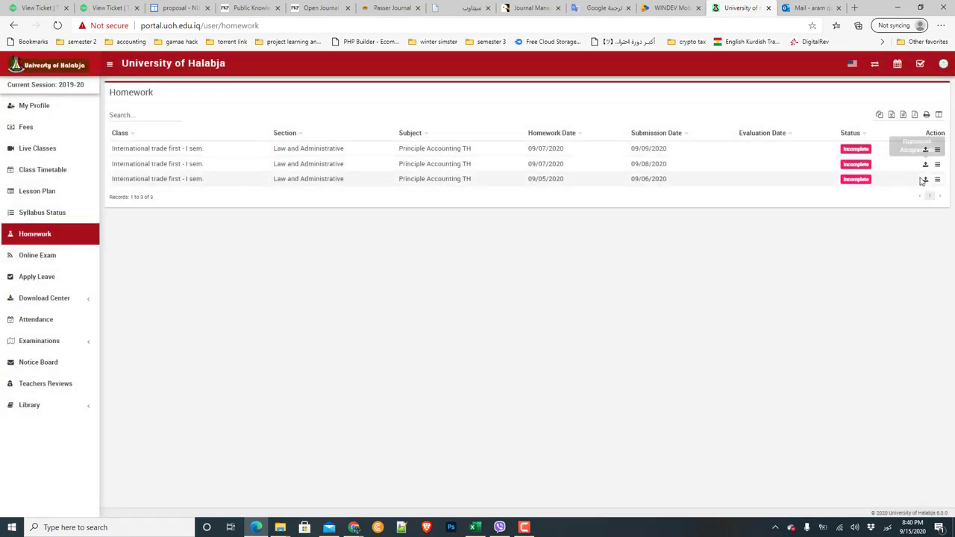
click(925, 150)
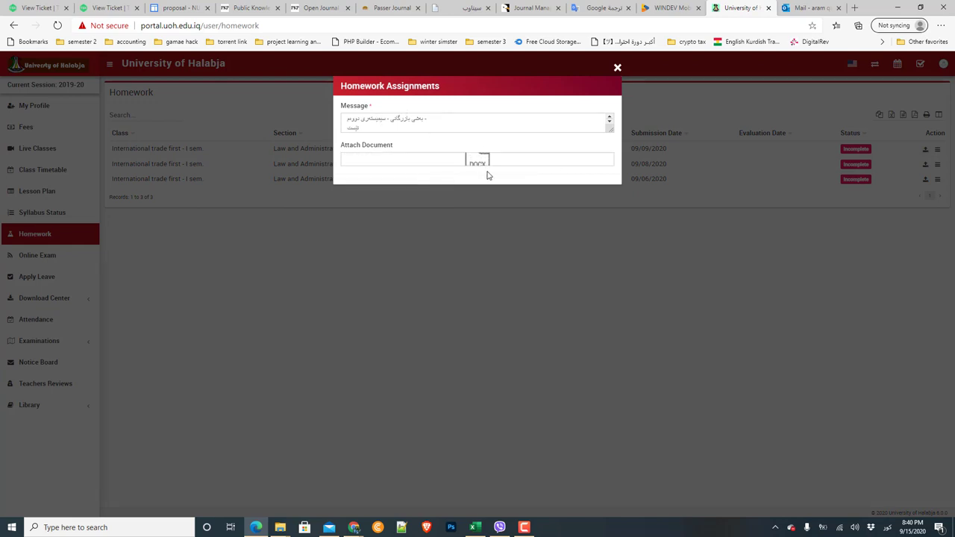
click(618, 69)
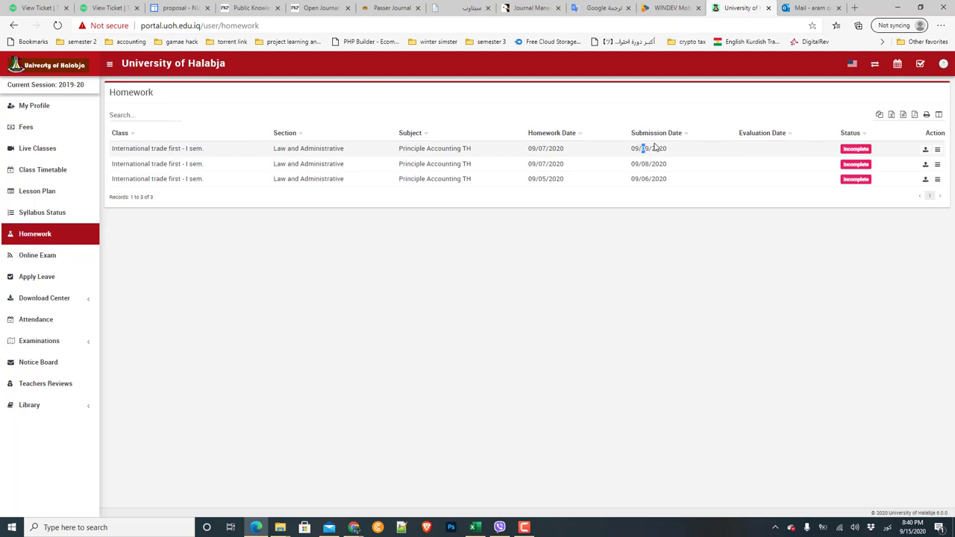
drag(644, 147, 643, 134)
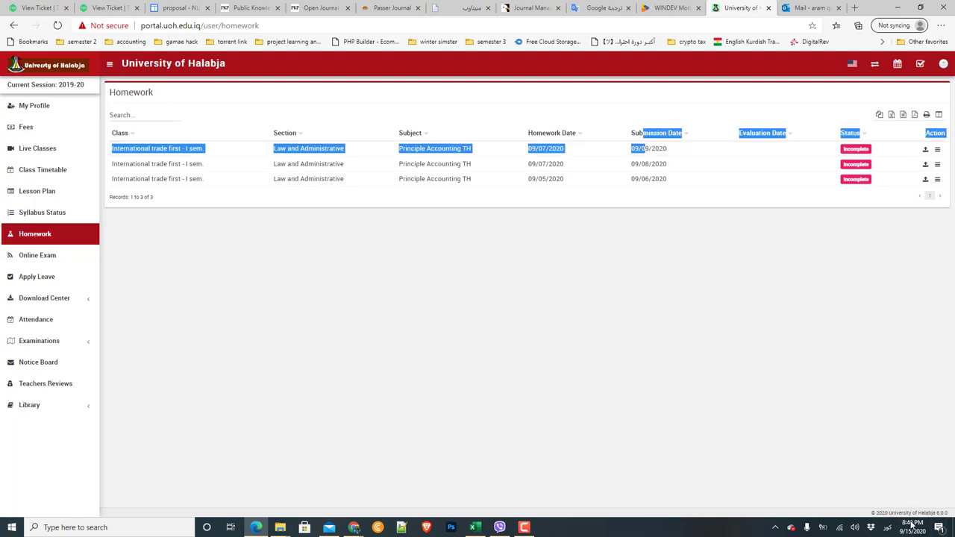
click(624, 166)
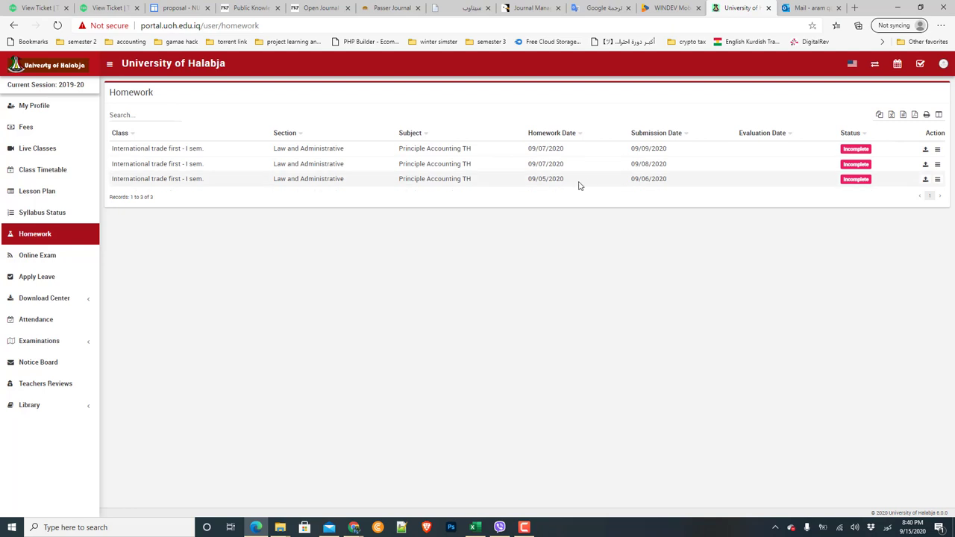
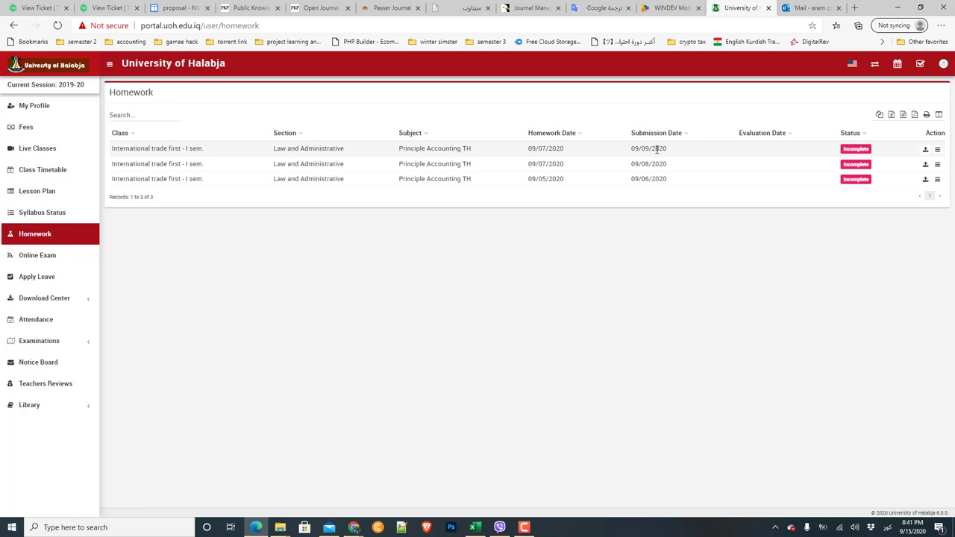
Attach a .docx file in the first homework's submission form, then close the form
click(925, 150)
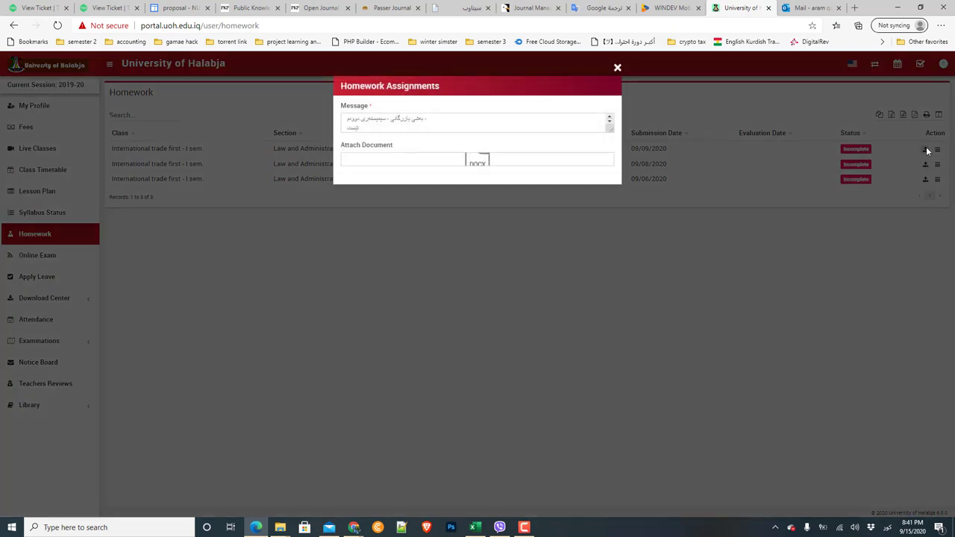
drag(523, 187, 461, 155)
click(613, 69)
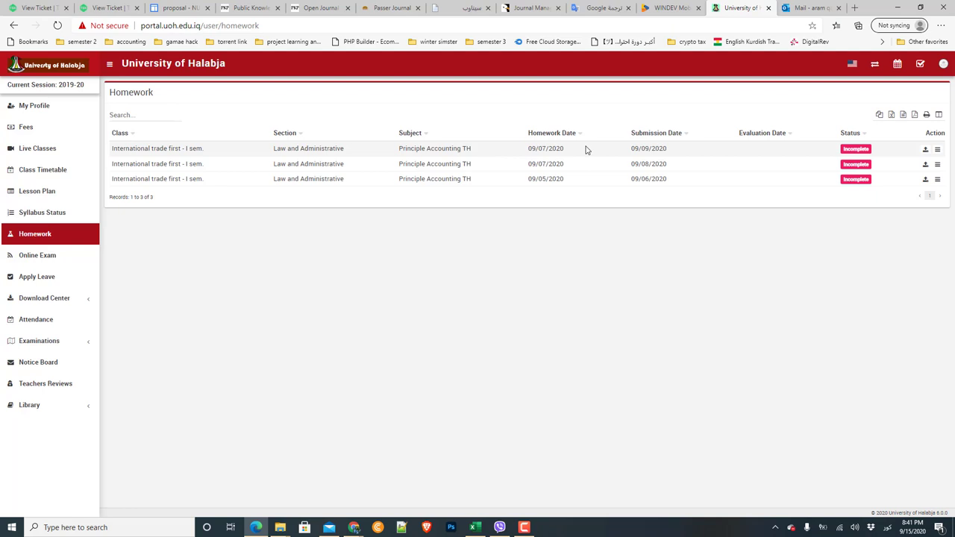
Export the homework list as Homework.pdf, view the downloaded PDF, and close it
click(914, 115)
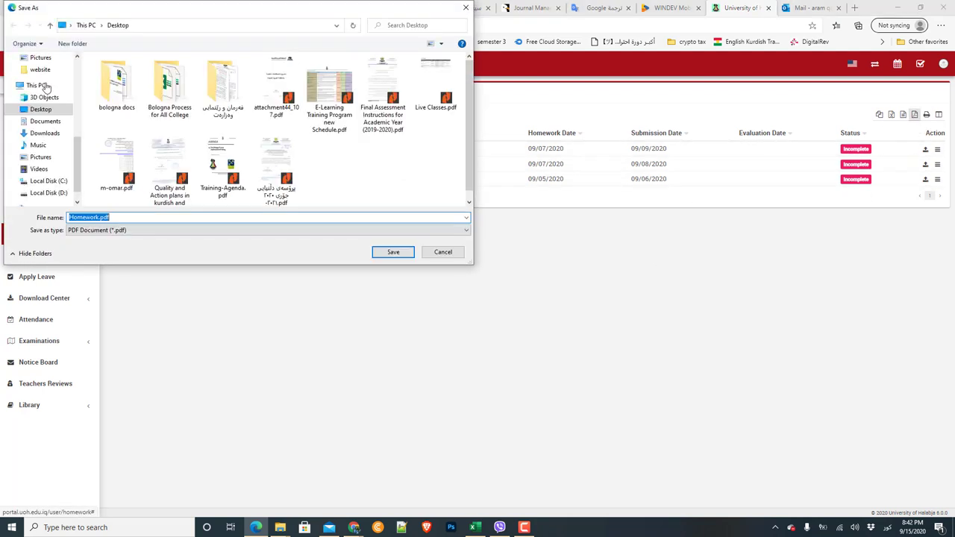
click(390, 251)
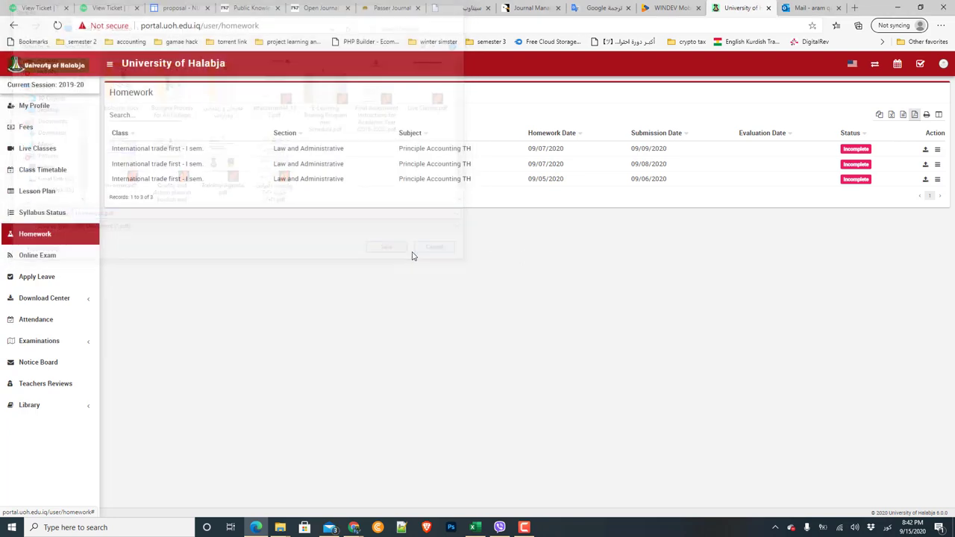
click(915, 116)
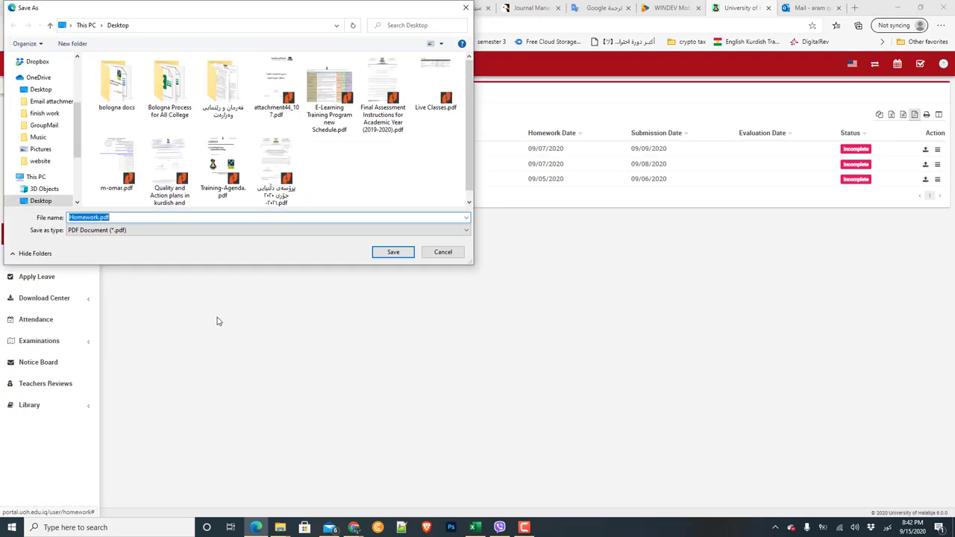
click(393, 252)
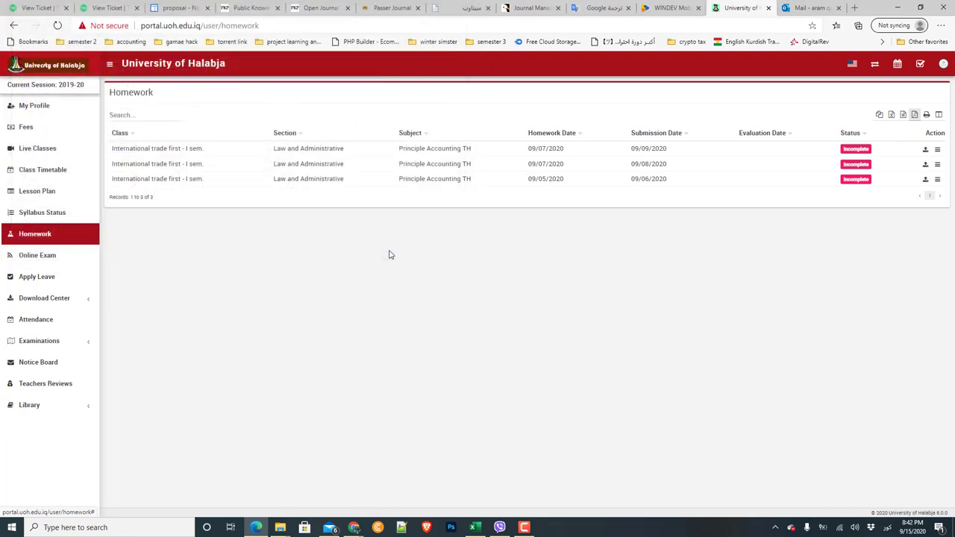
click(32, 509)
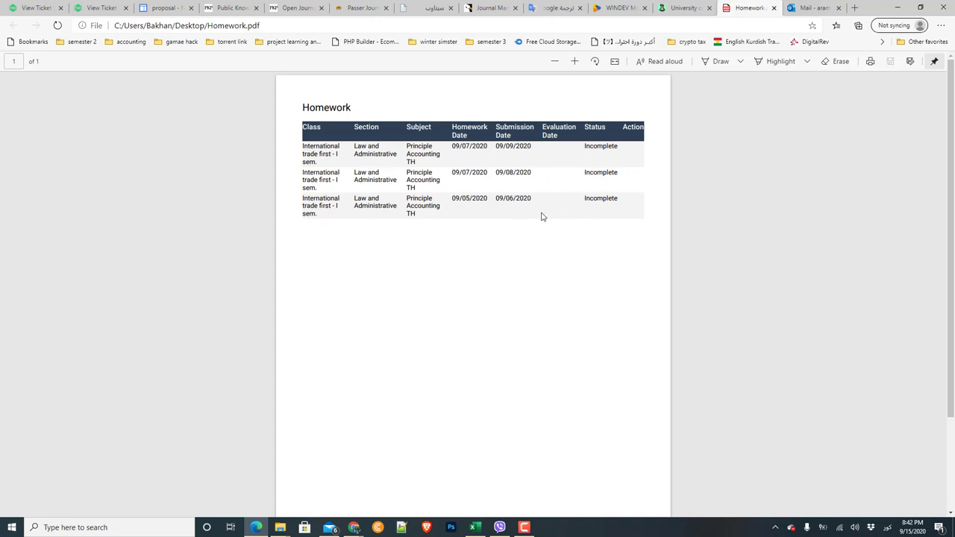
click(774, 9)
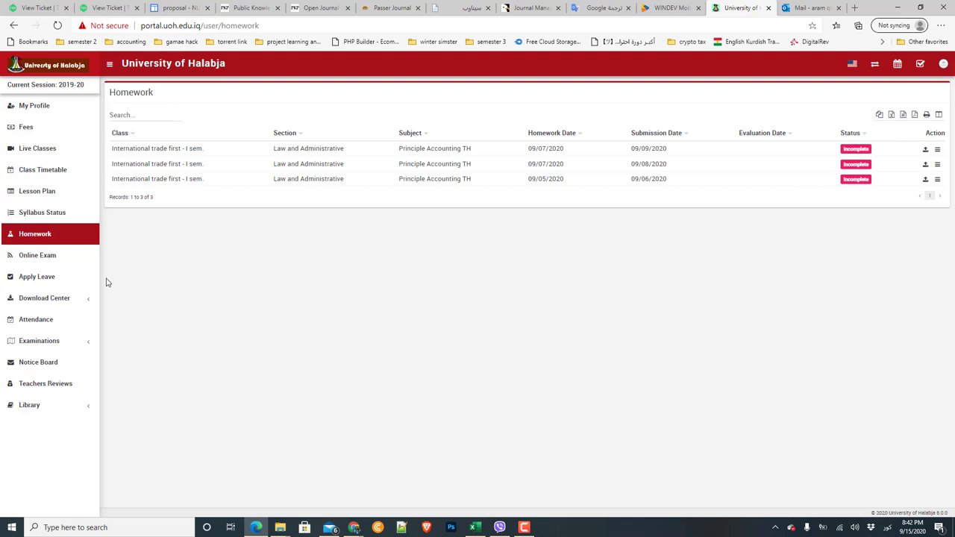
From Online Exam, switch the class to International trade First - II sem., then go to Apply Leave
click(39, 258)
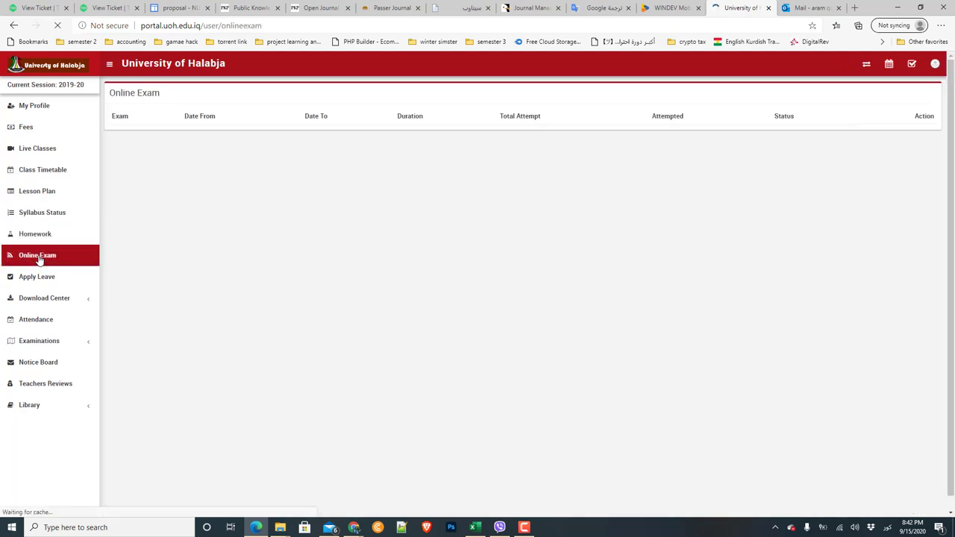
click(877, 64)
click(362, 147)
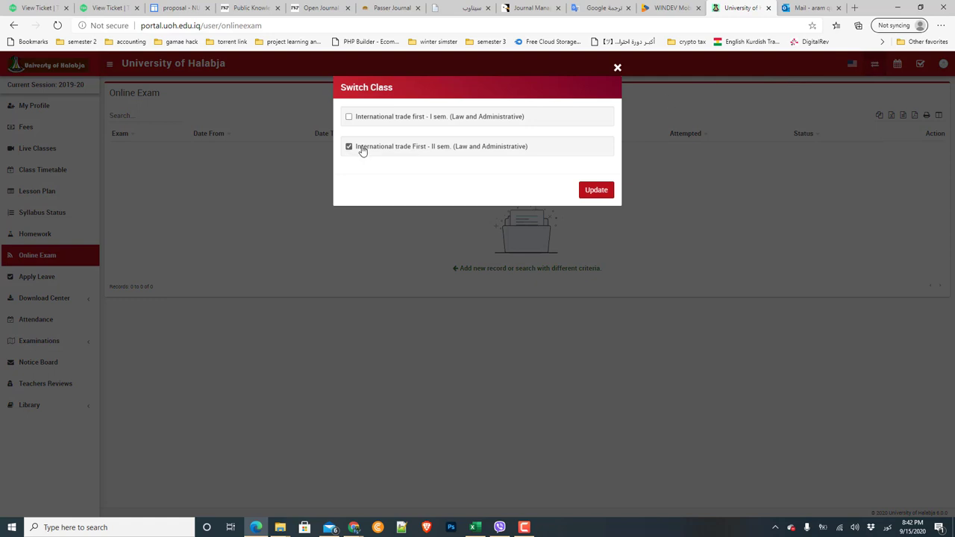
click(596, 190)
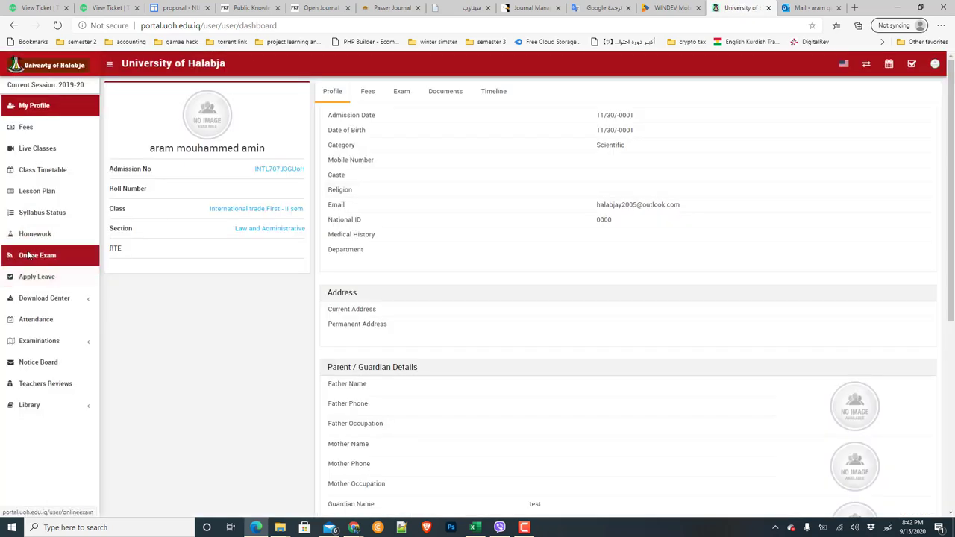
click(29, 255)
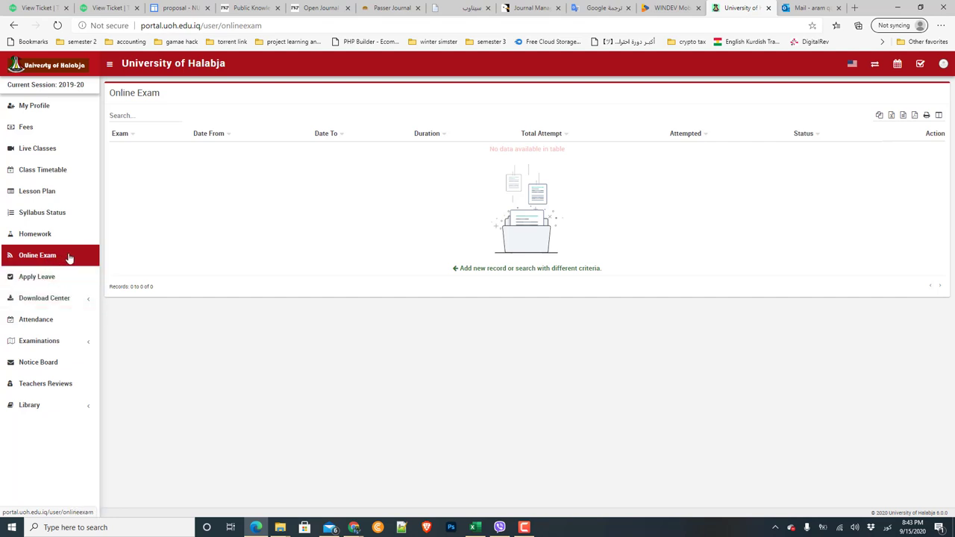
click(47, 282)
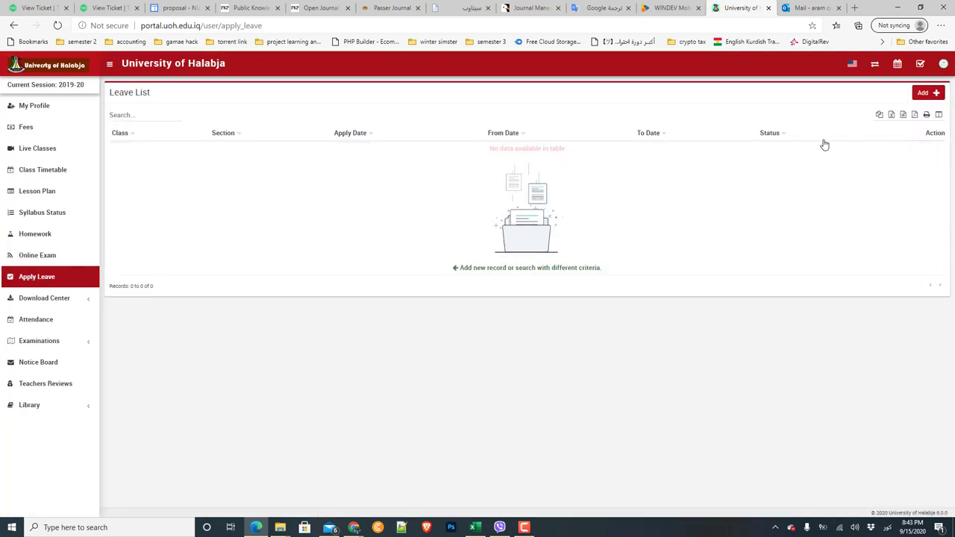
Start a new leave request for International trade First - II sem., from 09/01/2020 to 09/16/2020
click(928, 92)
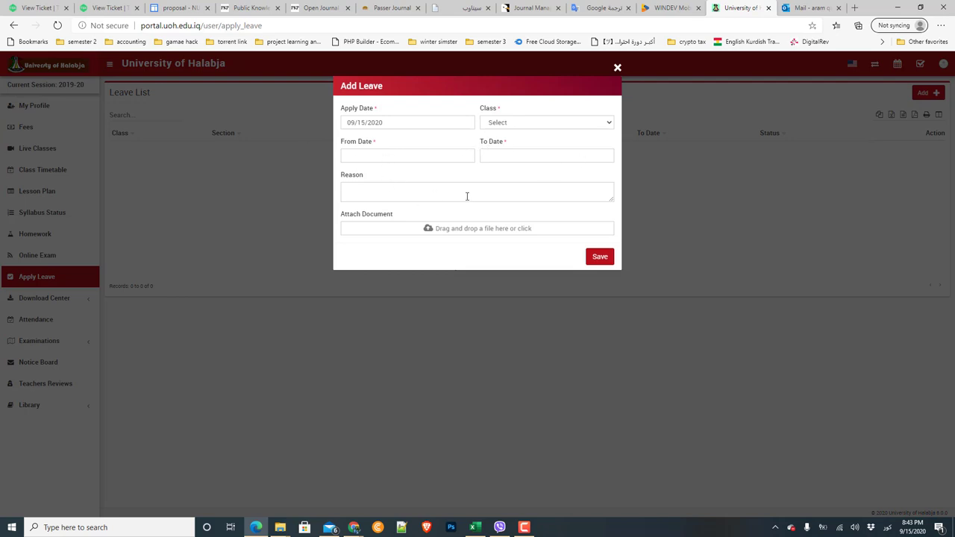
click(531, 123)
click(514, 169)
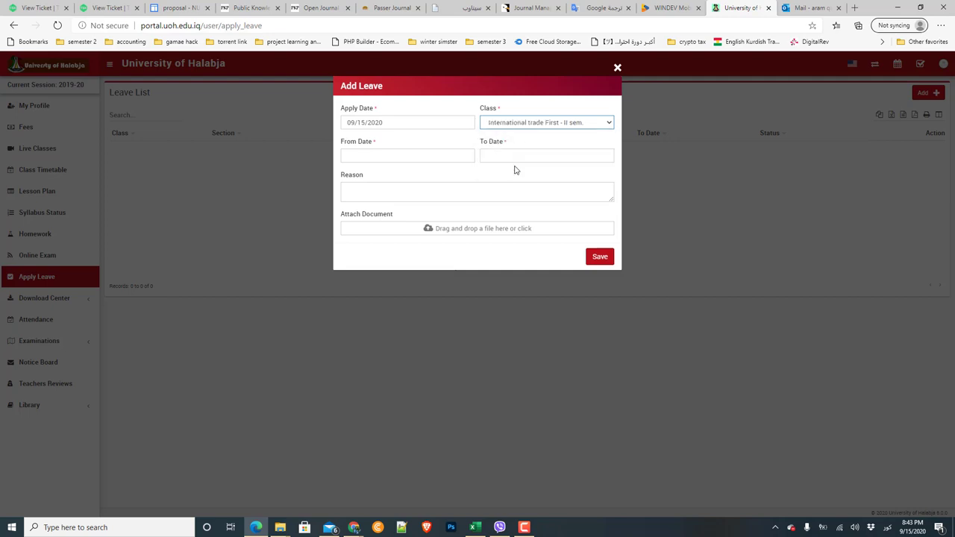
click(389, 153)
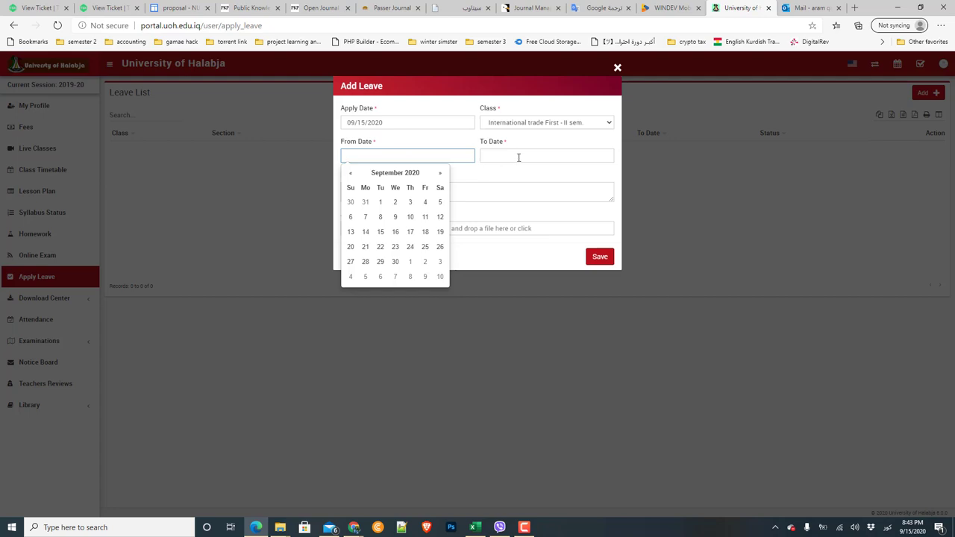
click(492, 179)
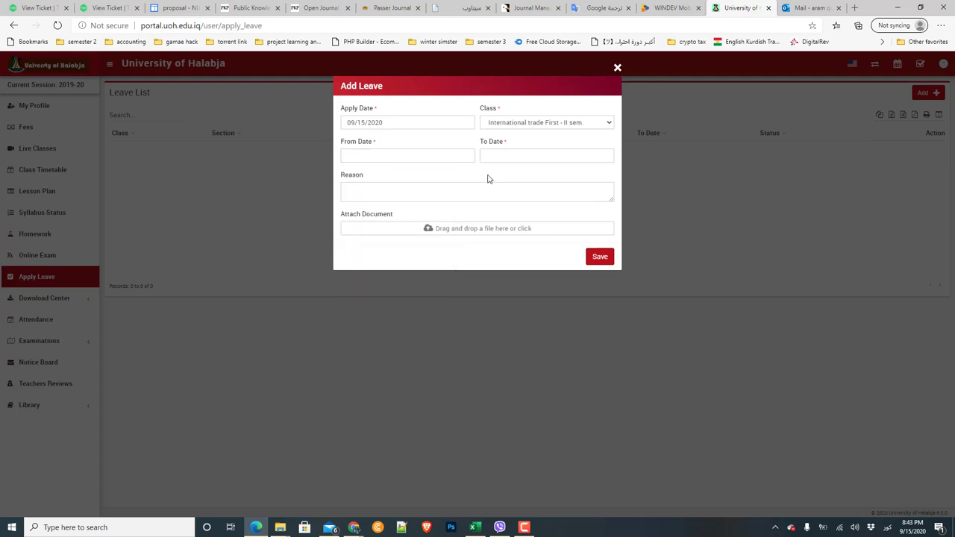
click(406, 154)
click(379, 201)
click(548, 154)
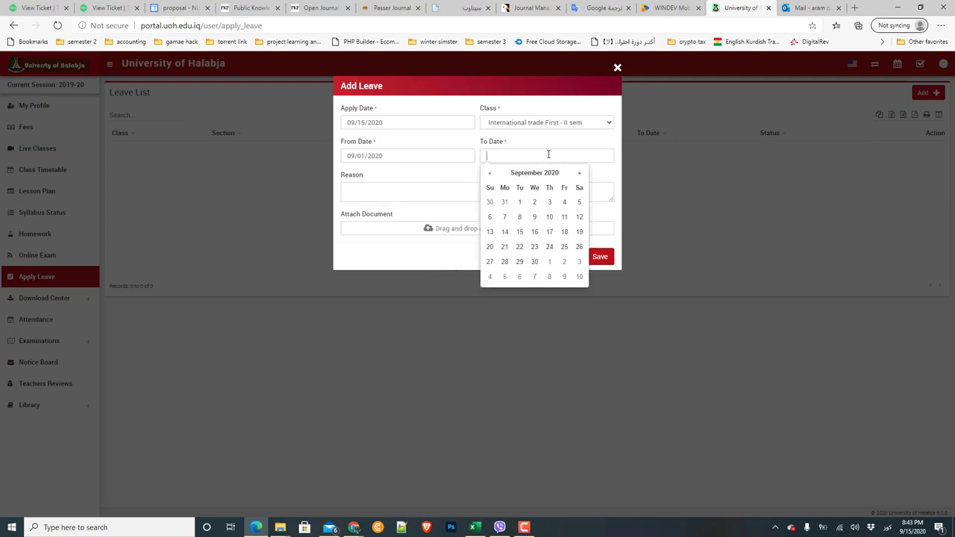
click(534, 231)
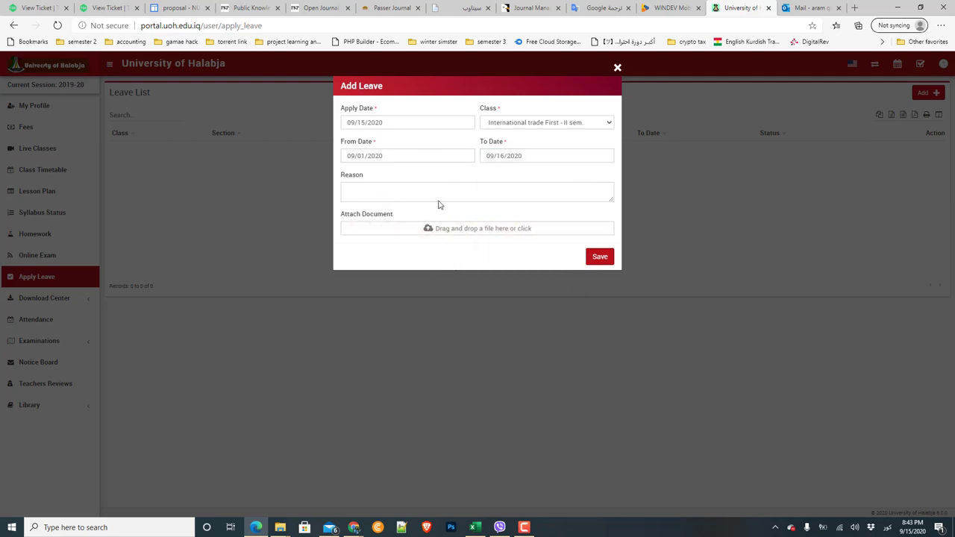
Attach 3.docx to the leave request and save it
click(399, 192)
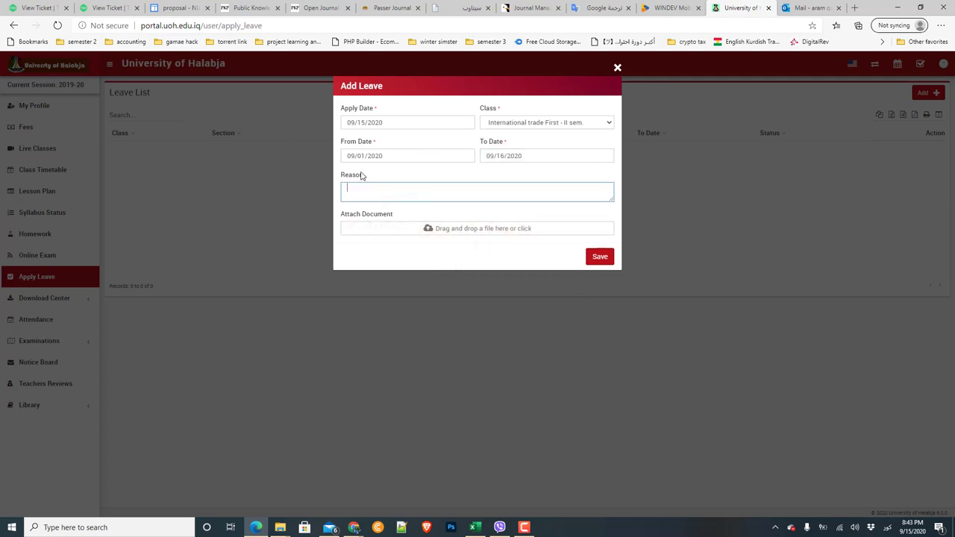
click(469, 231)
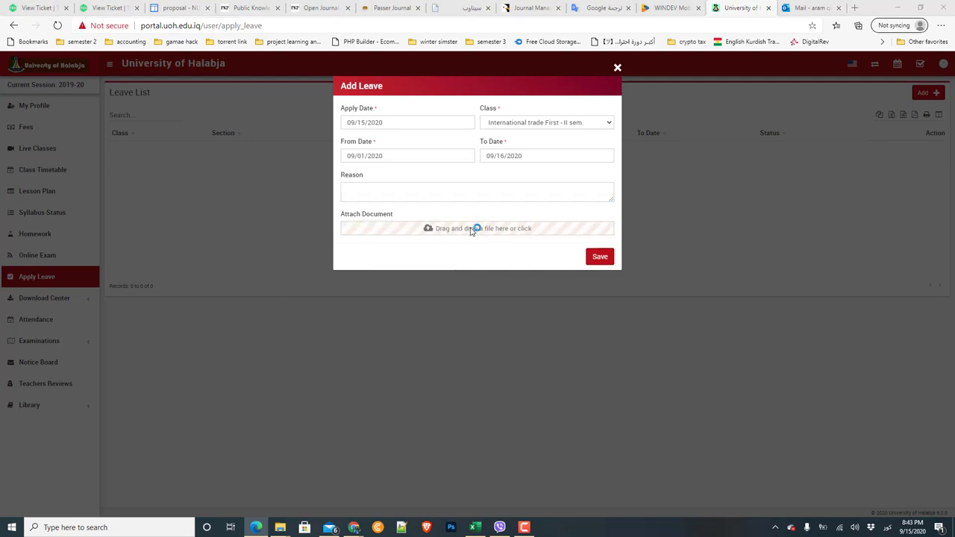
click(276, 83)
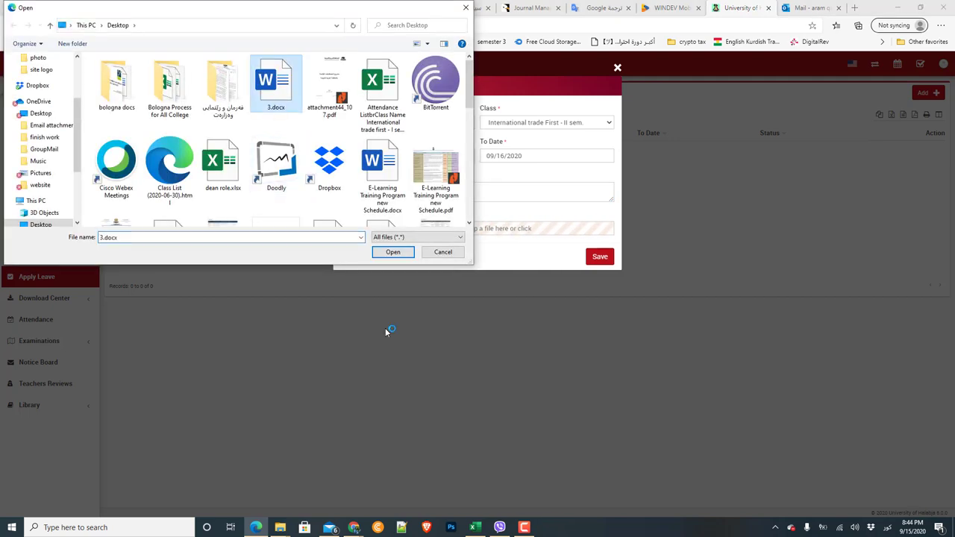
click(393, 253)
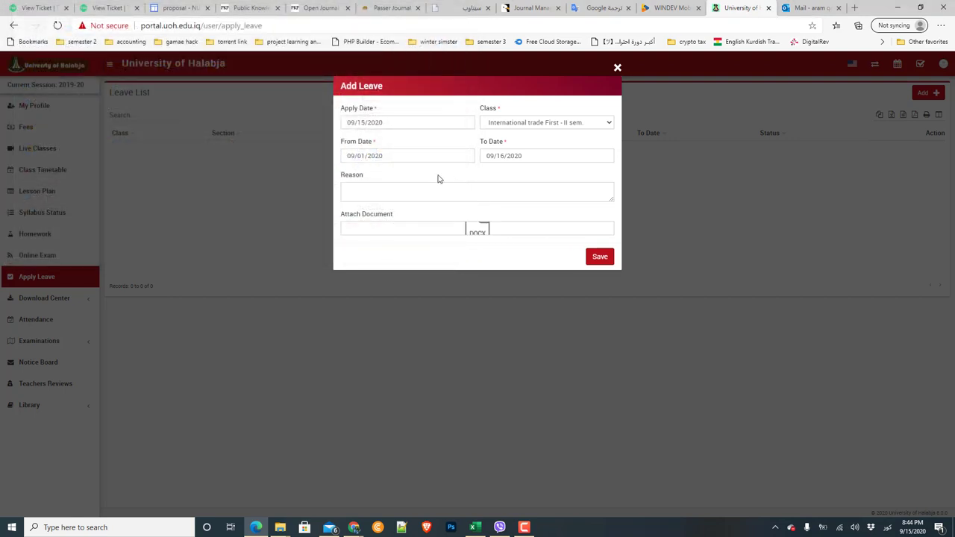
click(596, 259)
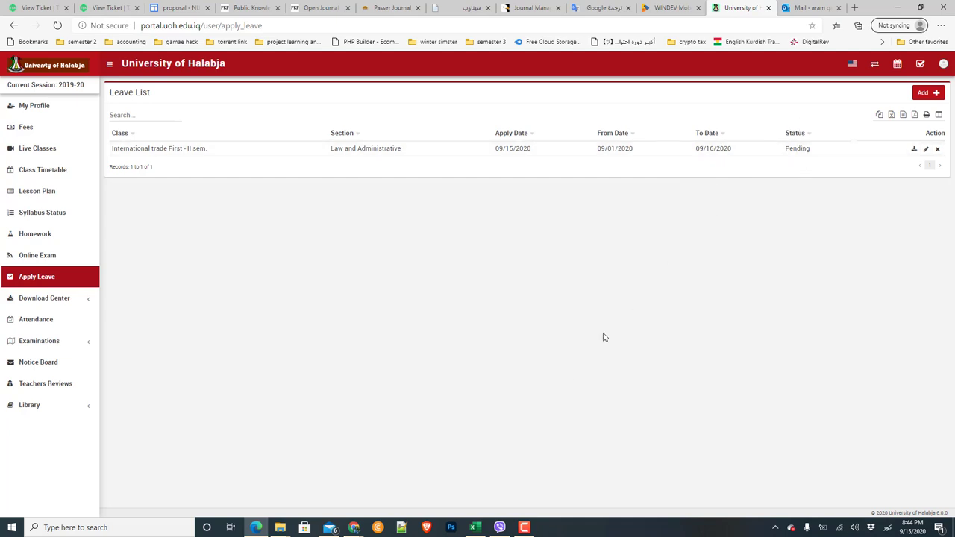
In the admin window, open Human Resource > Apply Leave and sort the empty staff leave list by Staff
mouse_move(355, 528)
click(410, 492)
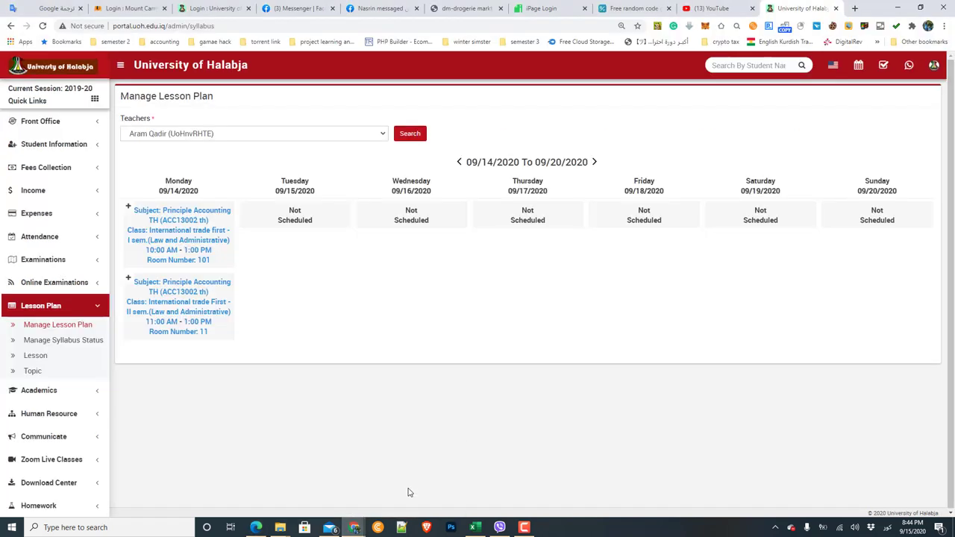
click(79, 309)
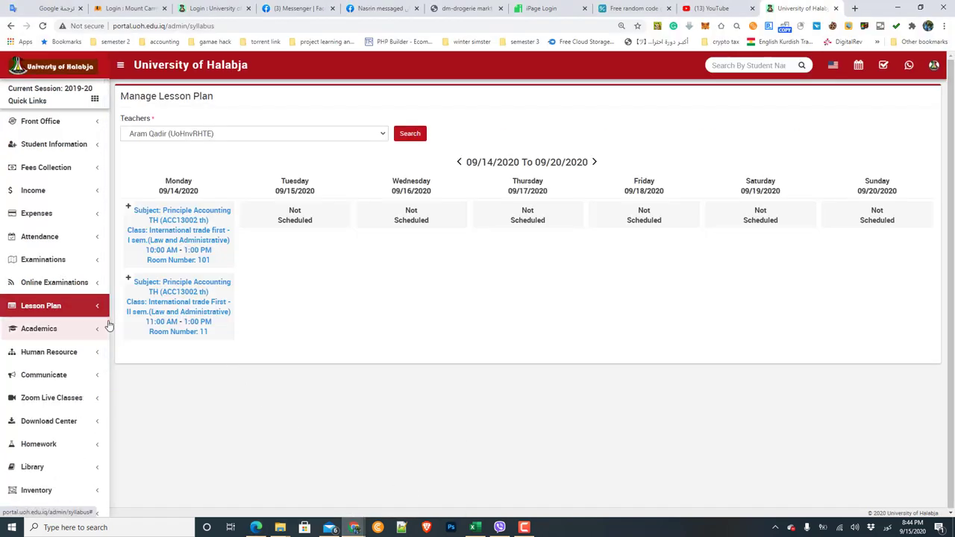
click(95, 350)
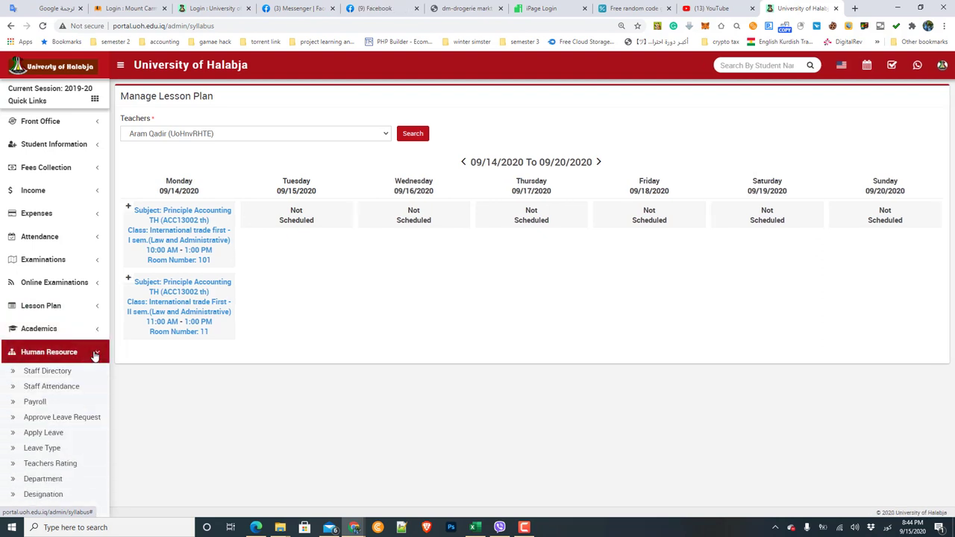
click(60, 432)
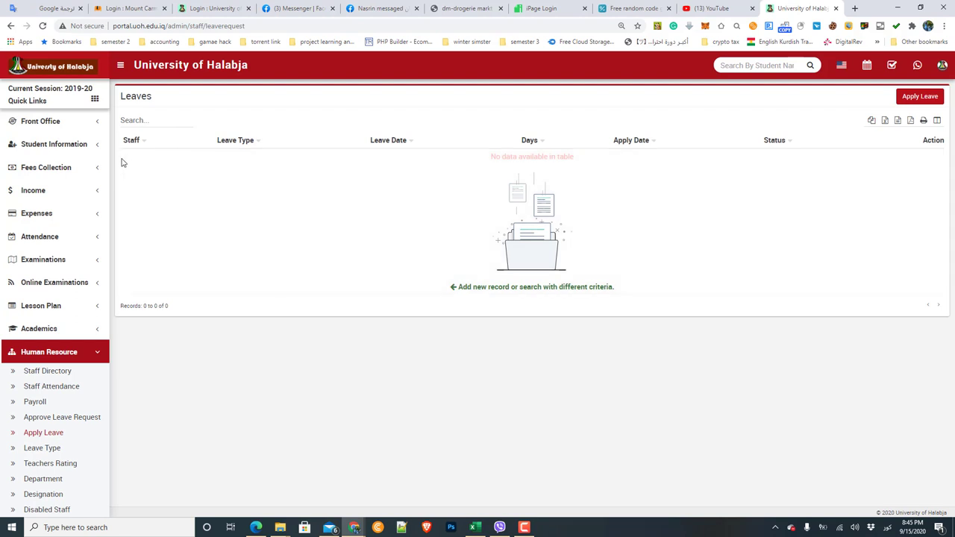
click(142, 141)
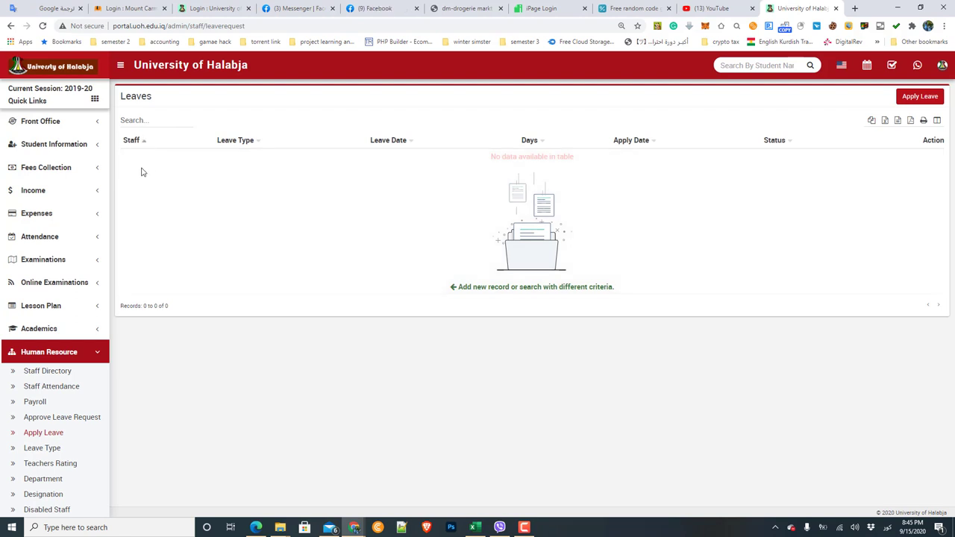
click(82, 352)
Expand and collapse Student Information, then return to the student portal's Leave List window
click(81, 144)
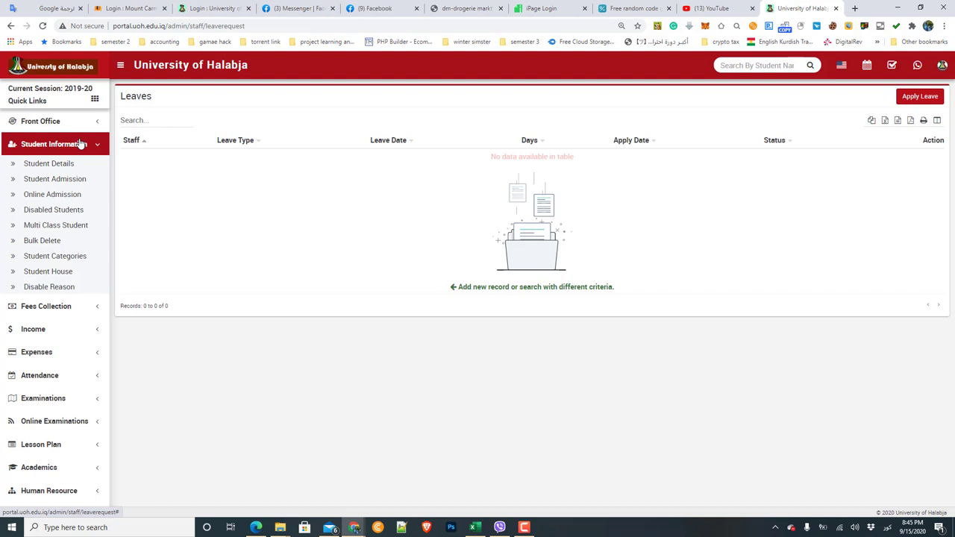
click(81, 144)
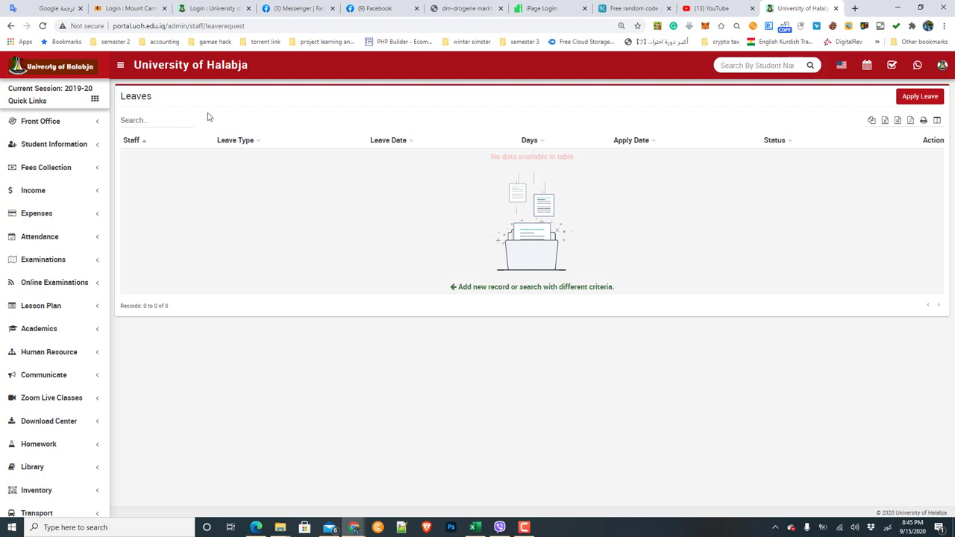
click(258, 527)
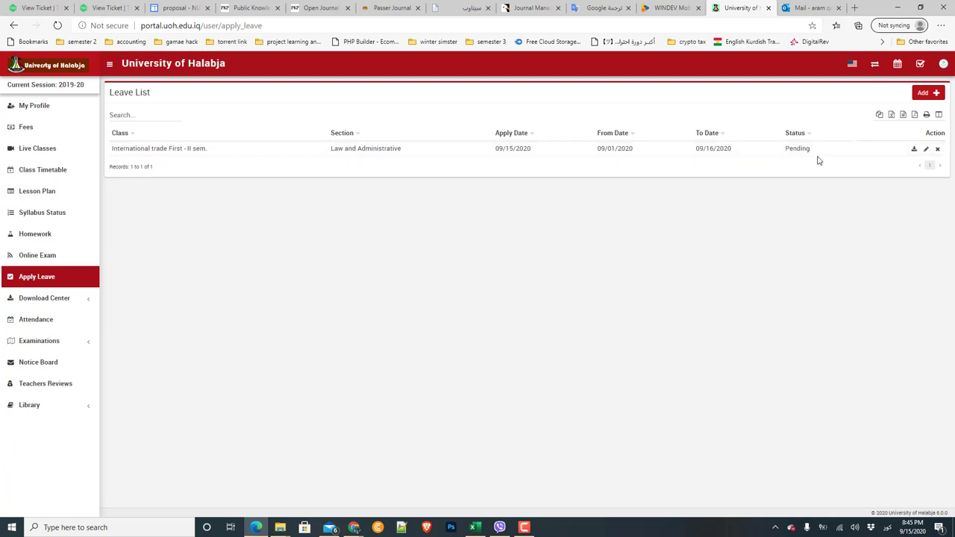
click(856, 64)
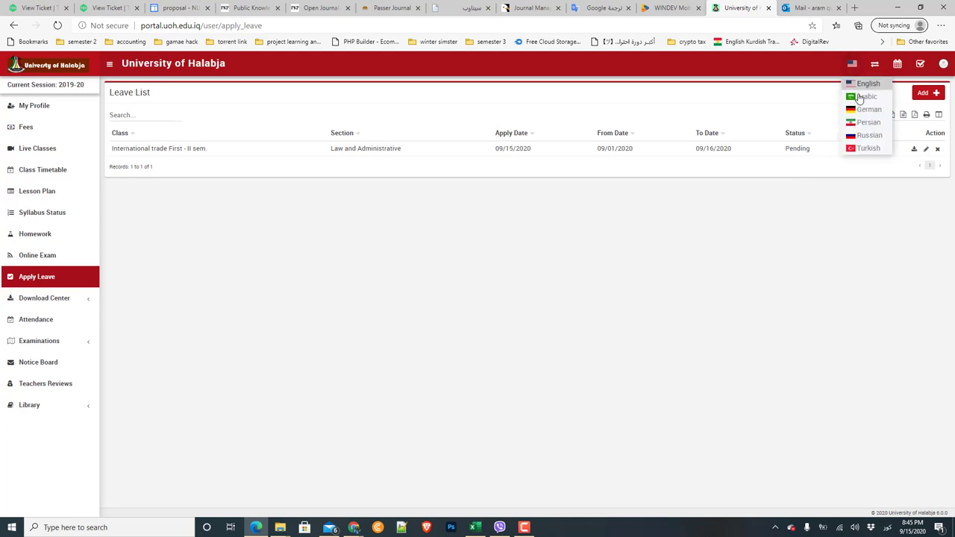
click(859, 97)
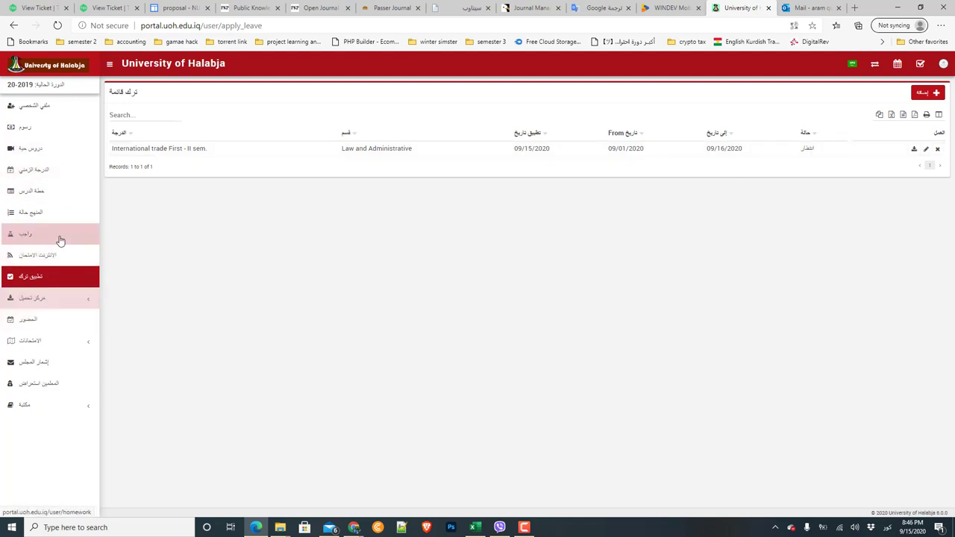
click(851, 65)
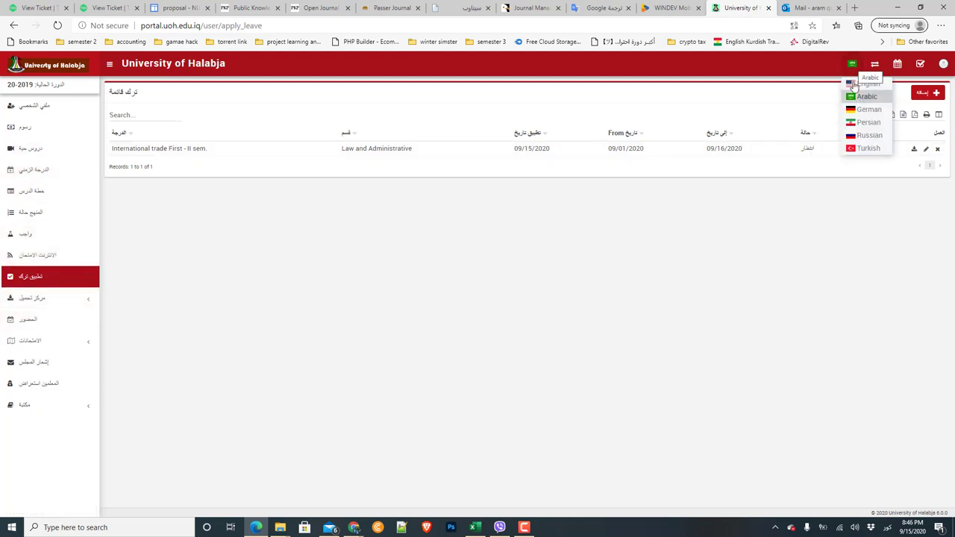
click(854, 85)
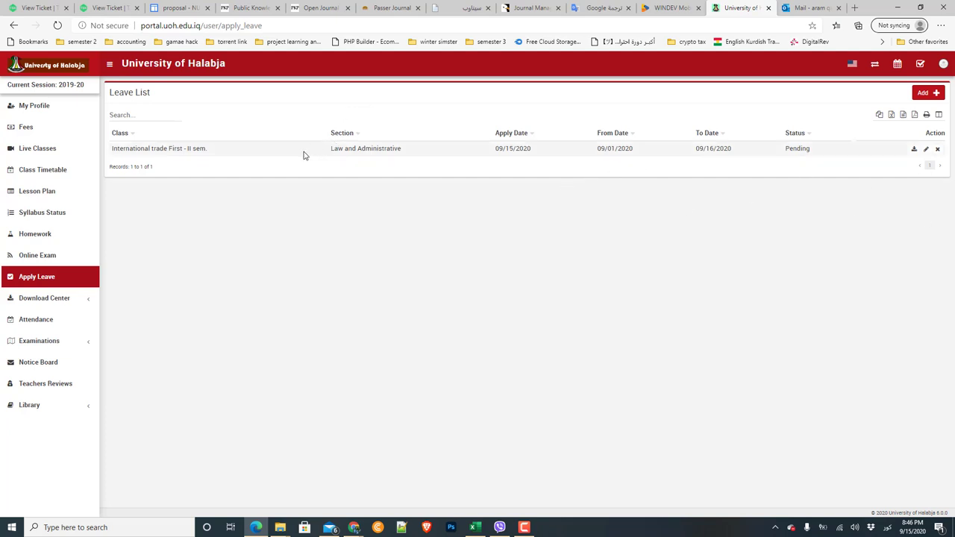
Browse the Download Center's Assignments, Study Material, Syllabus and Other Downloads lists
click(52, 302)
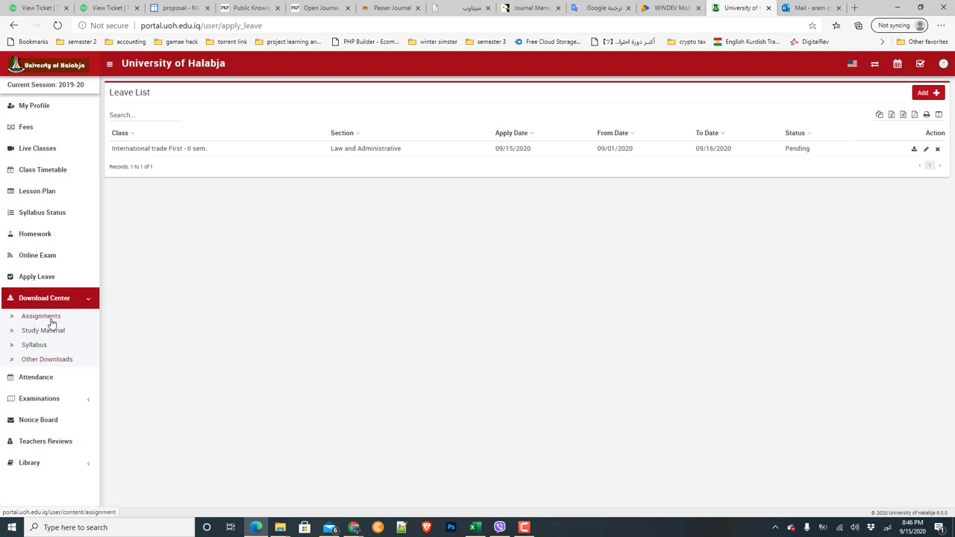
click(51, 321)
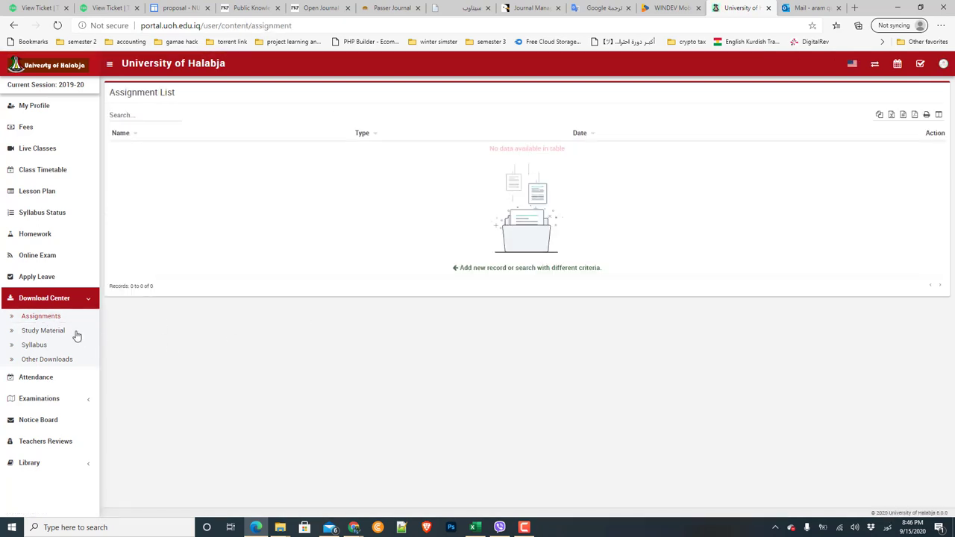
click(30, 334)
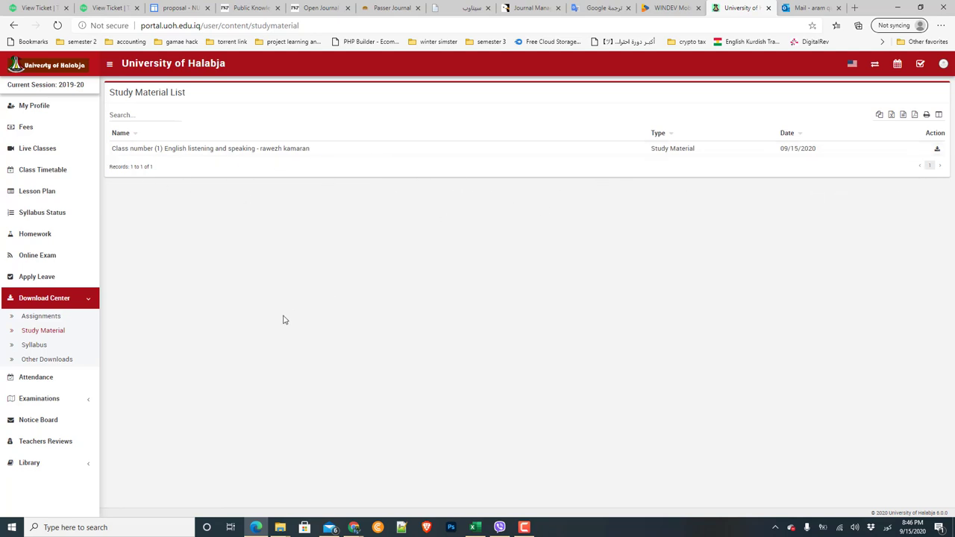
click(39, 345)
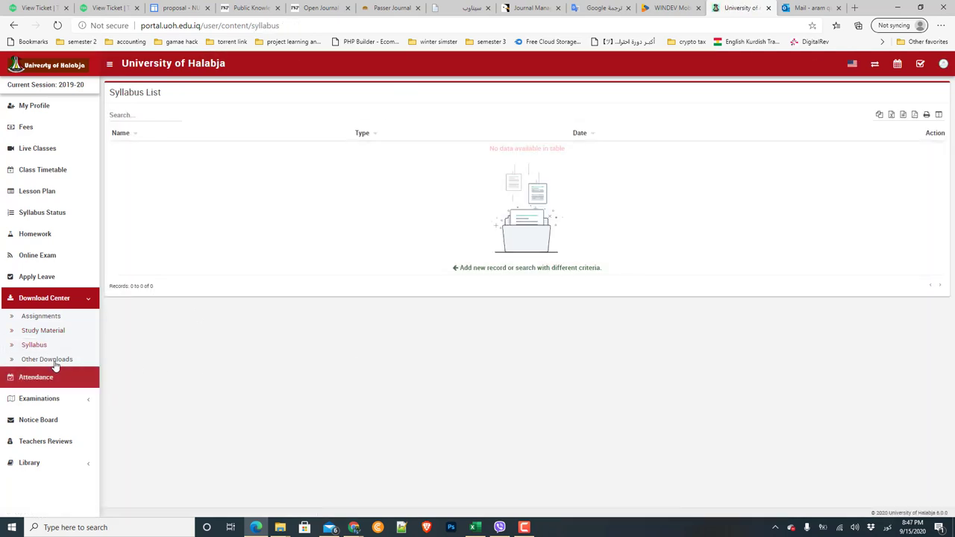
click(54, 361)
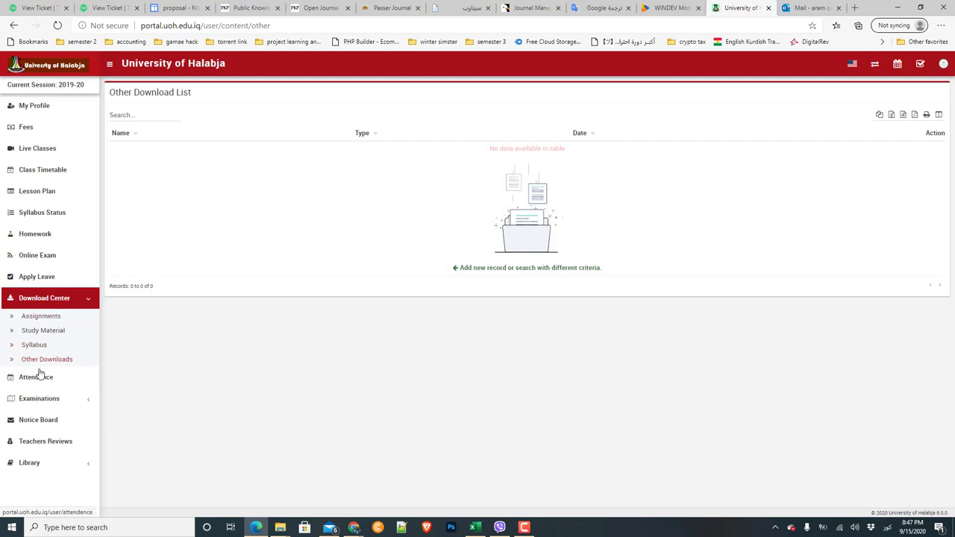
click(873, 64)
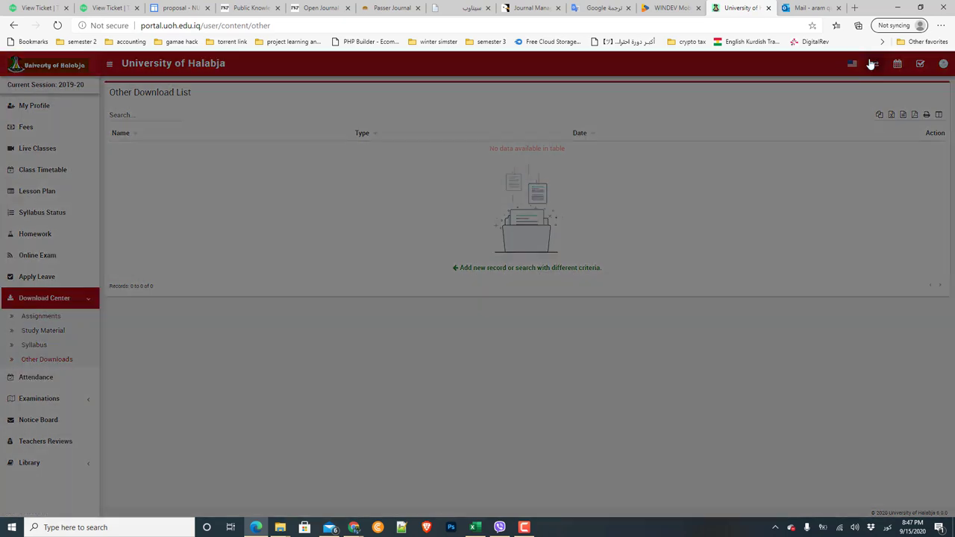
Switch to International trade first - I sem. and browse its Download Center lists through Other Downloads
click(427, 117)
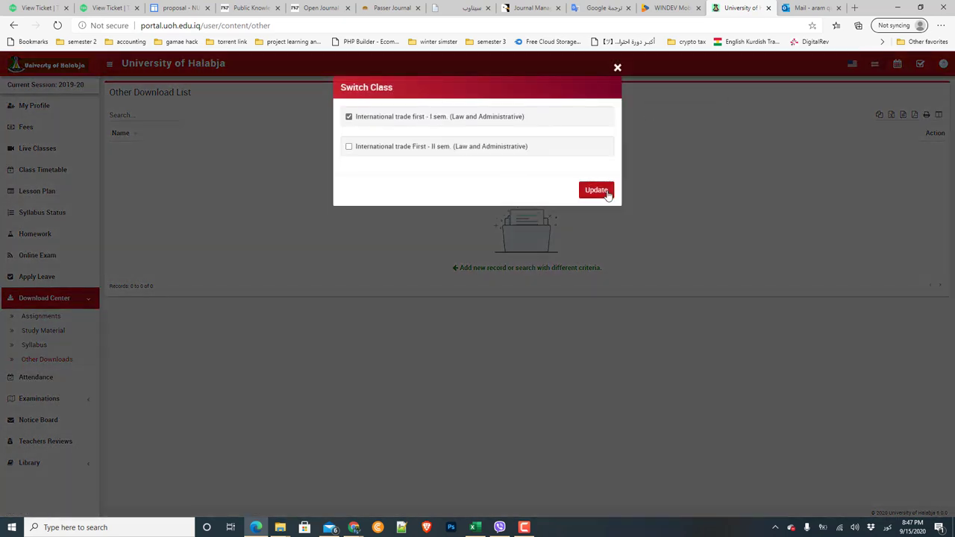
click(597, 190)
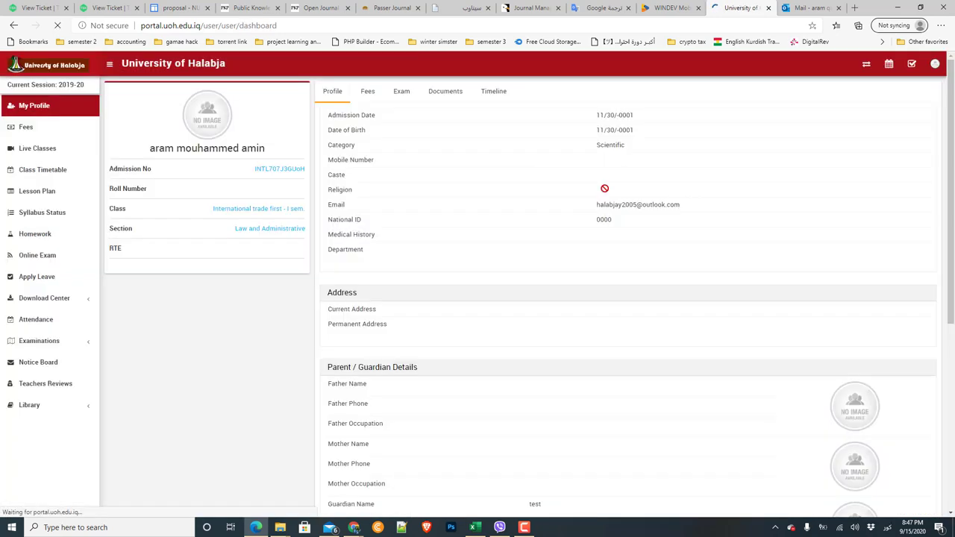
click(44, 298)
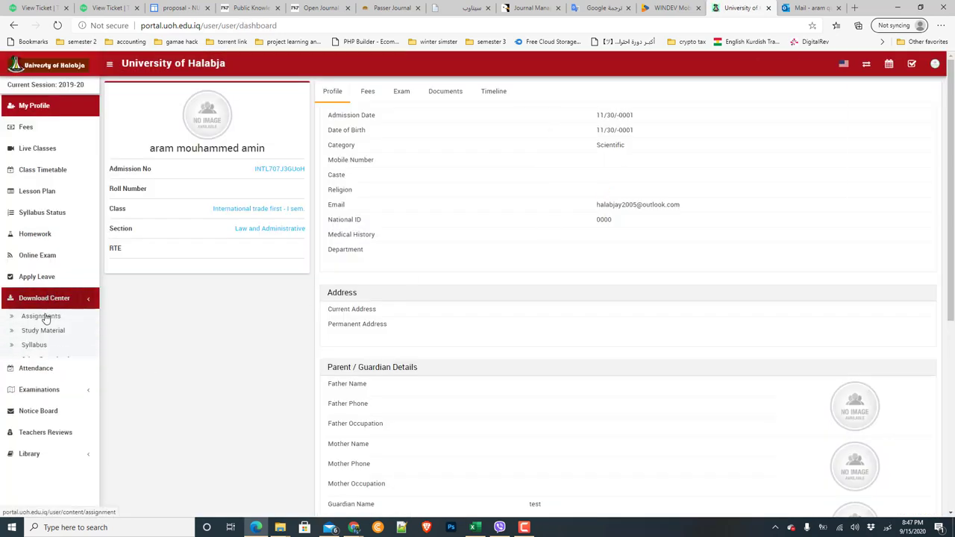
click(41, 316)
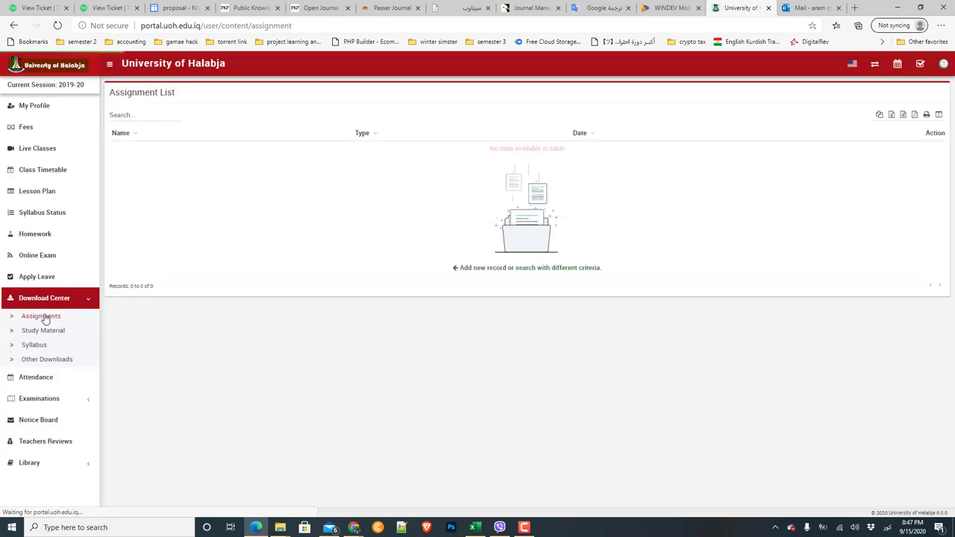
click(35, 331)
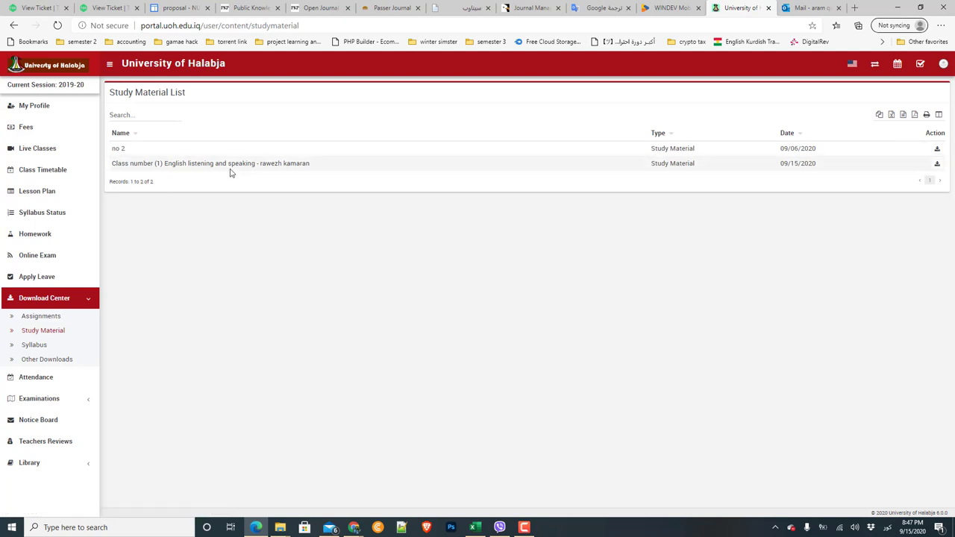
click(45, 346)
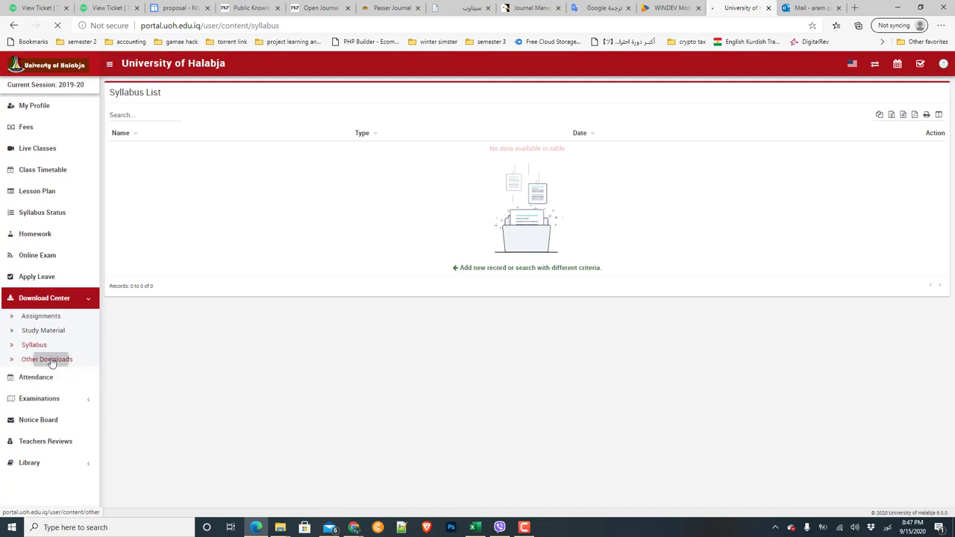
click(50, 361)
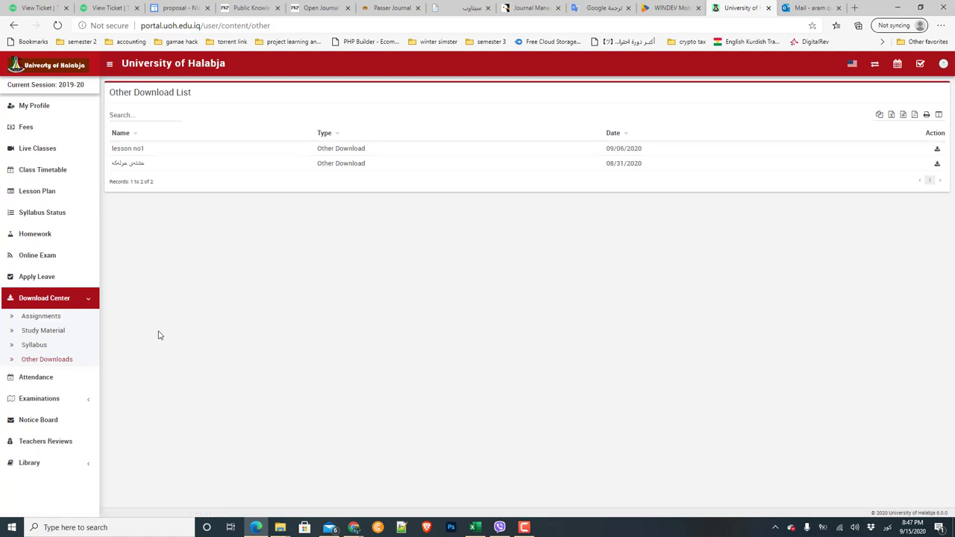
View the descriptions of lesson no1 and the second download, then collapse Download Center
click(77, 301)
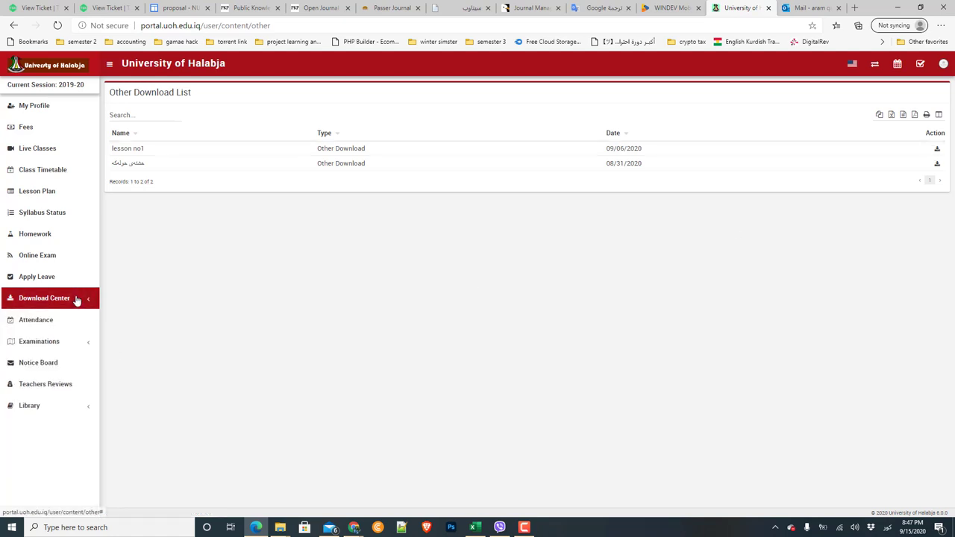
click(77, 300)
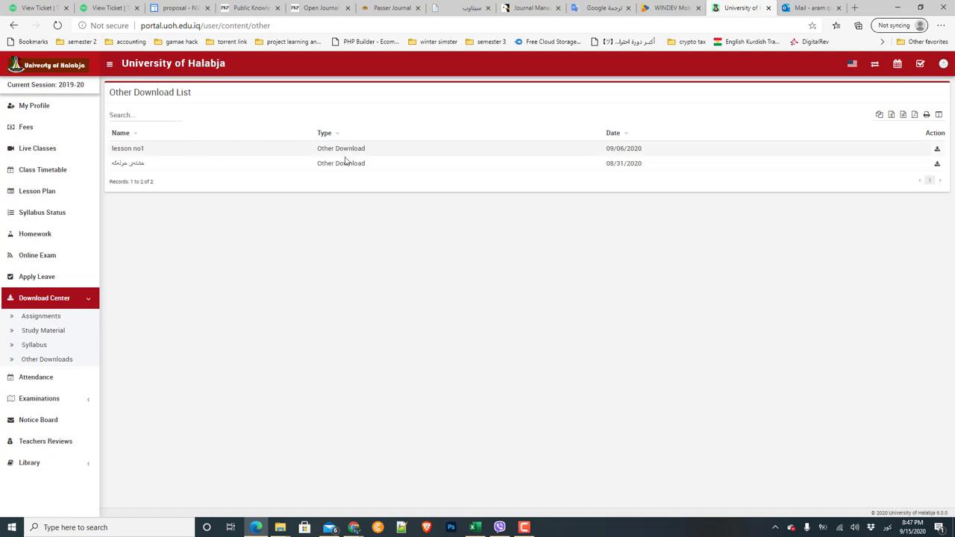
click(131, 165)
click(136, 149)
click(138, 150)
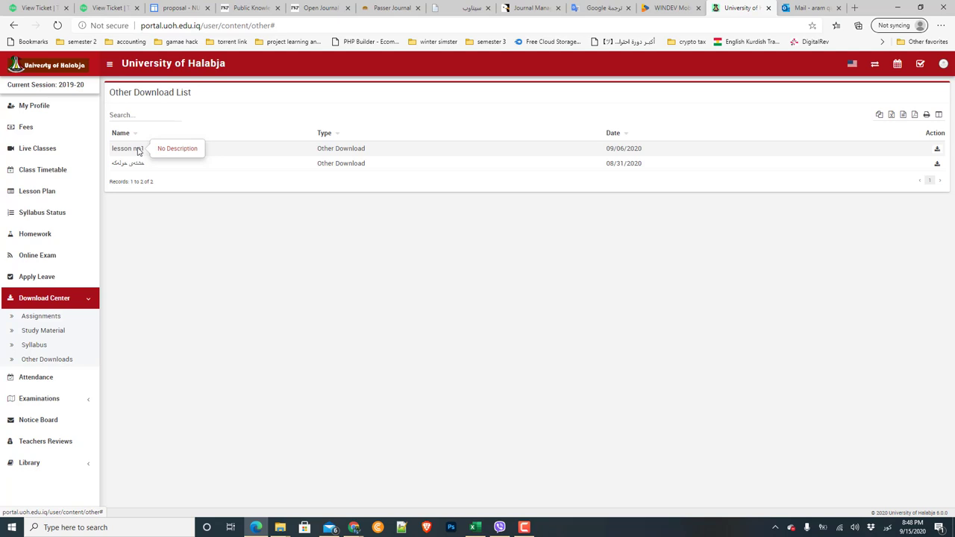
click(82, 302)
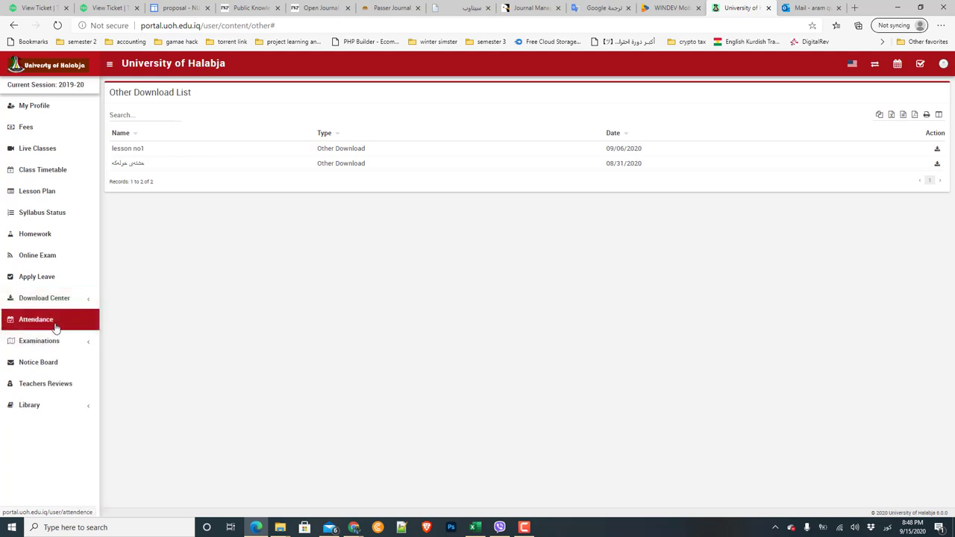
Open Attendance and check September 2020's 5th Present and 6th Half Day marks
click(29, 322)
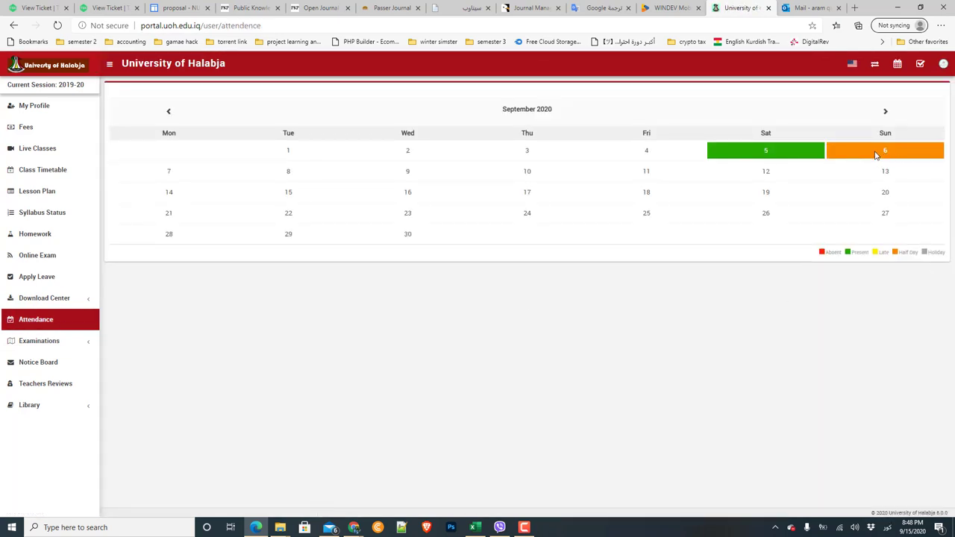
mouse_move(875, 154)
mouse_move(786, 155)
Step the attendance calendar back to July 2020, then forward to November 2020
click(884, 112)
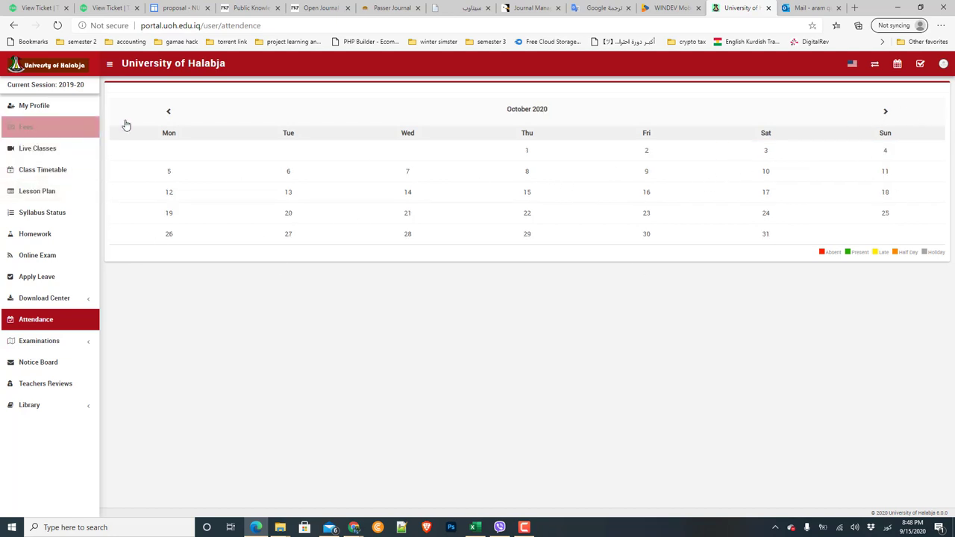
click(167, 114)
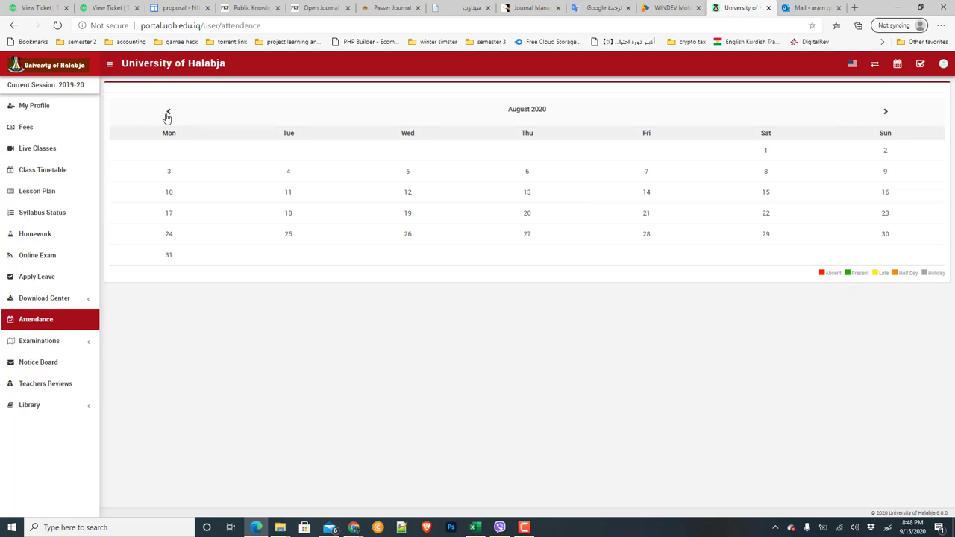
click(168, 113)
click(889, 114)
click(887, 112)
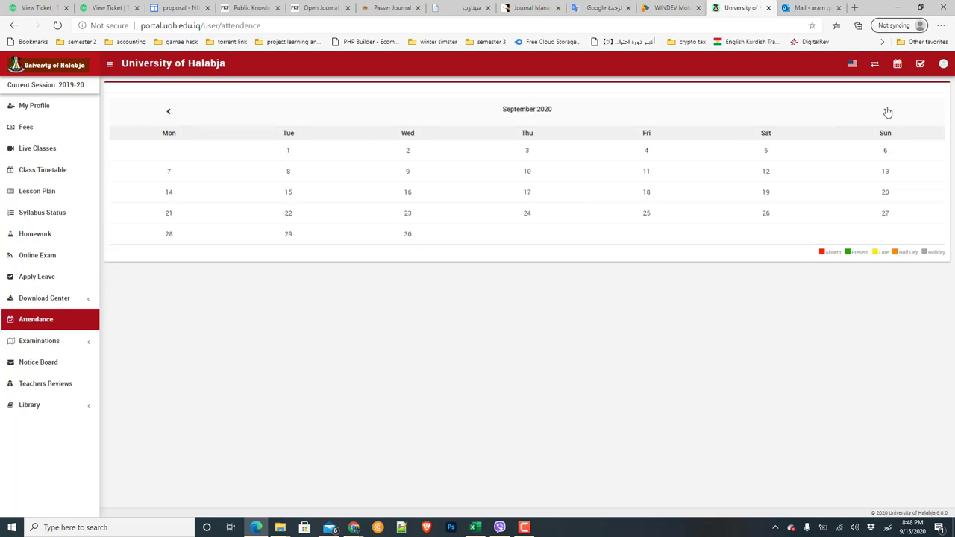
click(887, 111)
click(886, 112)
click(875, 65)
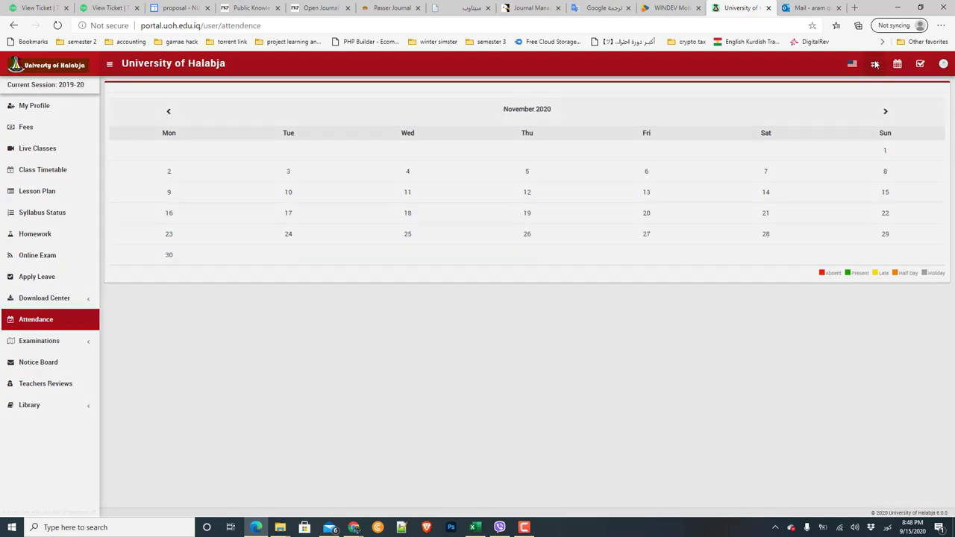
Switch to International trade First - II sem. and reopen the Attendance calendar
drag(380, 147, 384, 147)
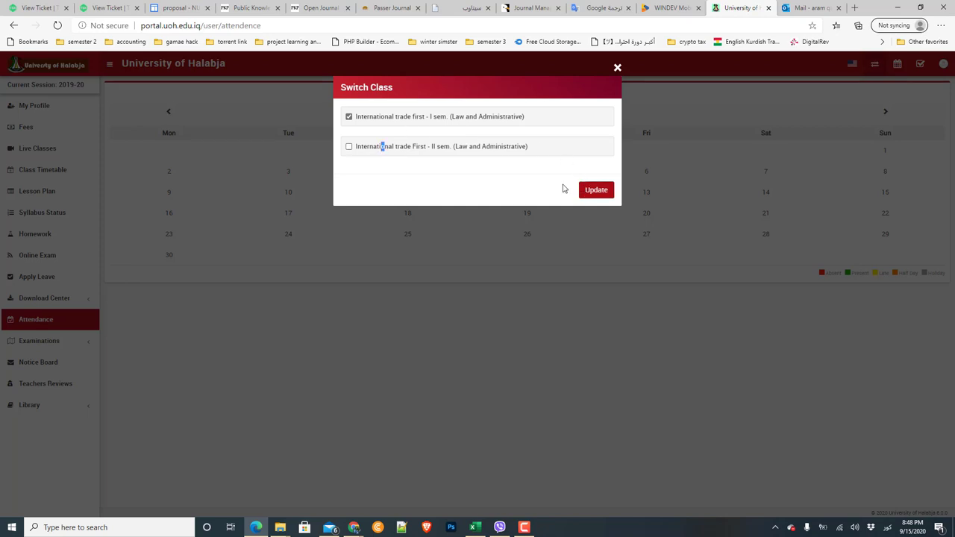
click(349, 146)
click(601, 192)
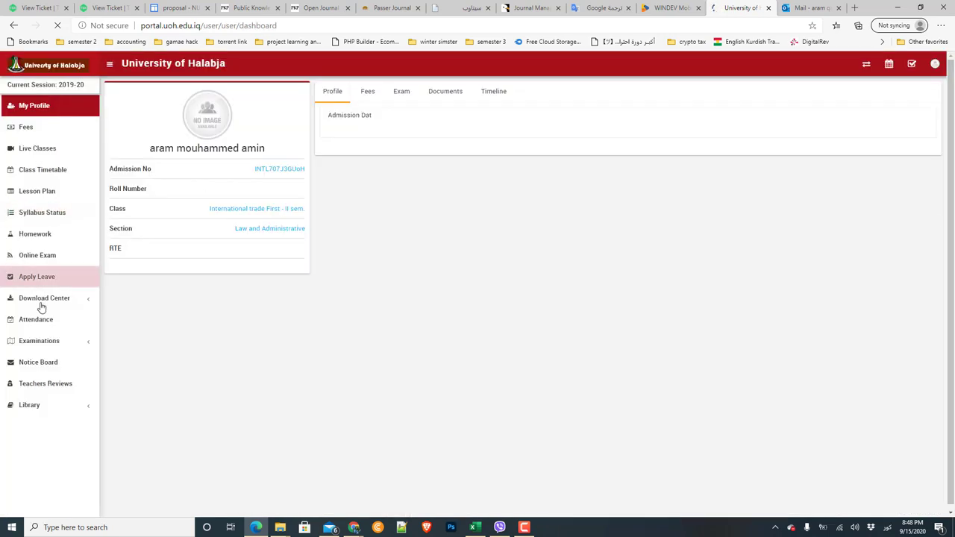
click(17, 341)
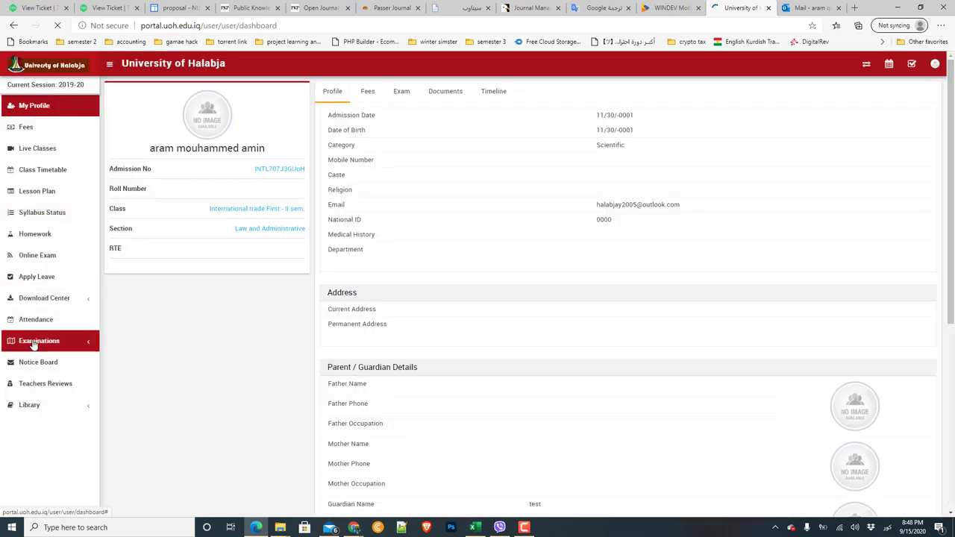
click(34, 327)
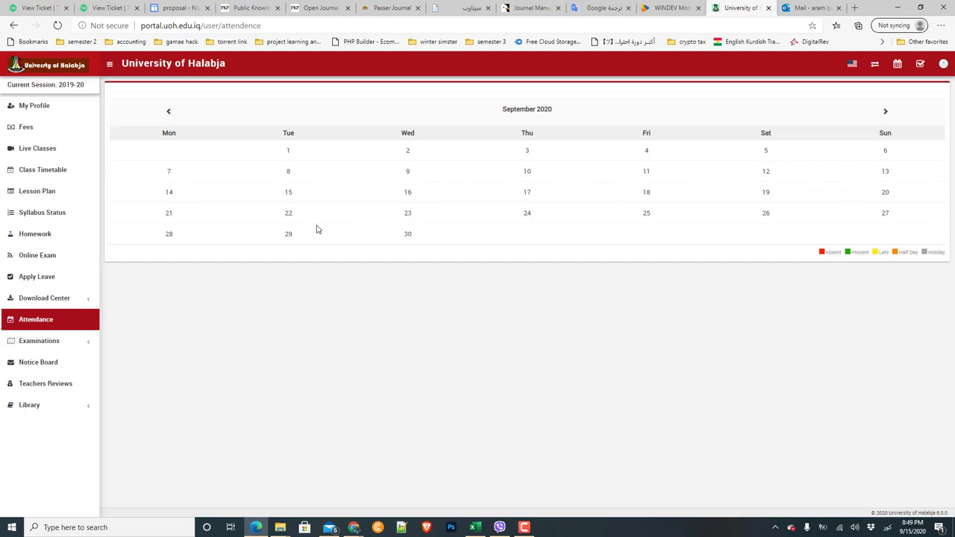
Step the II sem. attendance calendar back to May 2020, then forward to October 2020
click(169, 112)
click(169, 113)
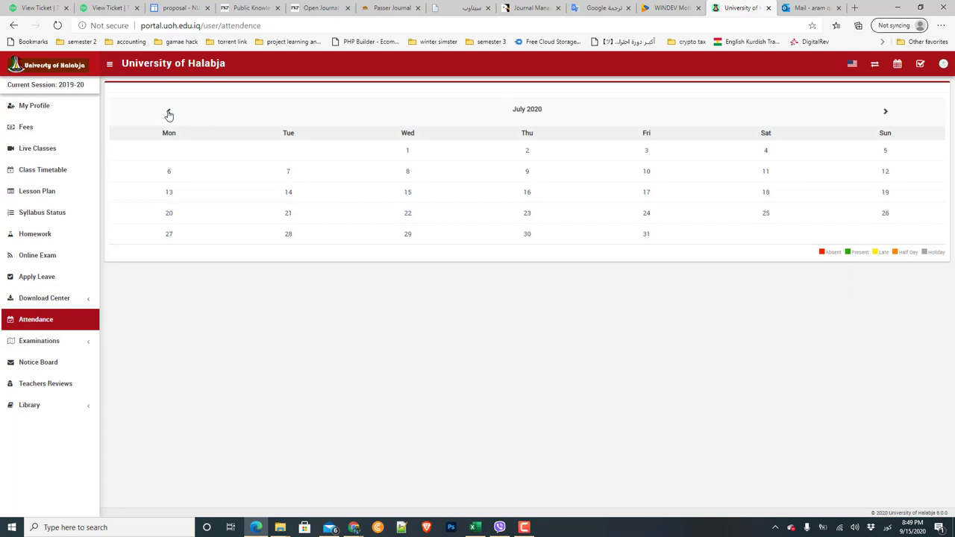
click(169, 114)
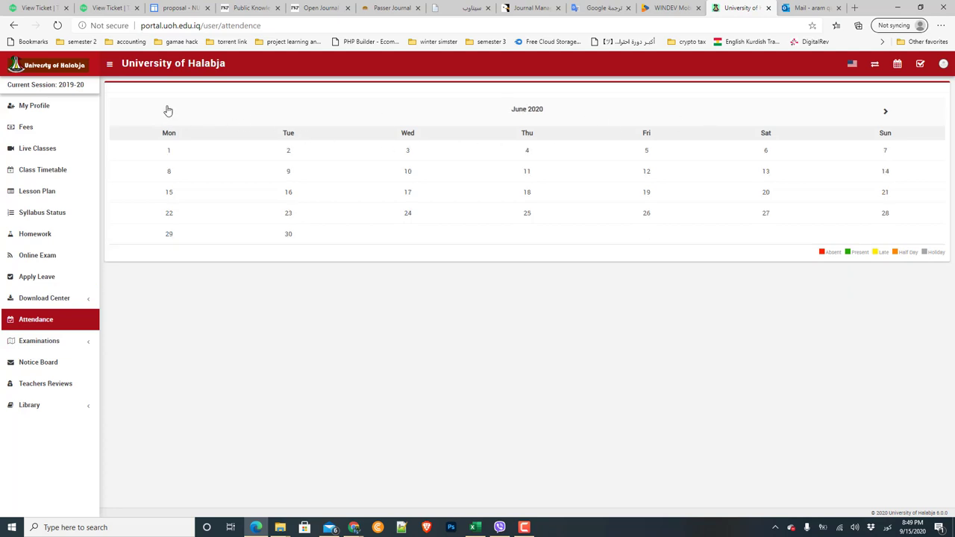
click(169, 112)
click(886, 112)
click(885, 113)
click(886, 112)
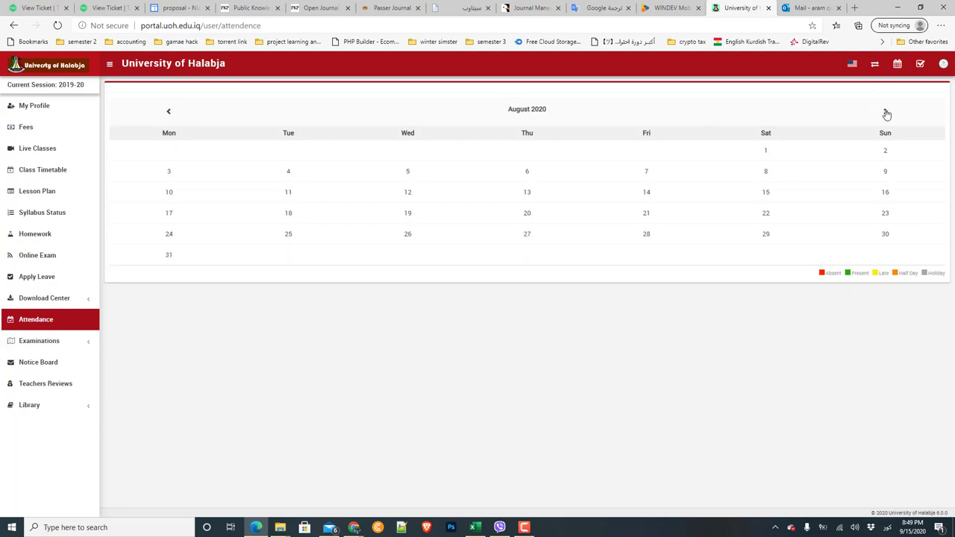
click(886, 113)
click(886, 113)
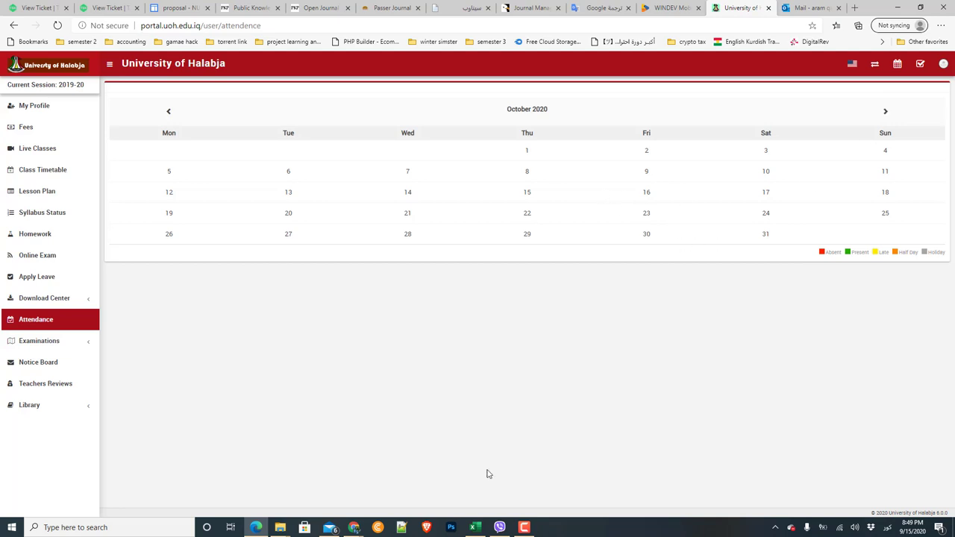
click(59, 340)
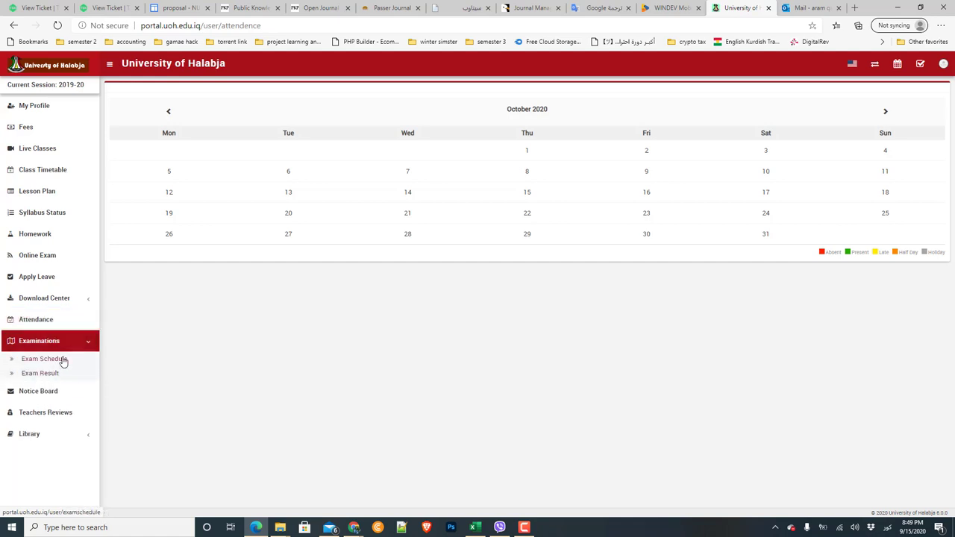
Check the empty Exam Schedule, then switch the class back to International trade first - I sem
click(61, 359)
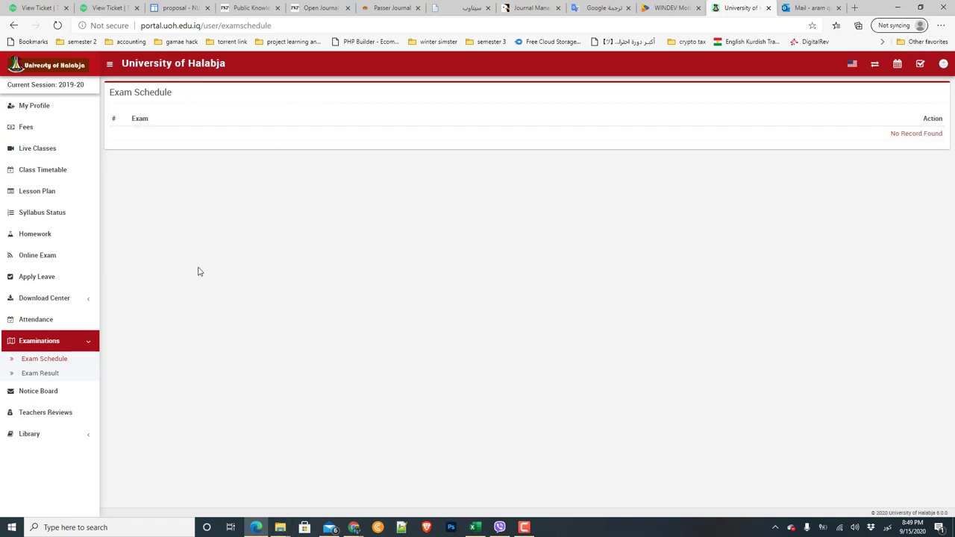
click(870, 67)
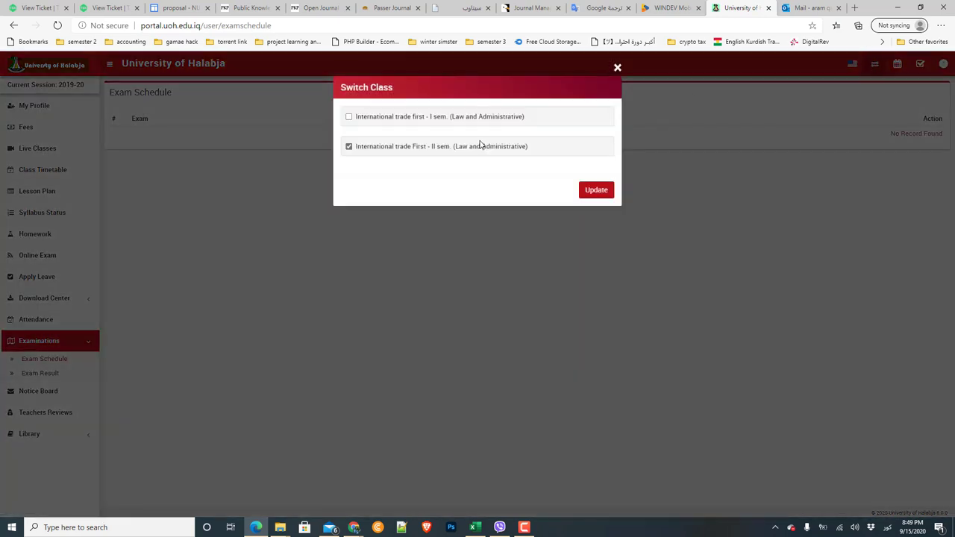
click(350, 117)
click(604, 194)
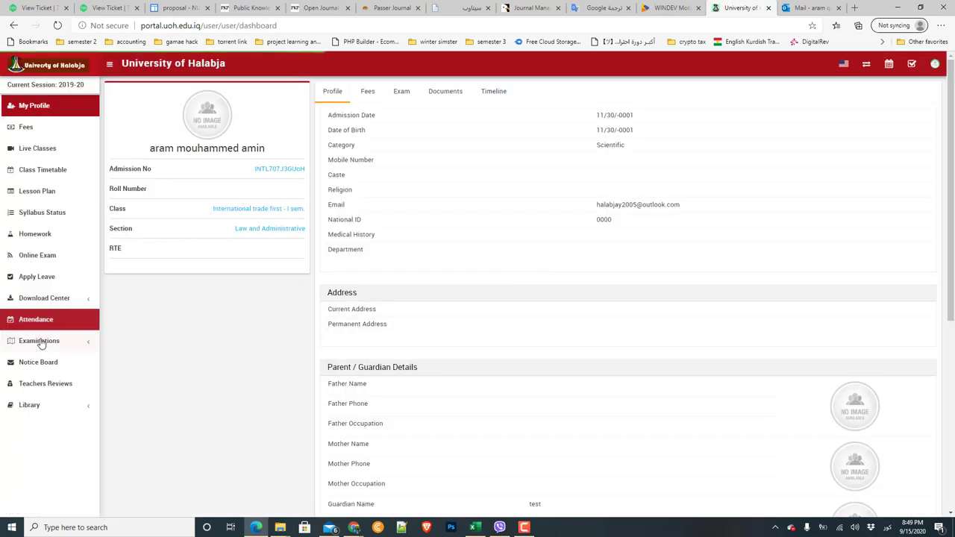
Reopen Examinations > Exam Schedule to see the seven I sem. exams, Quiz through All Activity
click(41, 343)
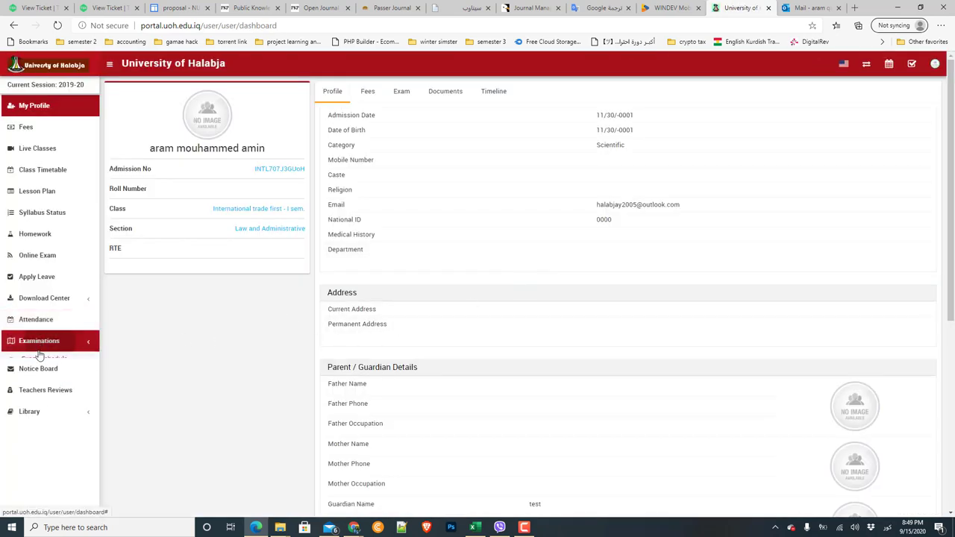
click(36, 360)
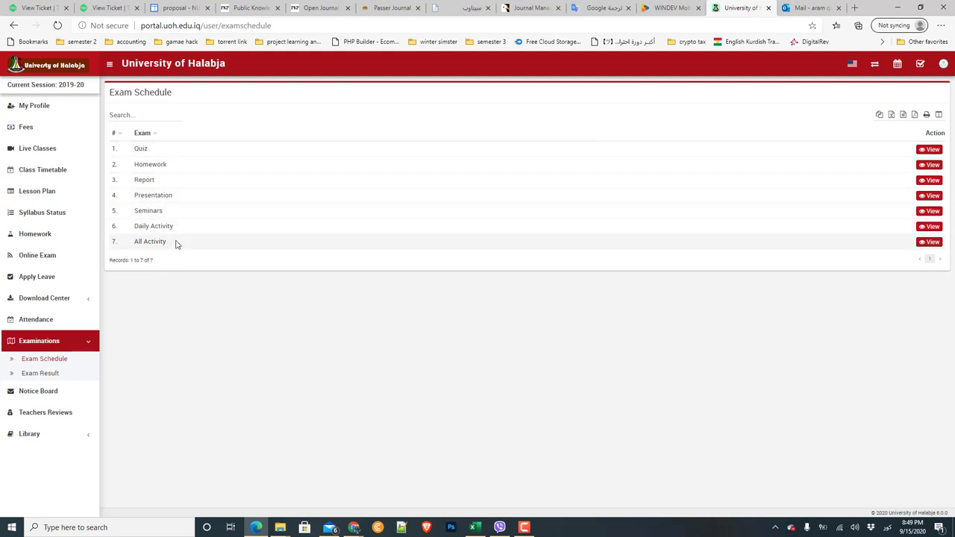
click(931, 150)
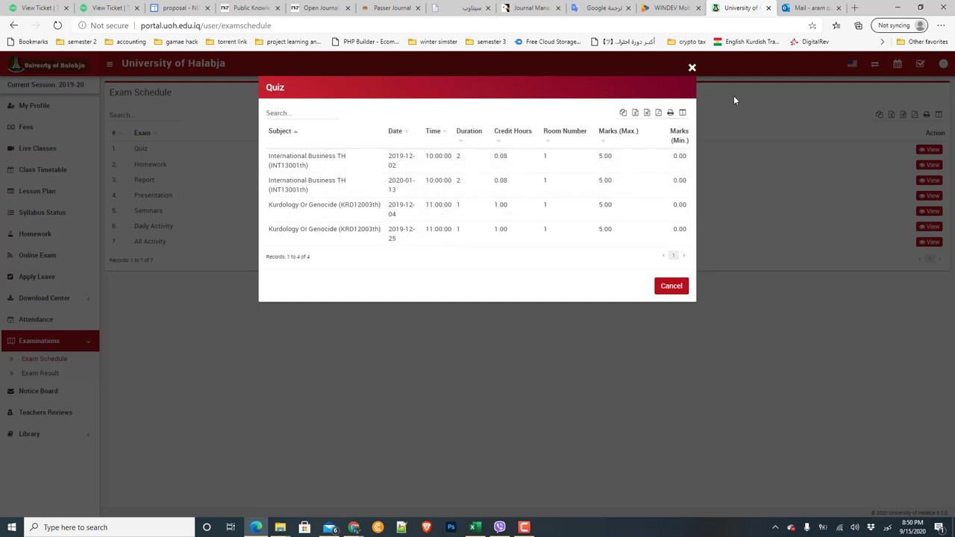
click(692, 67)
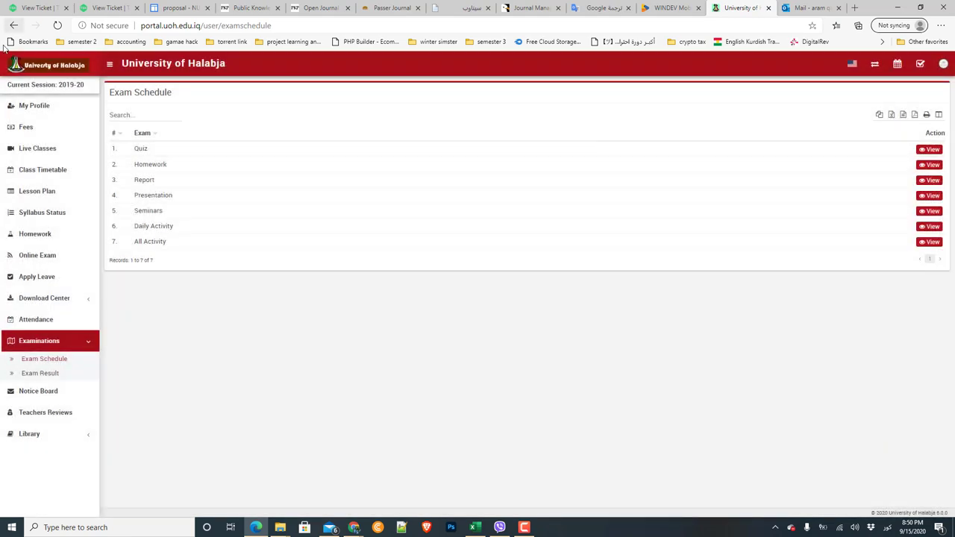
click(917, 166)
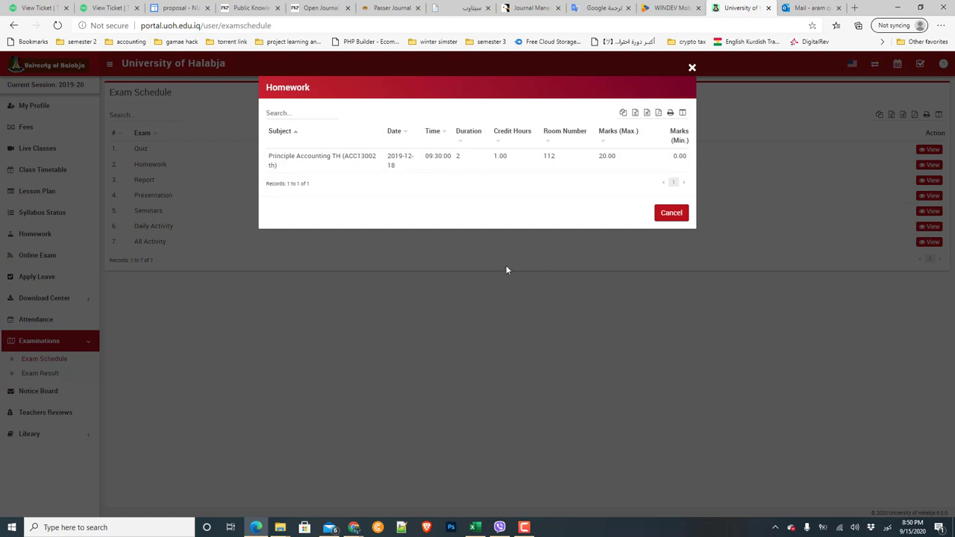
click(692, 67)
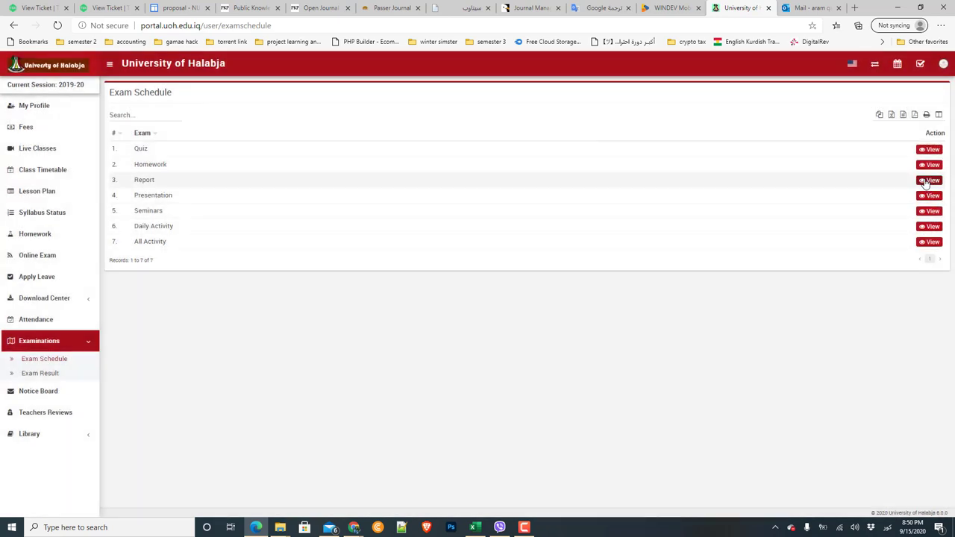
click(927, 181)
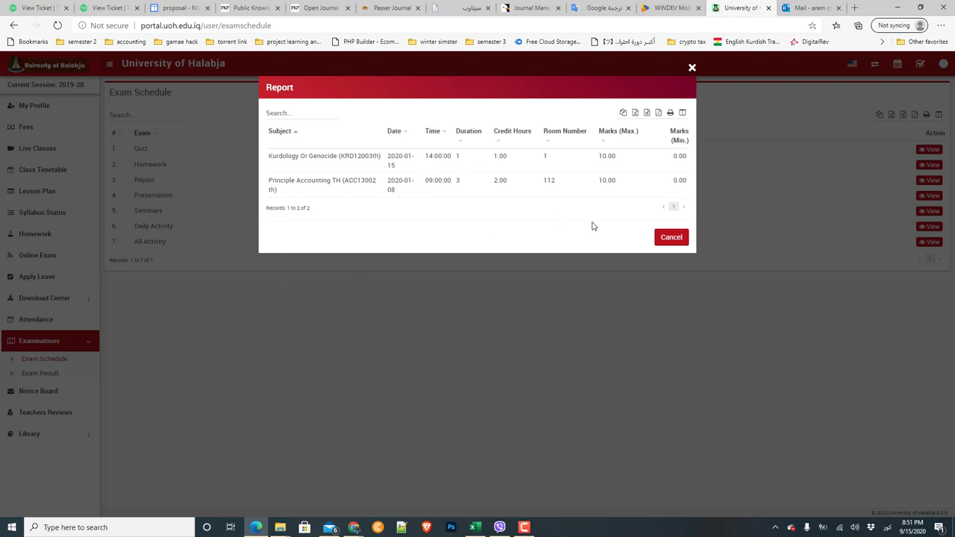
click(691, 69)
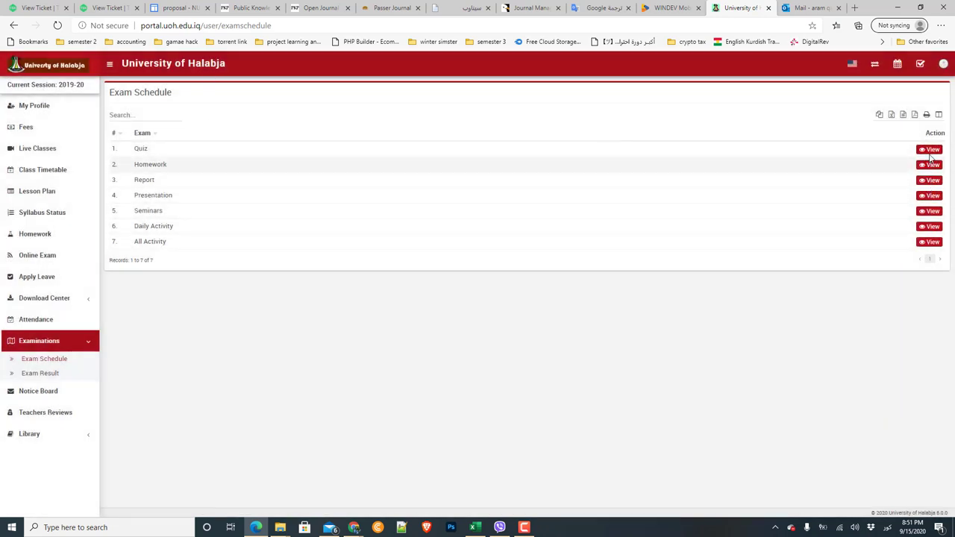
Export the seven-exam schedule to Exam Schedule.pdf on the Desktop, open it to verify, then close it
click(915, 117)
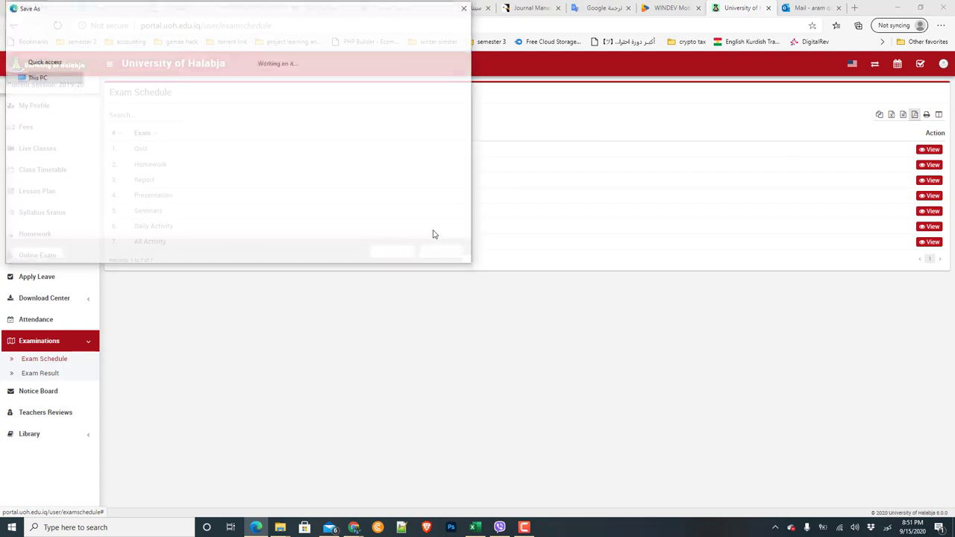
click(393, 253)
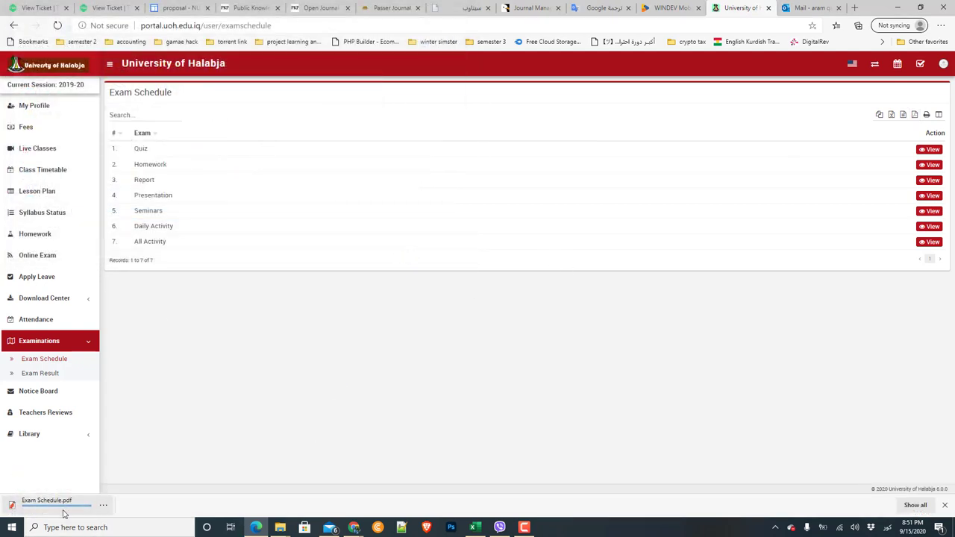
click(64, 510)
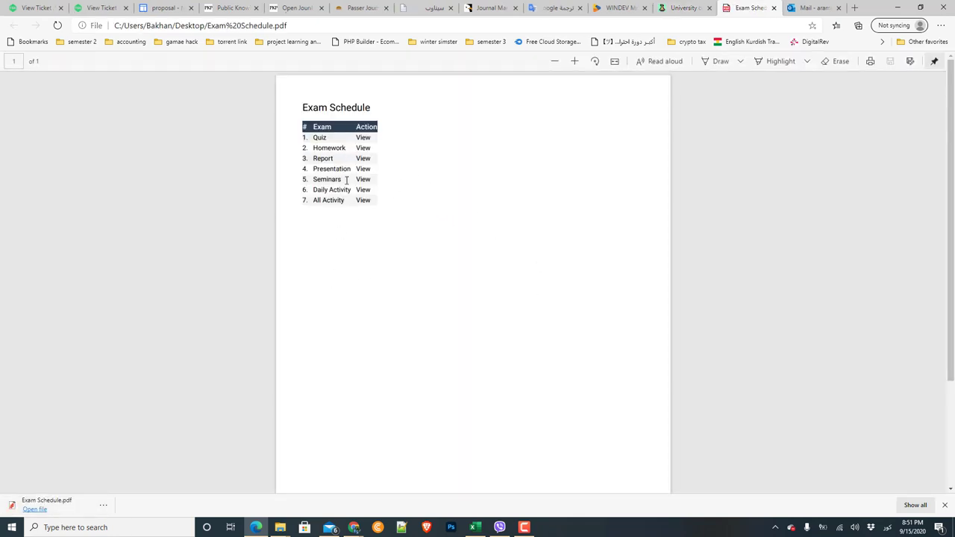
click(773, 7)
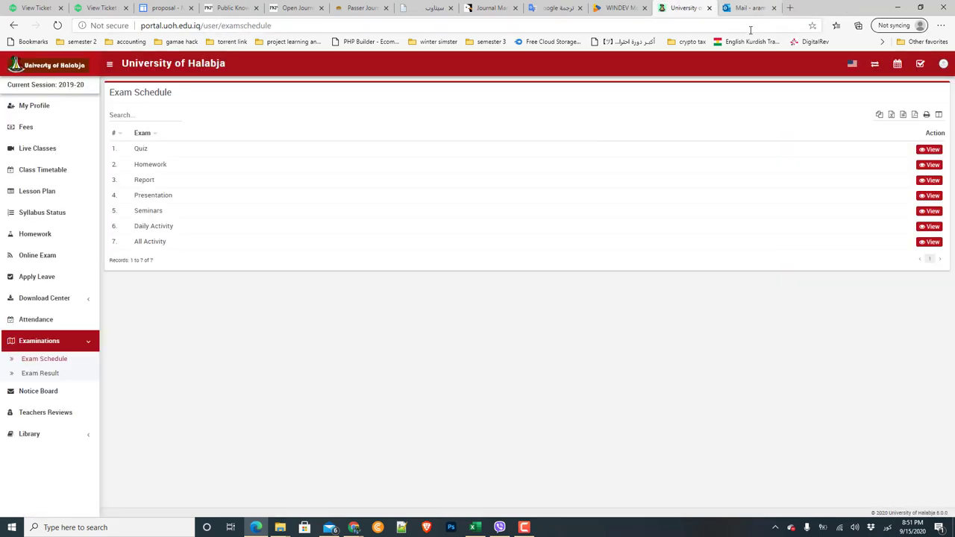
View the Quiz exam's details, then go to Examinations > Exam Result
click(924, 150)
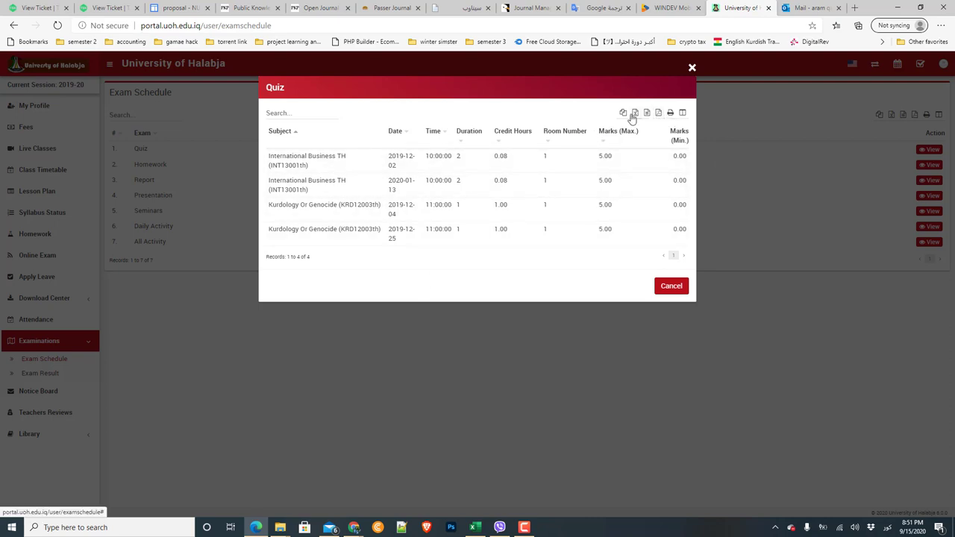
click(693, 67)
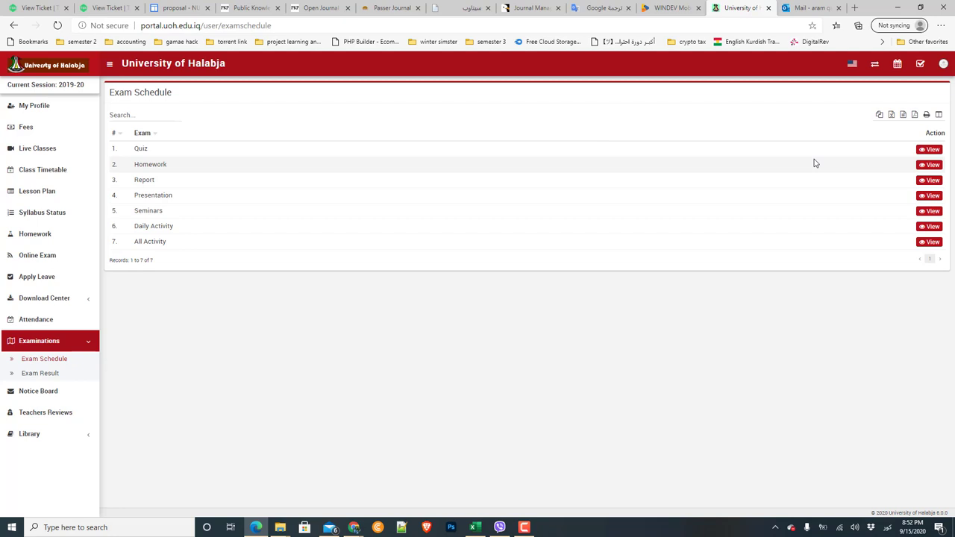
click(38, 375)
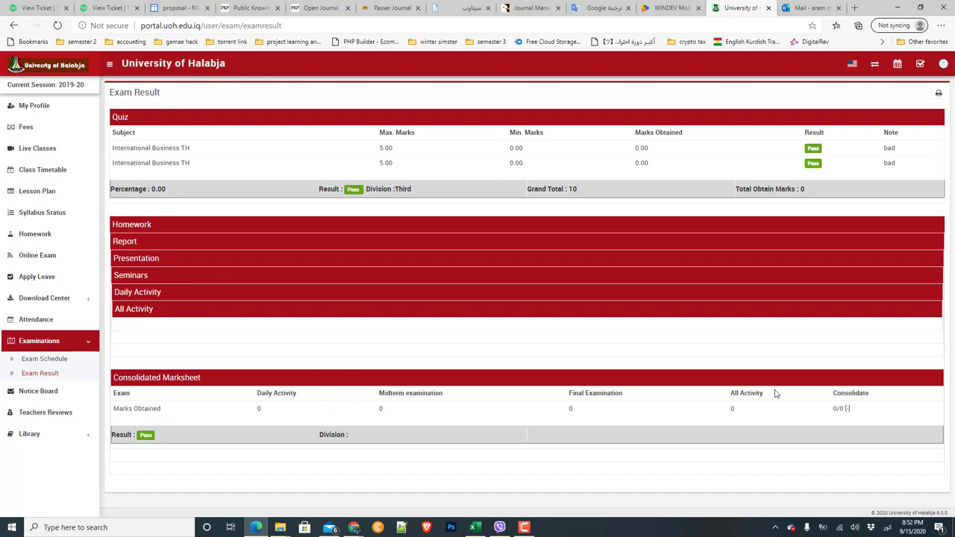
double_click(168, 149)
click(167, 149)
click(938, 95)
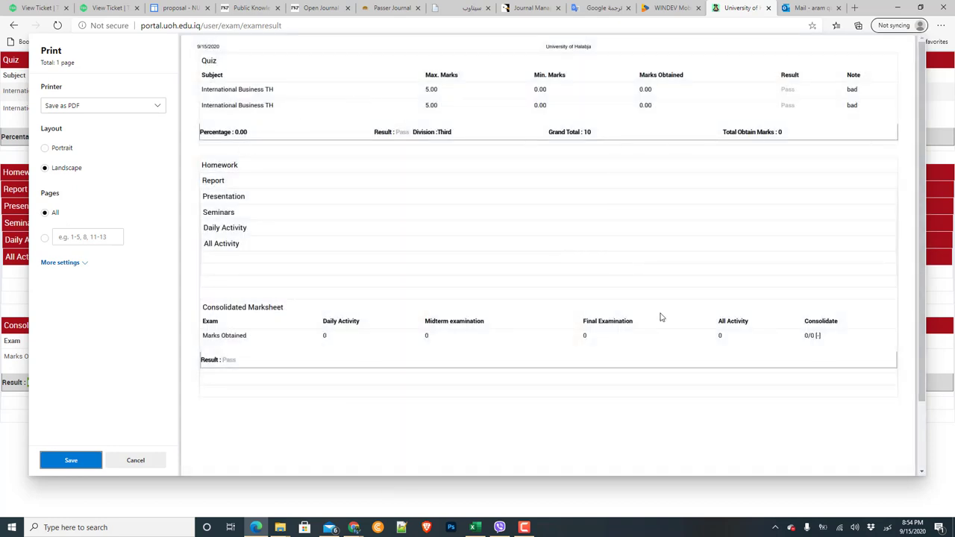
scroll(660, 315, down, 3)
scroll(604, 394, up, 3)
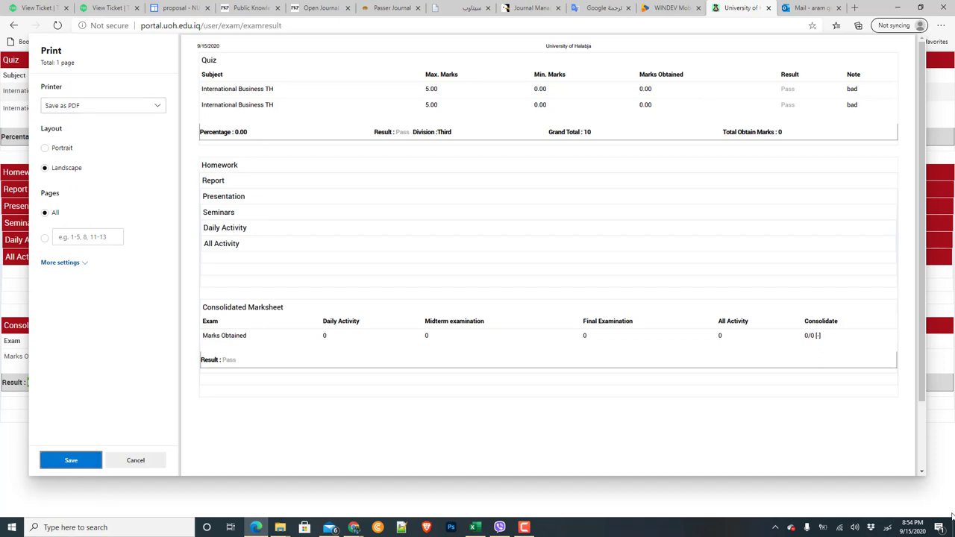
key(Escape)
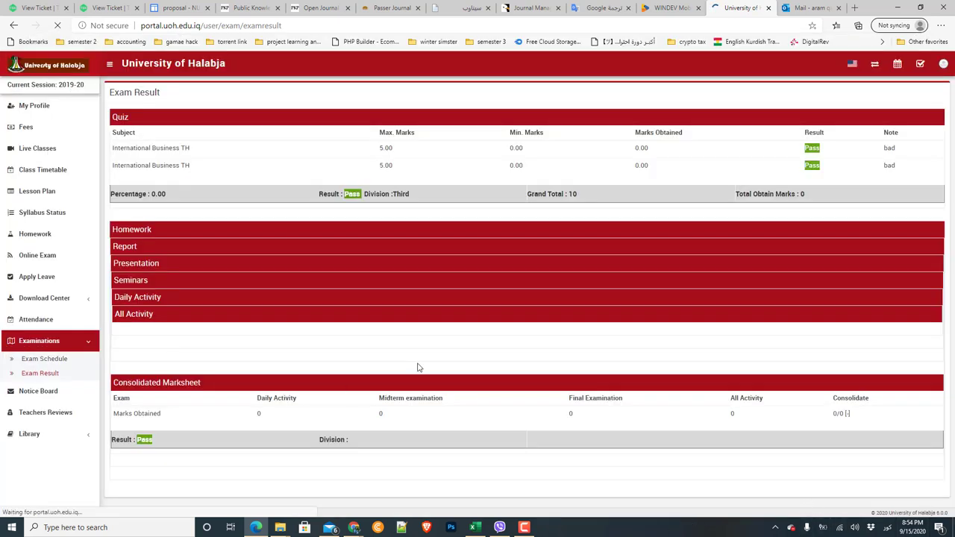
Check the empty Notice Board, then go to the Teachers Reviews page
click(41, 395)
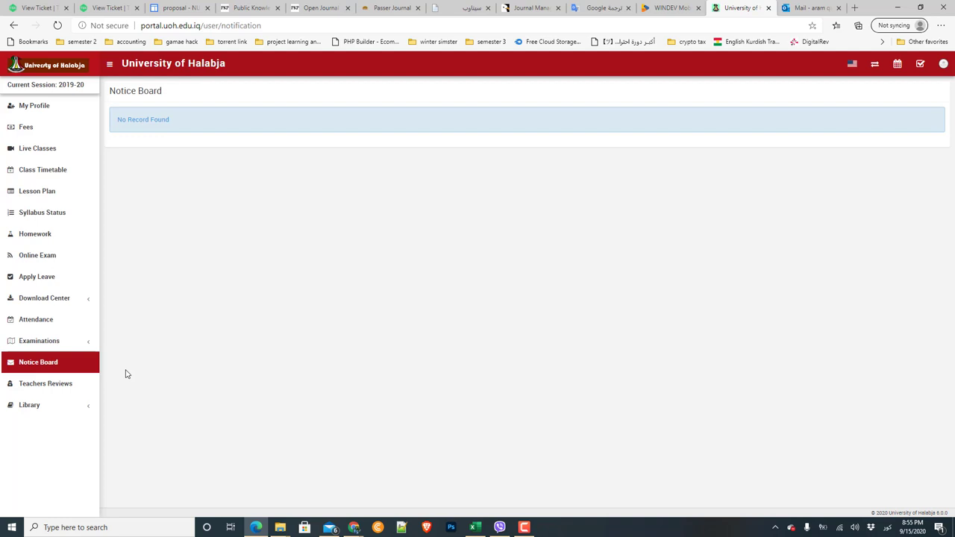
click(54, 390)
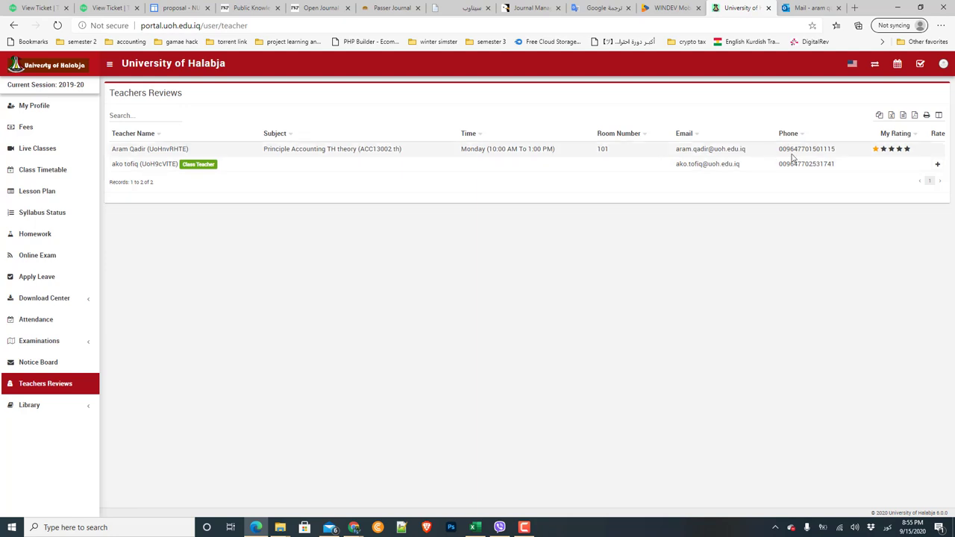
click(937, 166)
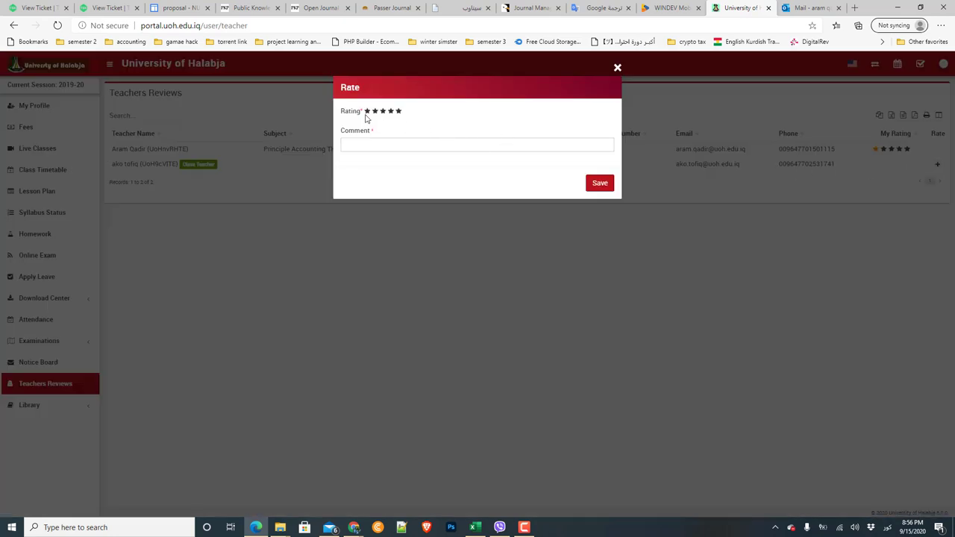
click(398, 112)
click(617, 68)
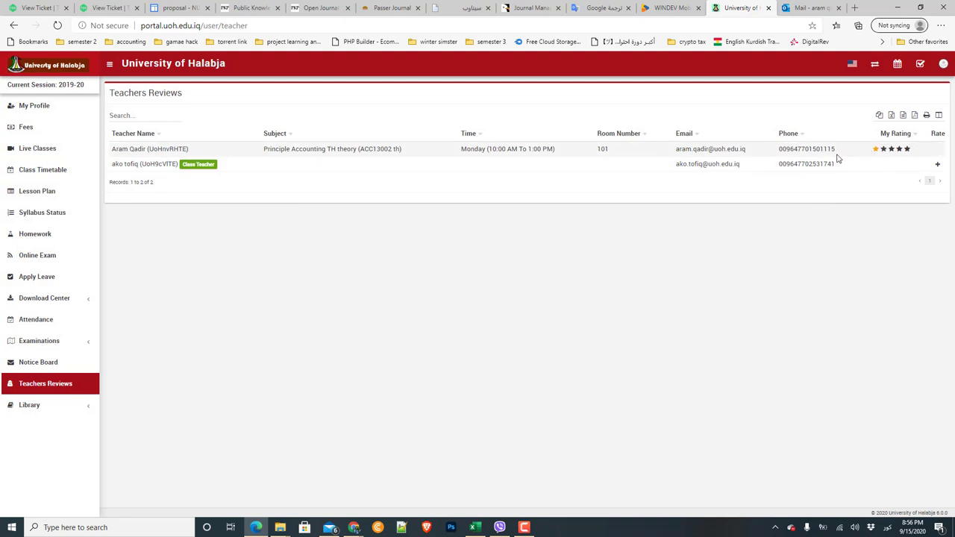
double_click(903, 150)
Go to Library > Book, which shows an empty list with no records
click(73, 407)
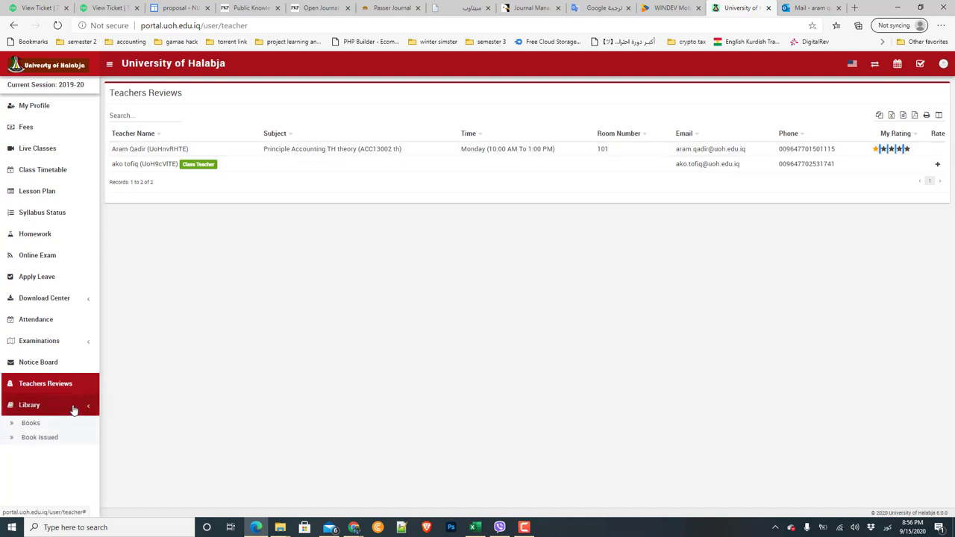
click(28, 426)
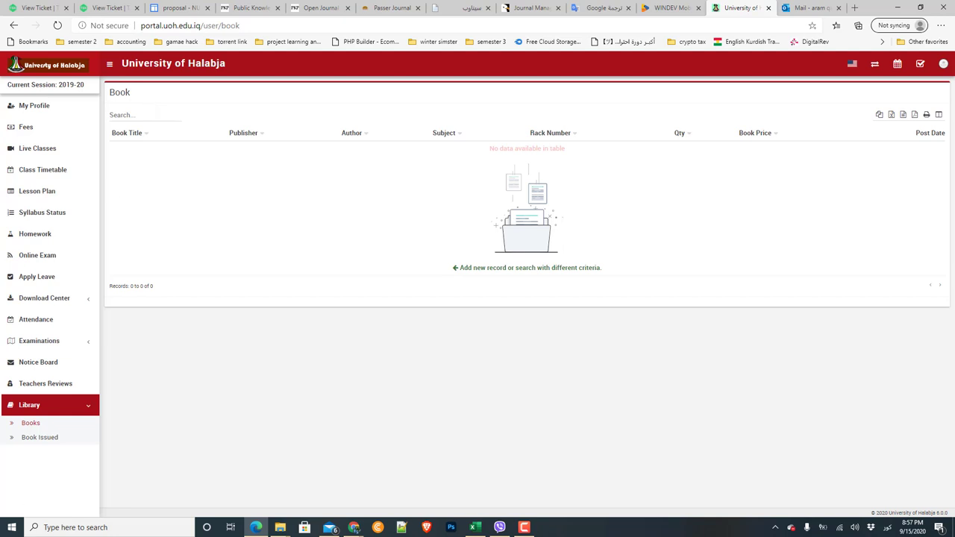
click(82, 411)
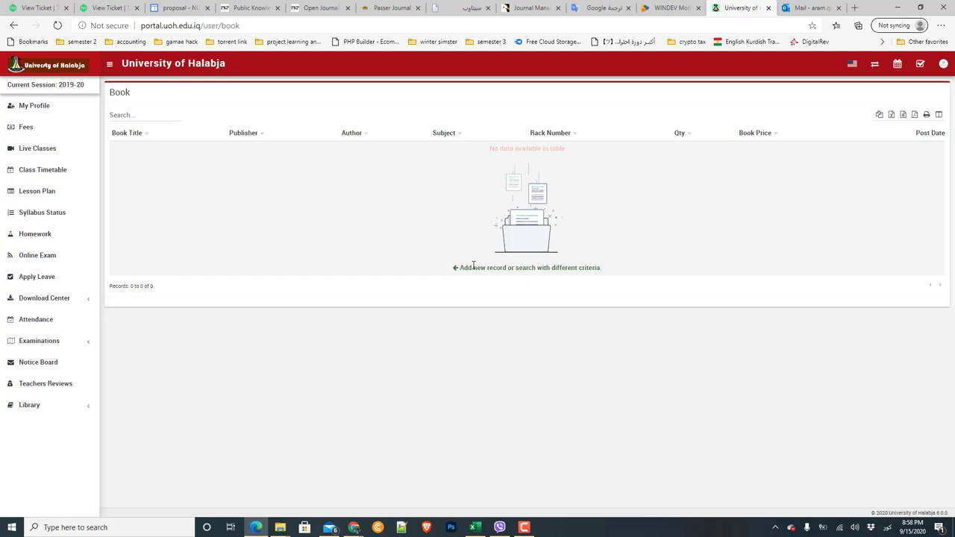
Go back to the student dashboard and log out from the avatar menu
click(49, 63)
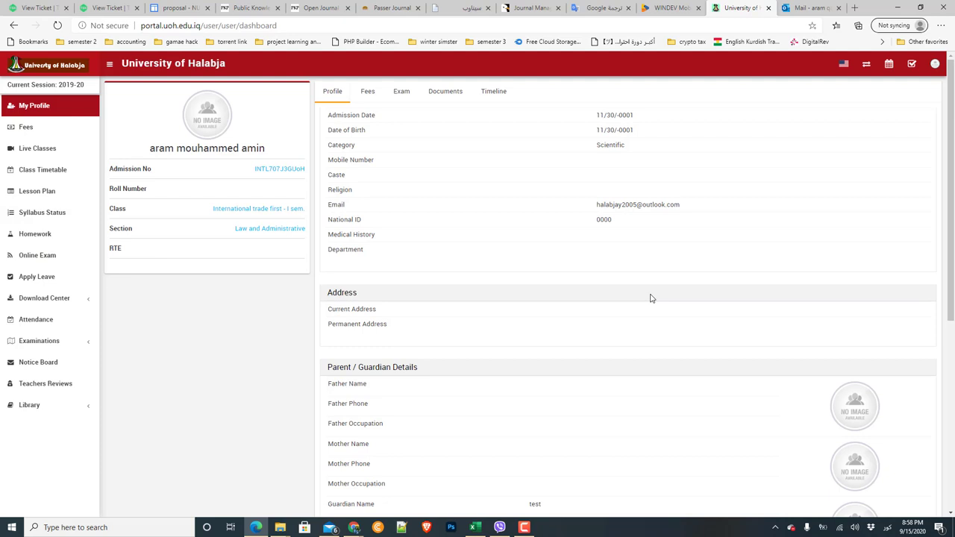
click(935, 65)
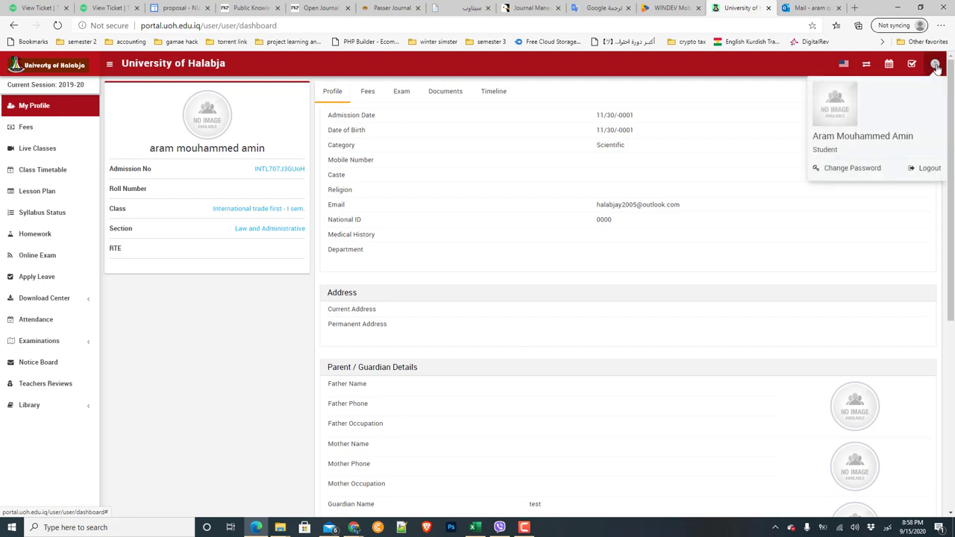
click(928, 179)
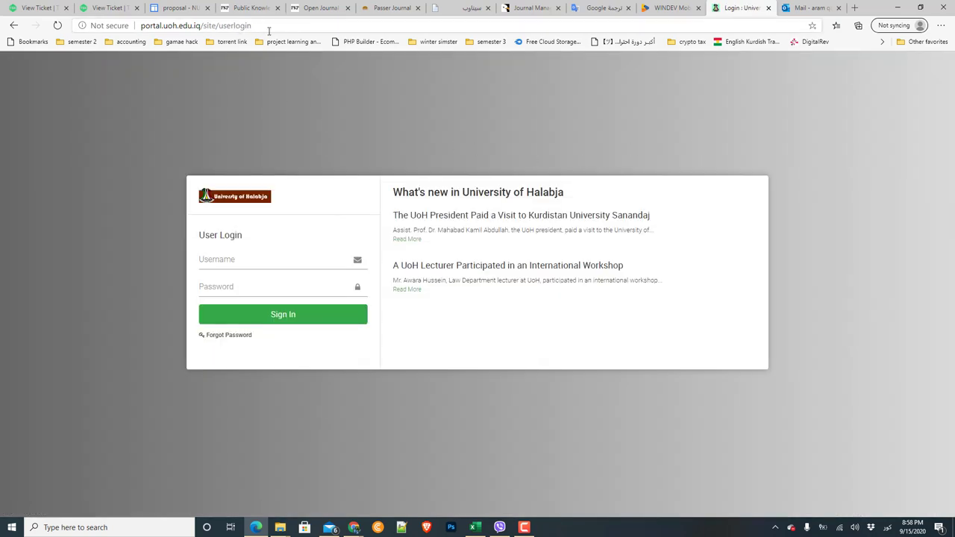
Remove 'site/userlogin' from the address to load the university's public homepage
drag(252, 26, 203, 30)
key(BackSpace)
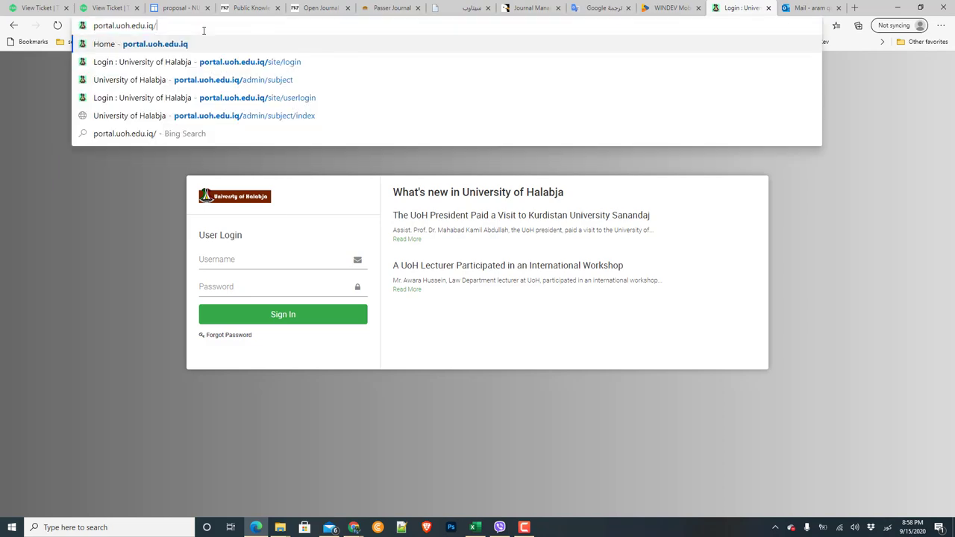
key(Return)
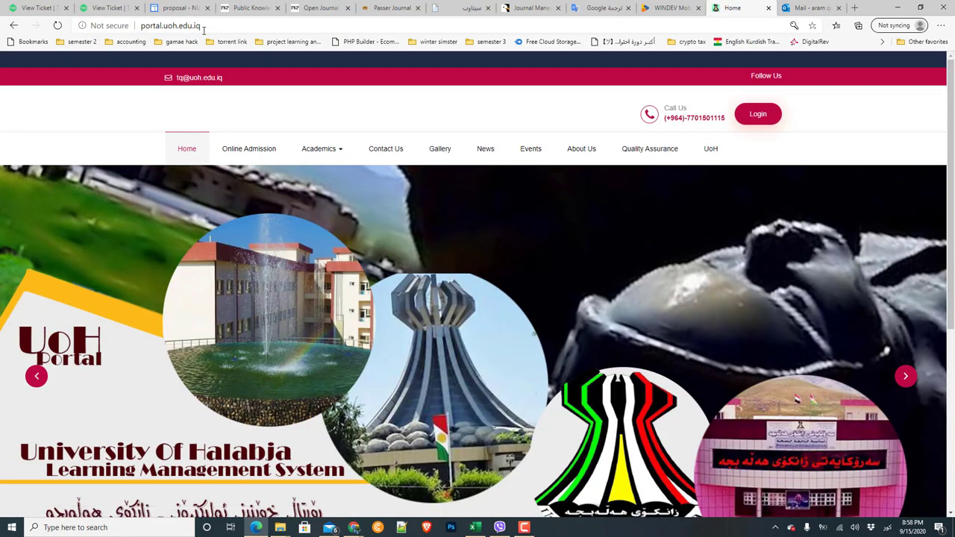